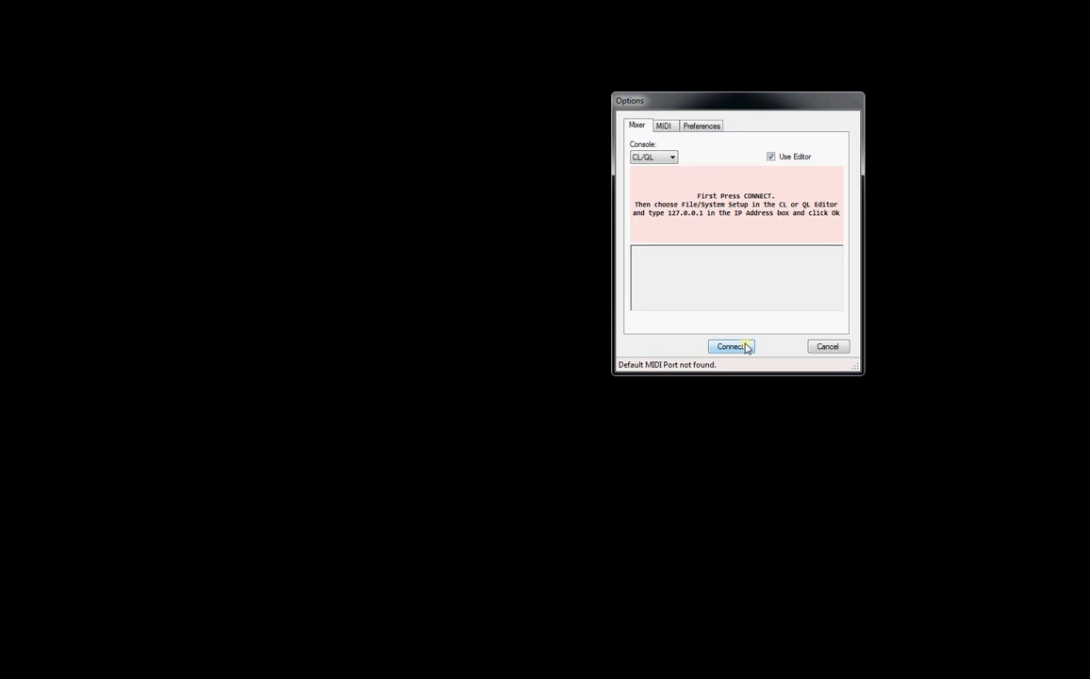
- Start the LAN listener for the CL/QL console in editor mode and arrange the CL Editor window beside the Options dialog
click(739, 348)
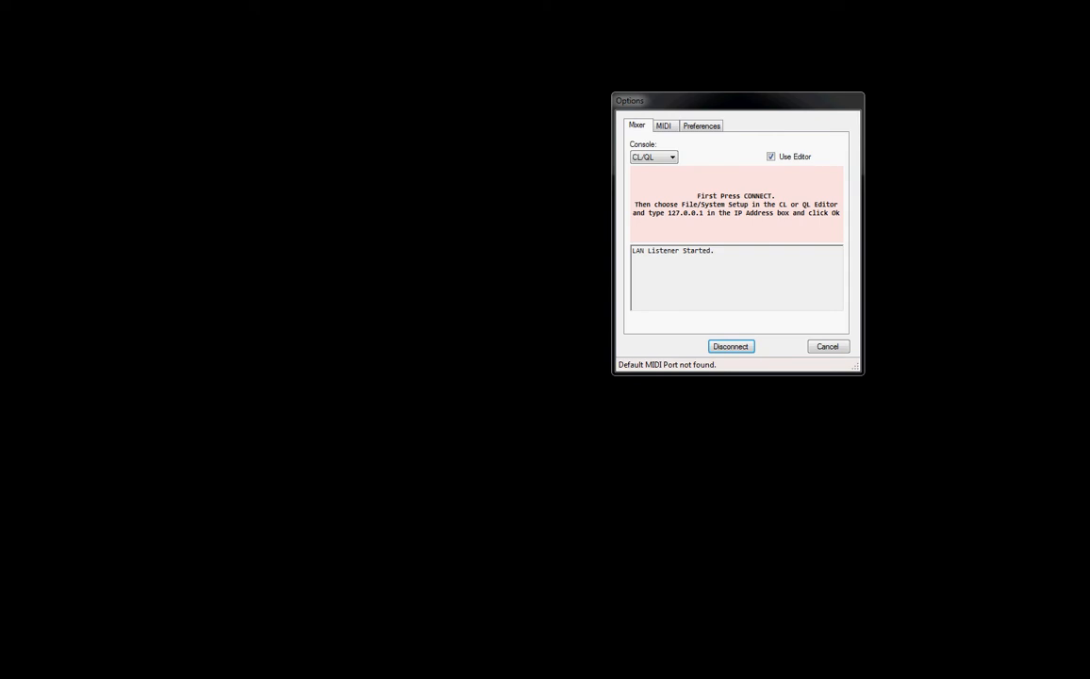
drag(0, 75, 560, 16)
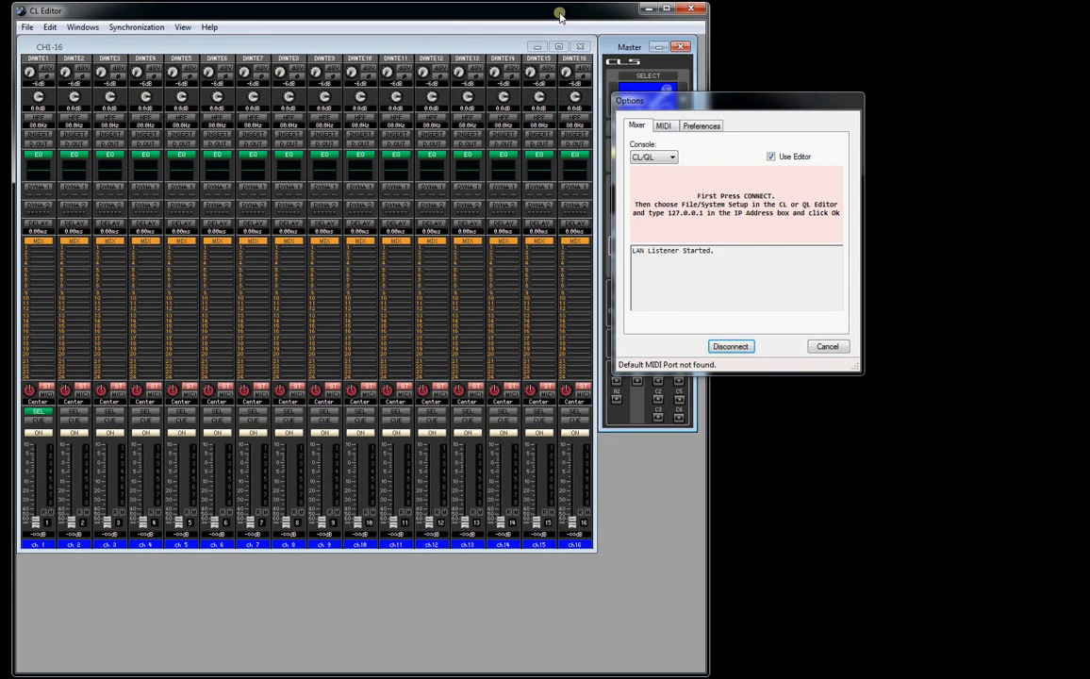
drag(745, 103, 888, 73)
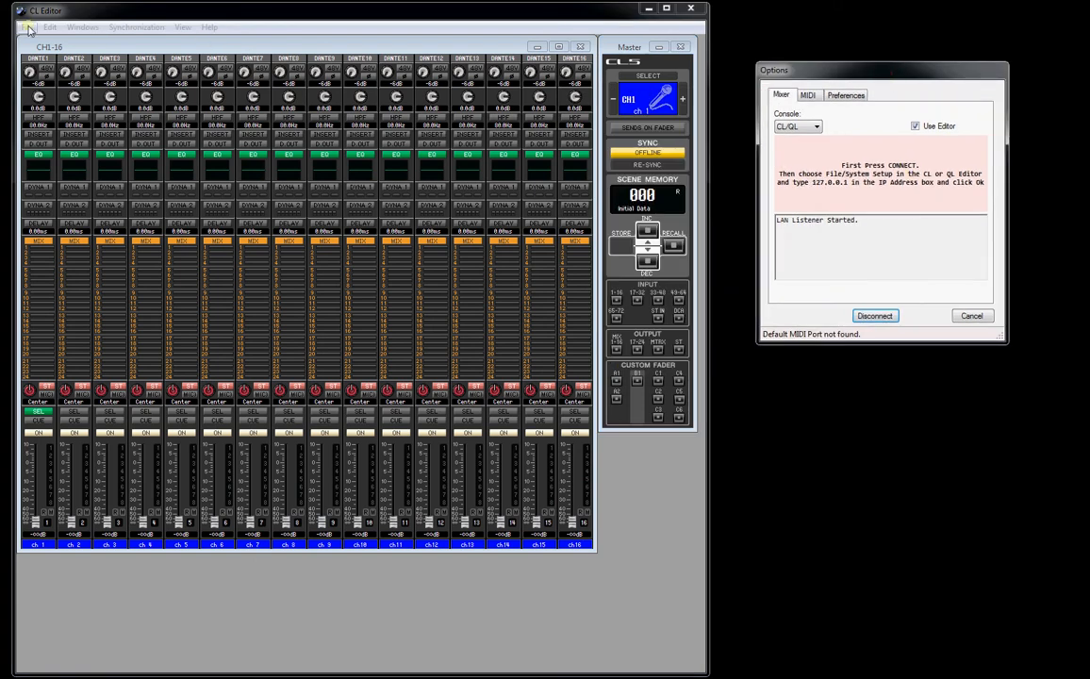
- Set the CL Editor's console IP address to 127.0.0.1, and accept the connection so that YammieQ opens beside the editor
click(28, 28)
click(43, 105)
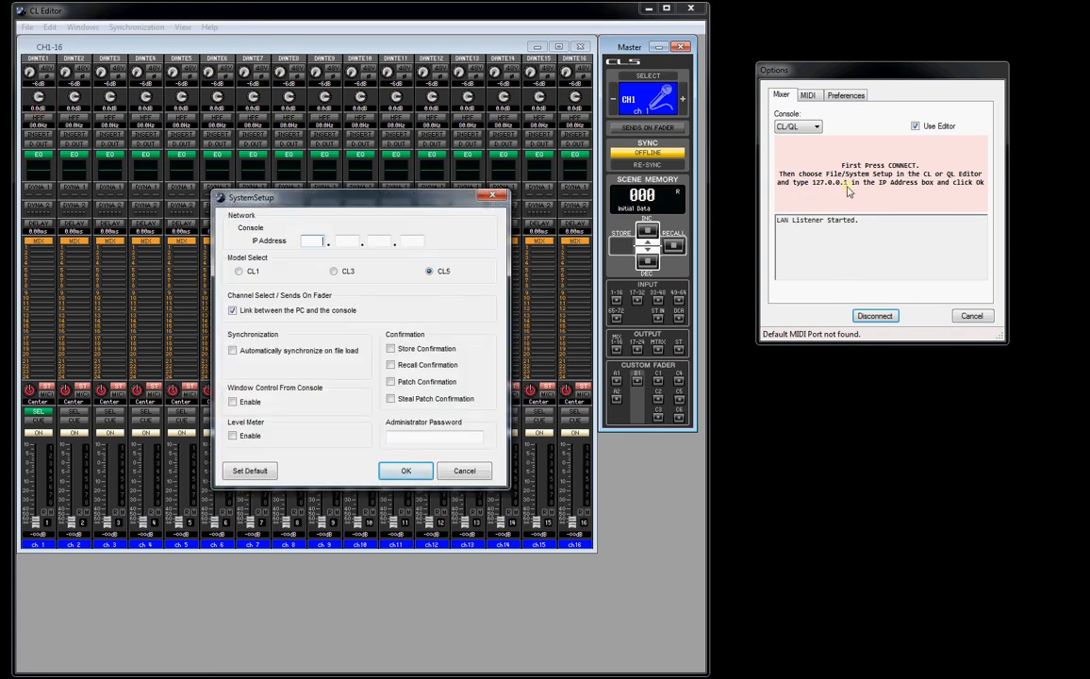
click(313, 241)
click(419, 469)
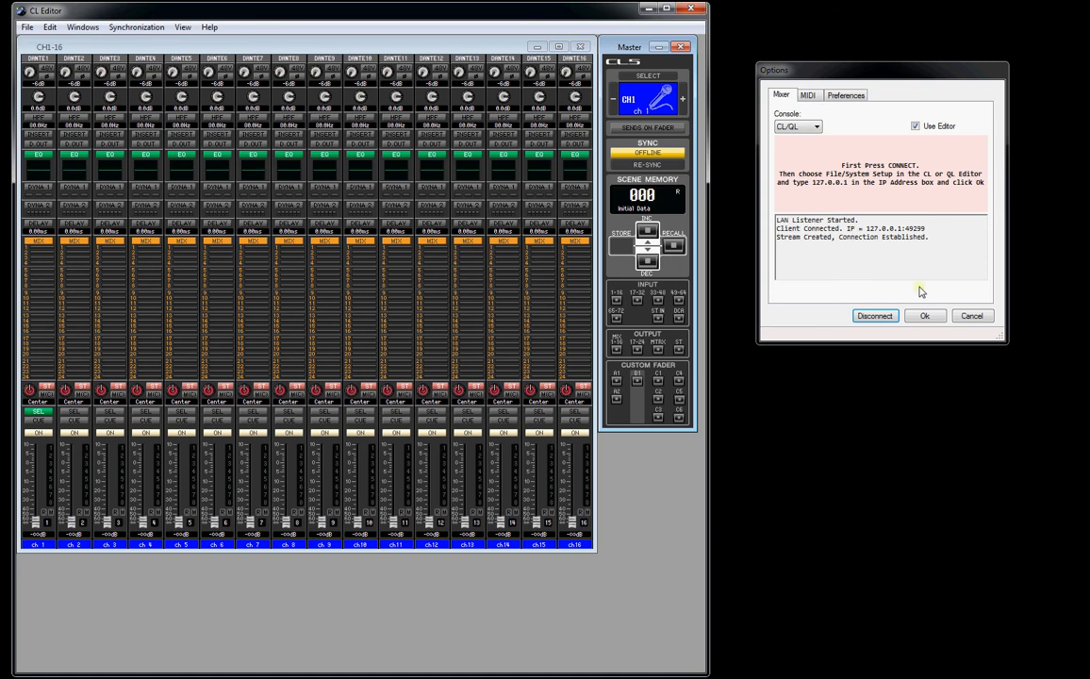
click(925, 317)
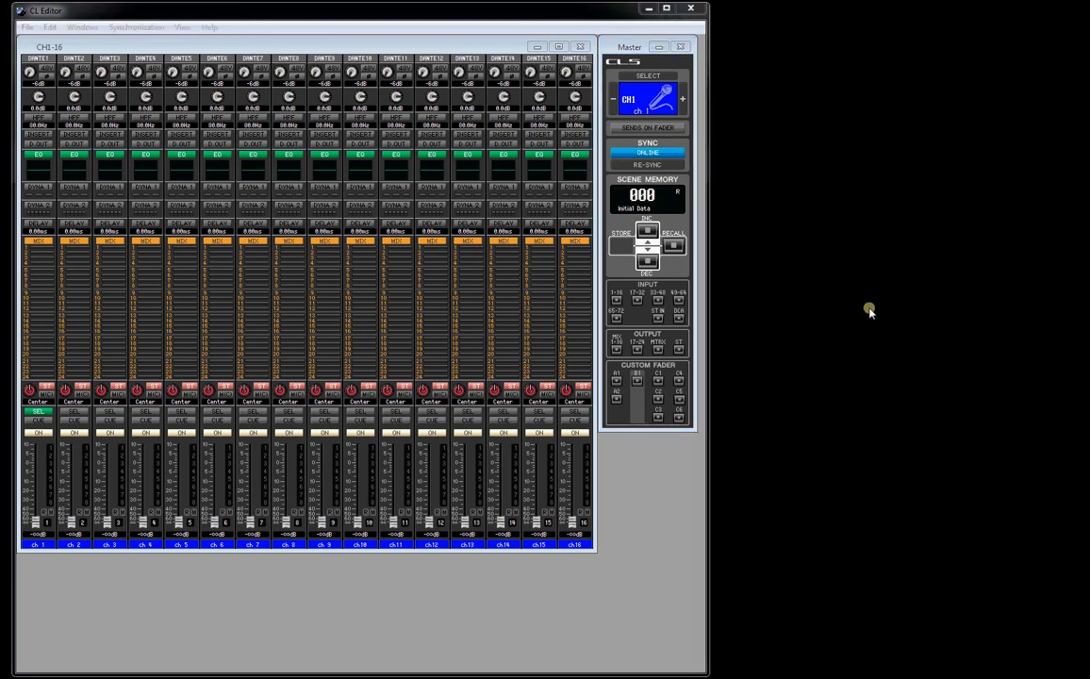
drag(94, 98, 911, 33)
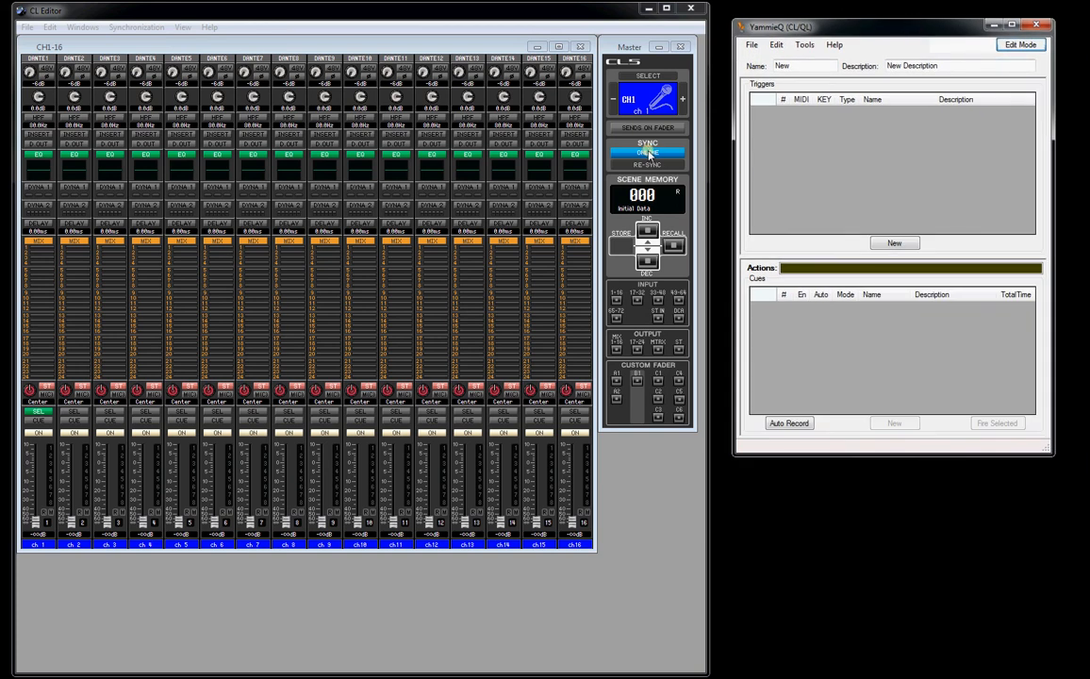
- Disconnect YammieQ from the CL Editor through its mixer options and close the Options dialog
click(804, 44)
click(811, 59)
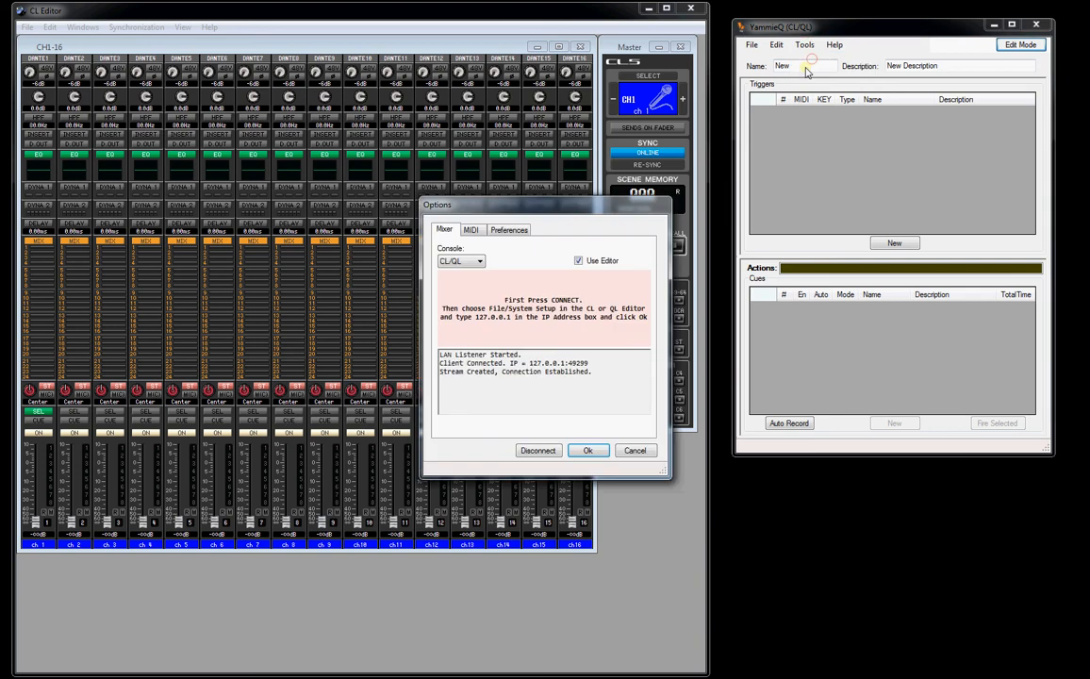
click(563, 206)
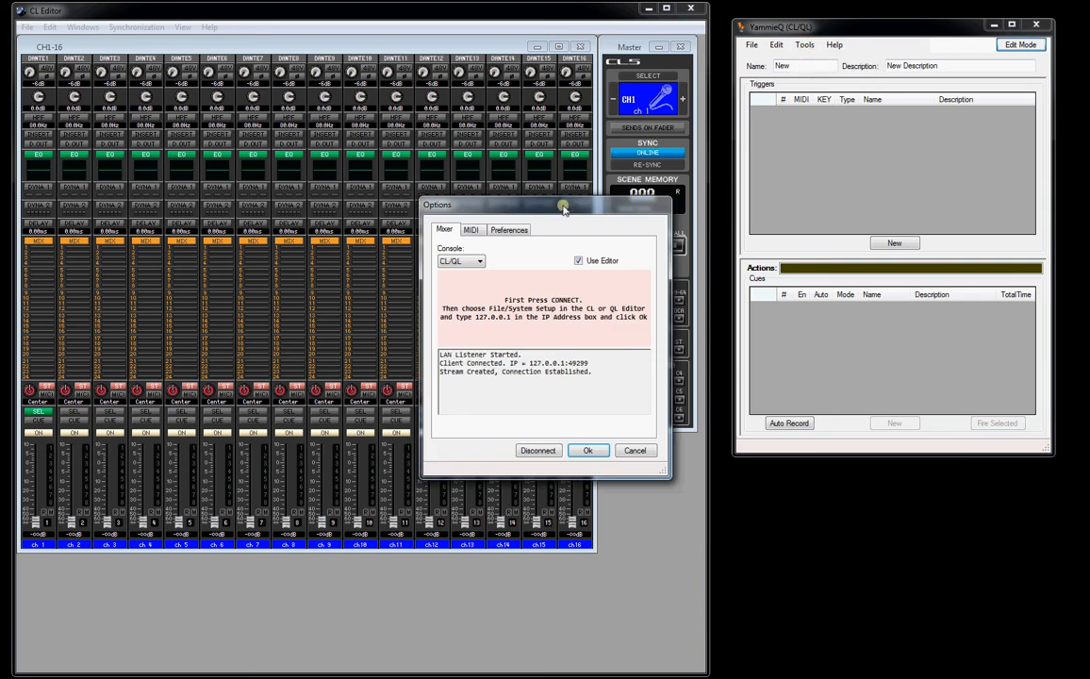
click(537, 451)
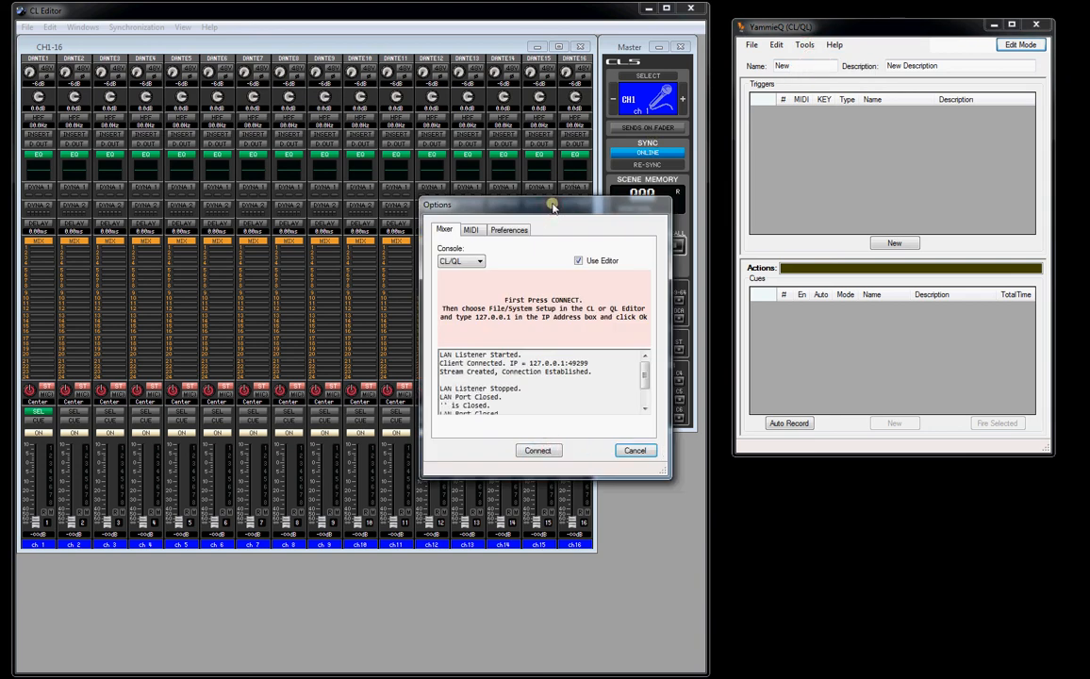
drag(553, 206, 909, 141)
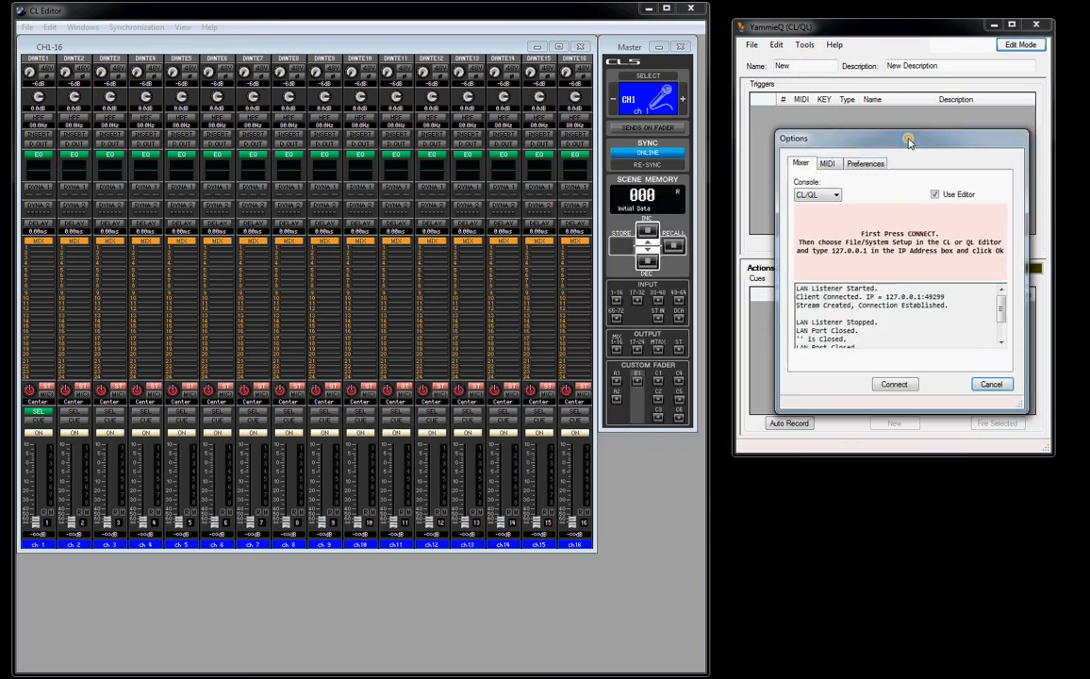
click(992, 385)
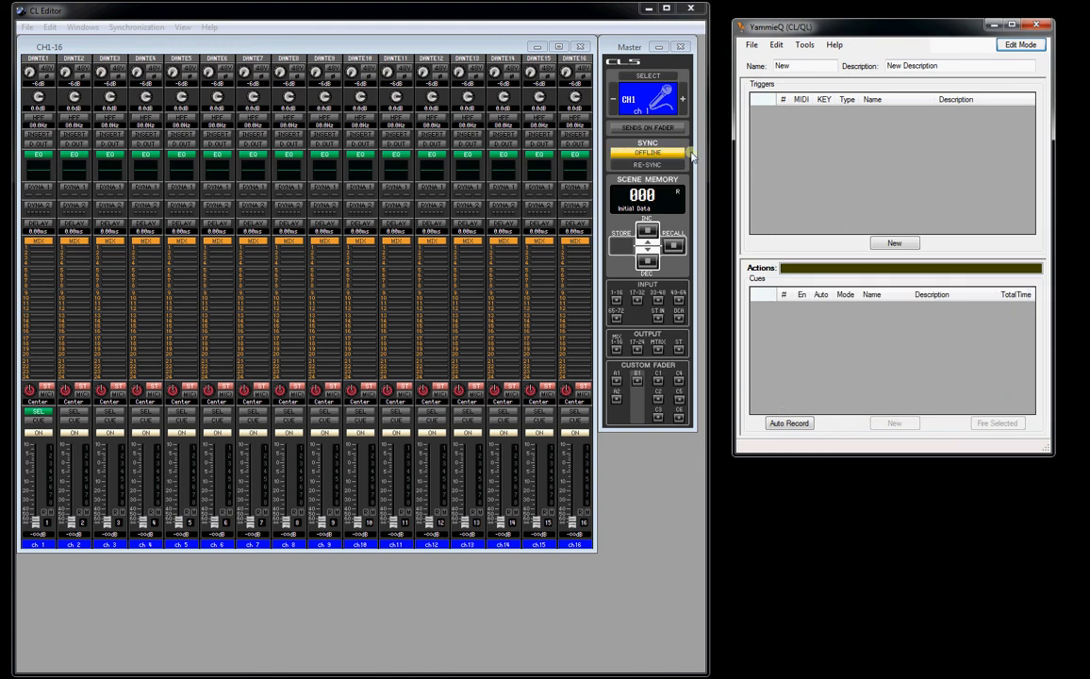
- Reopen YammieQ's mixer options and restart the listener for the CL/QL console
click(804, 44)
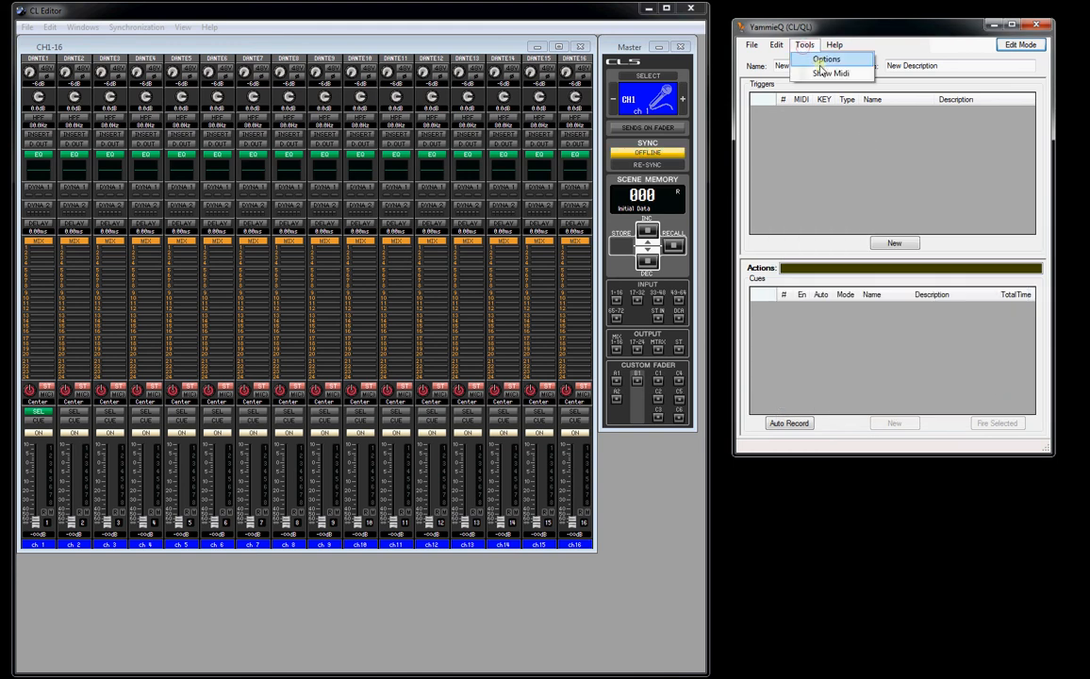
click(820, 58)
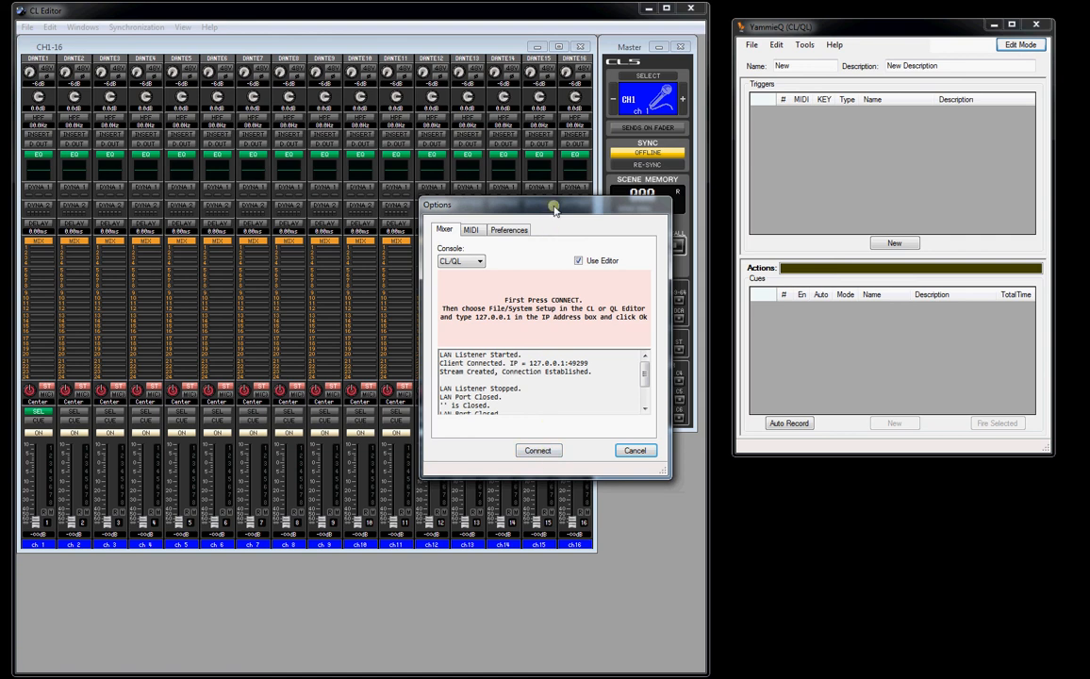
drag(554, 209, 877, 190)
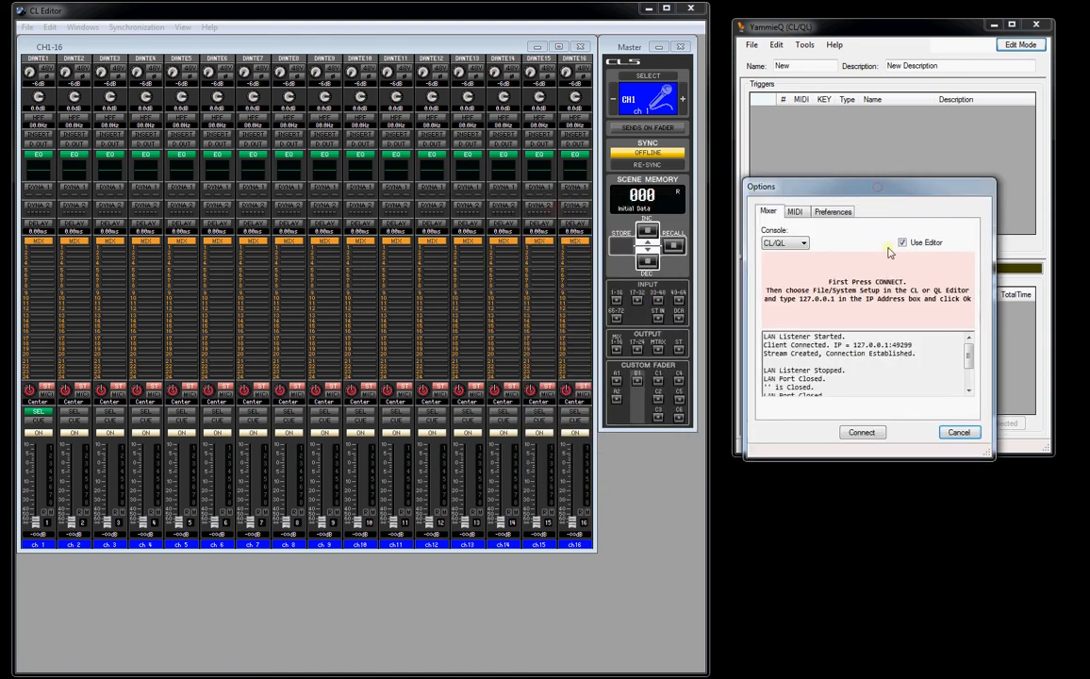
click(861, 431)
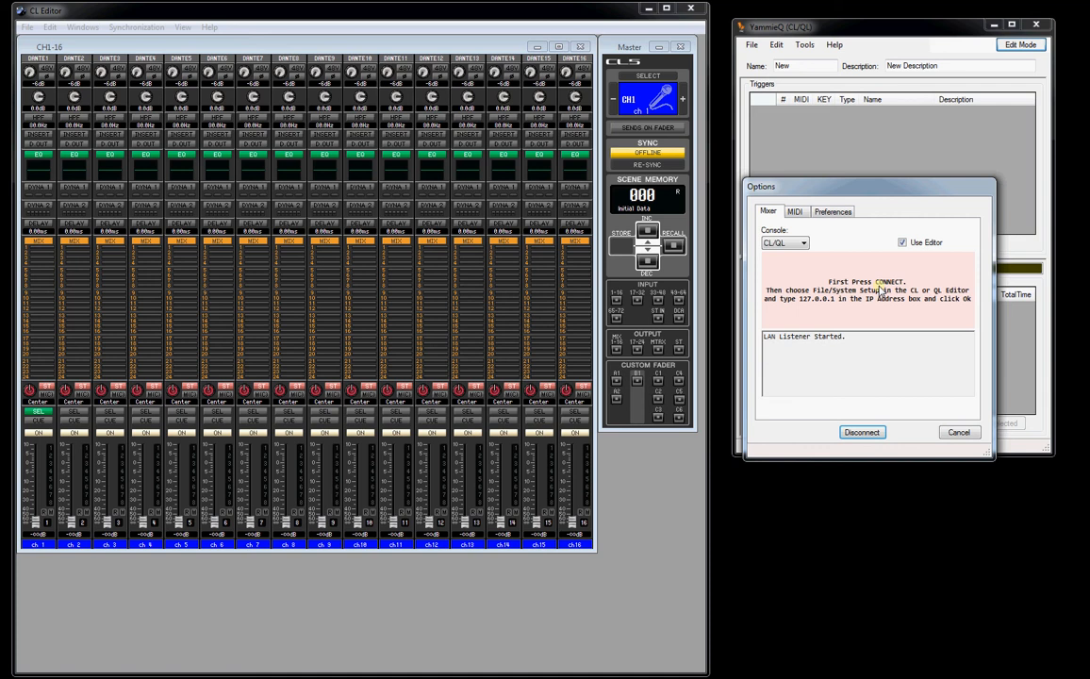
- Confirm 127.0.0.1 as the console IP address in the CL Editor's System Setup and accept the connection in YammieQ
click(27, 27)
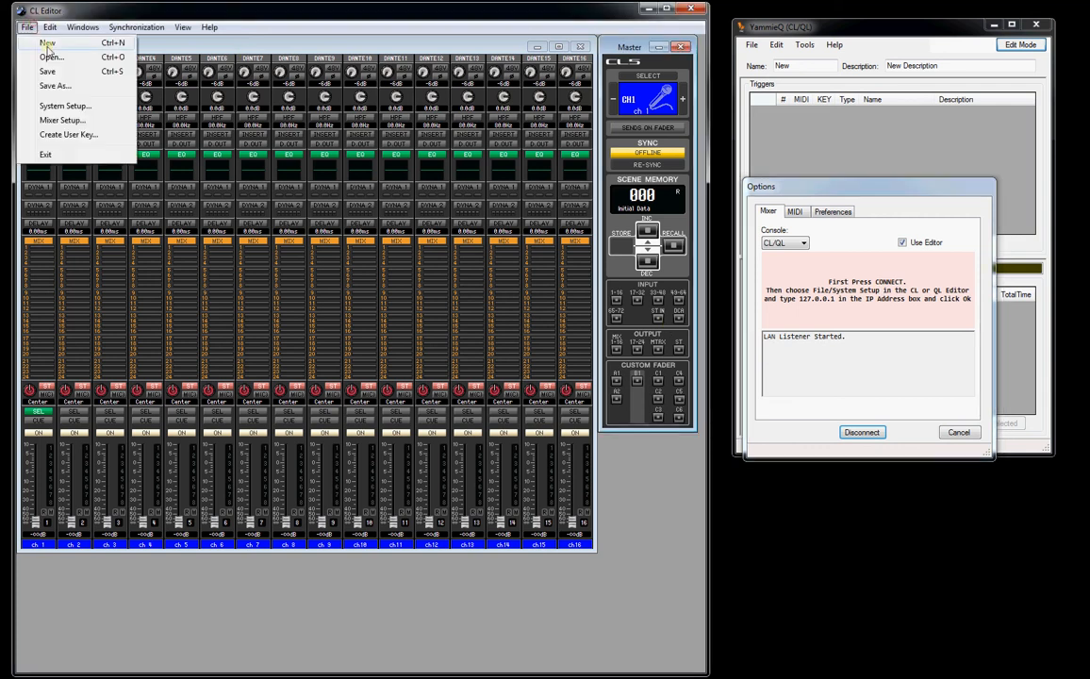
click(62, 105)
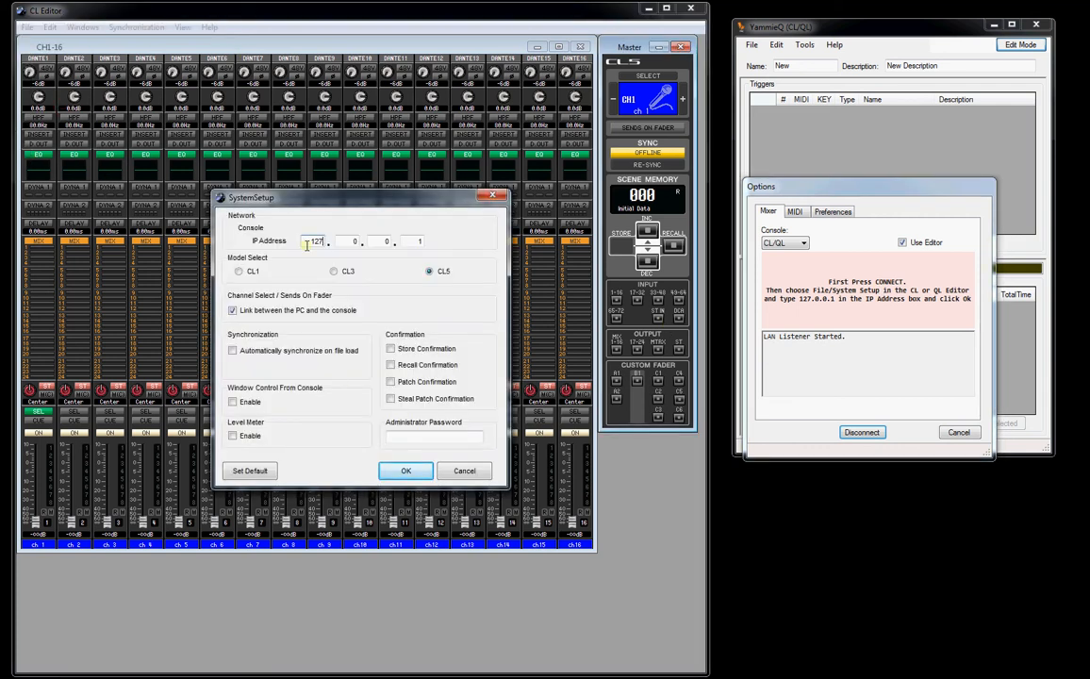
click(406, 469)
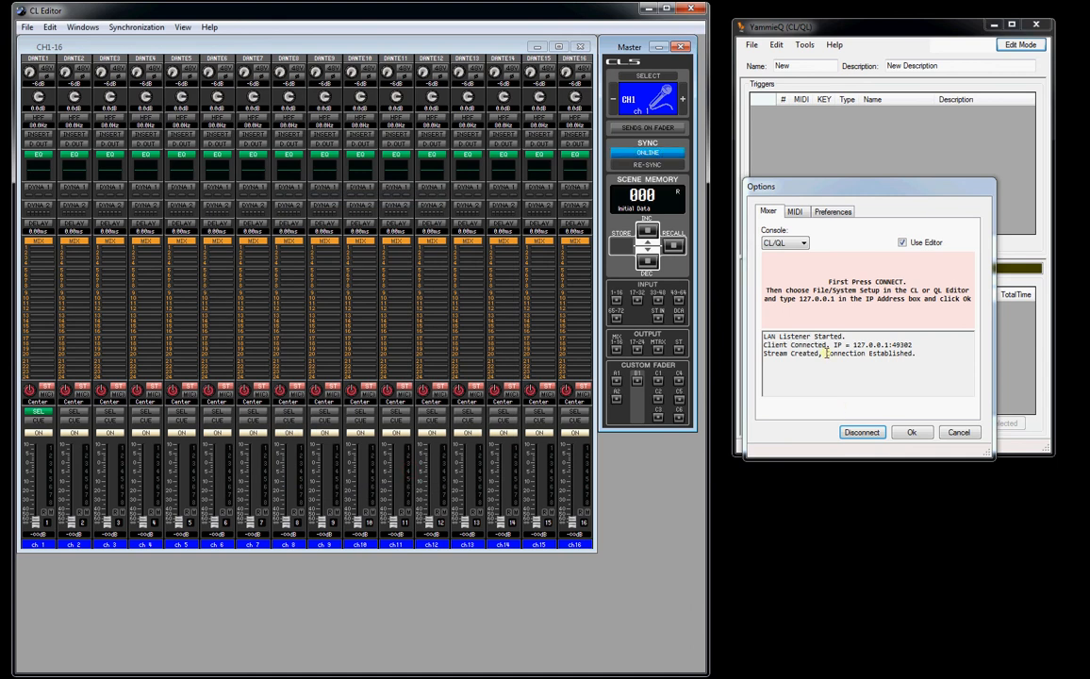
click(914, 435)
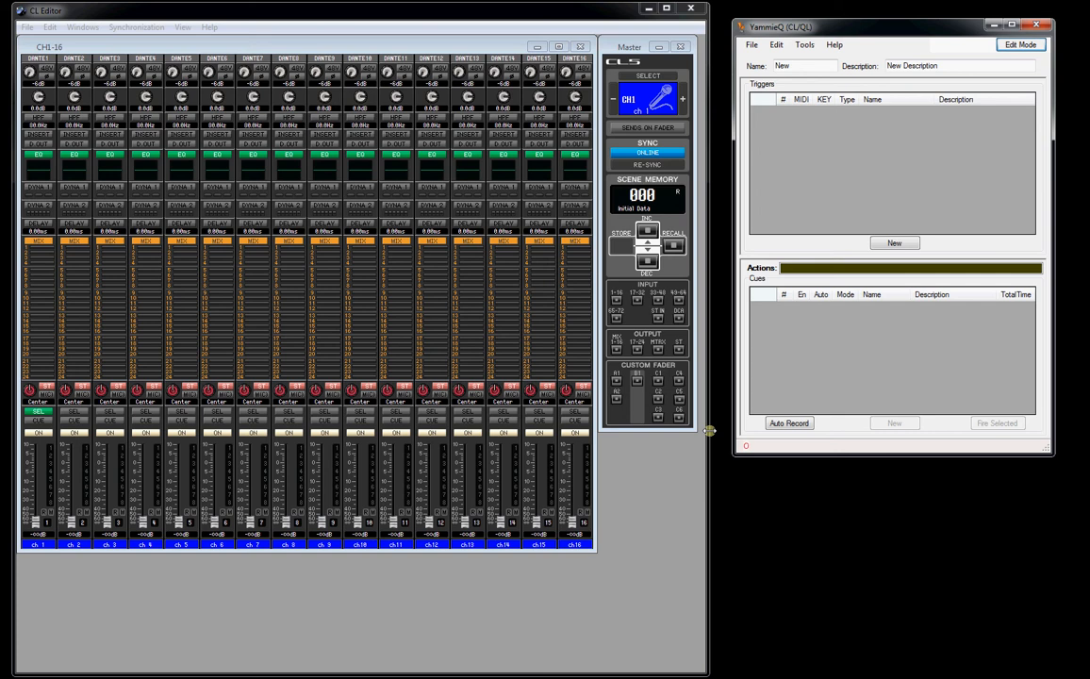
- Show the MIDI Data monitor beside the editor and move channel 1's fader up and back down to check incoming messages
click(804, 44)
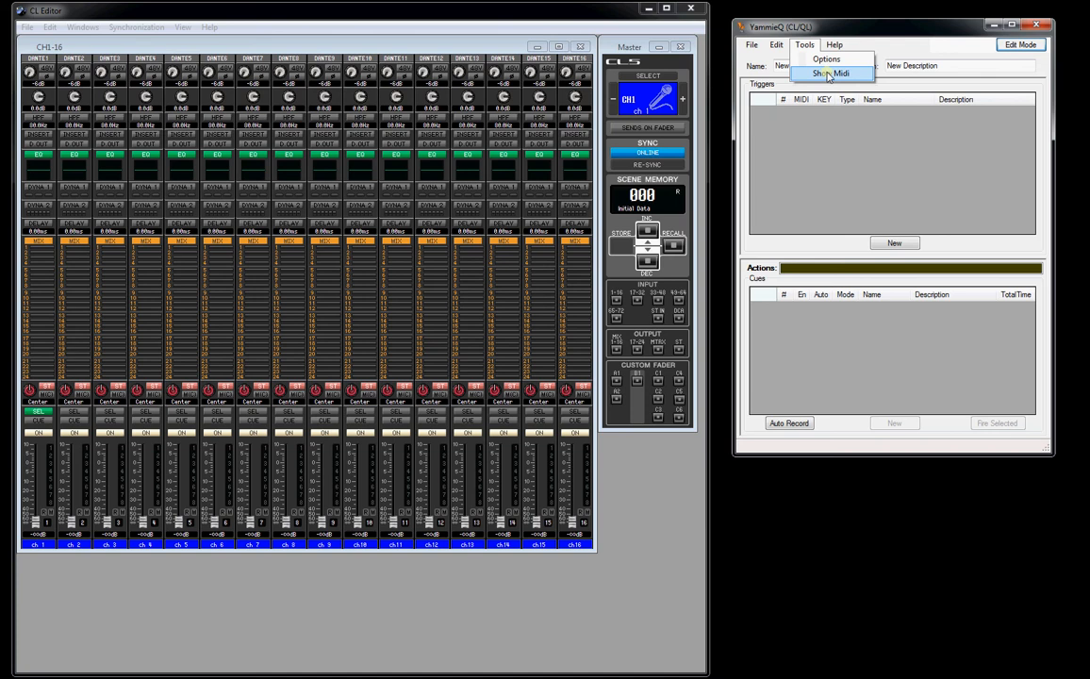
click(830, 73)
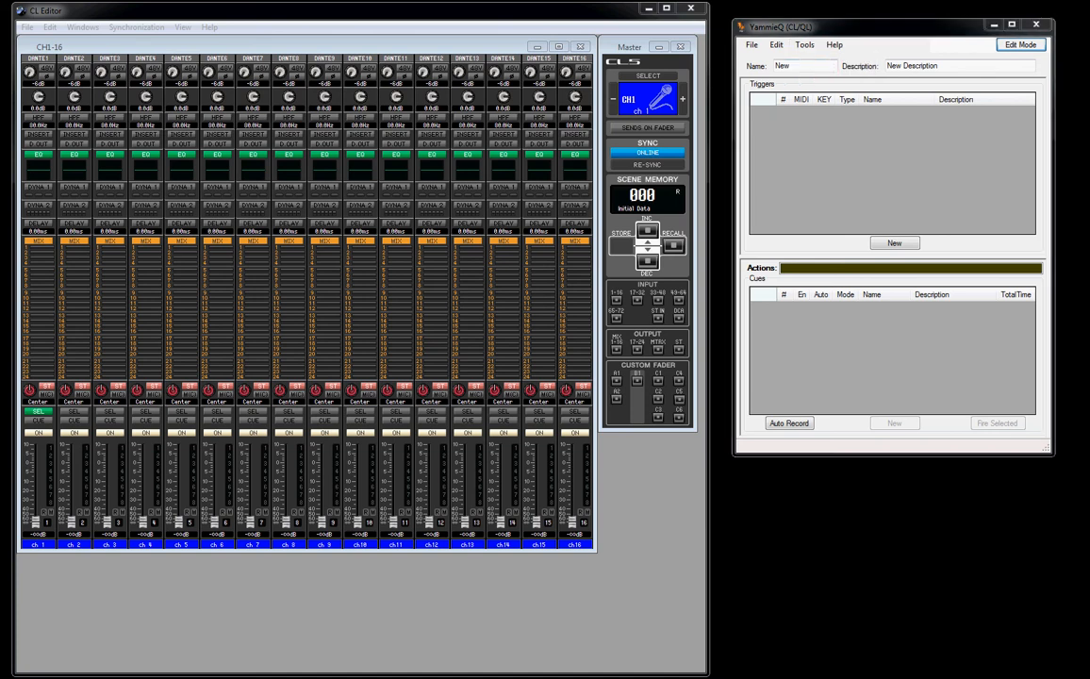
drag(46, 0, 851, 245)
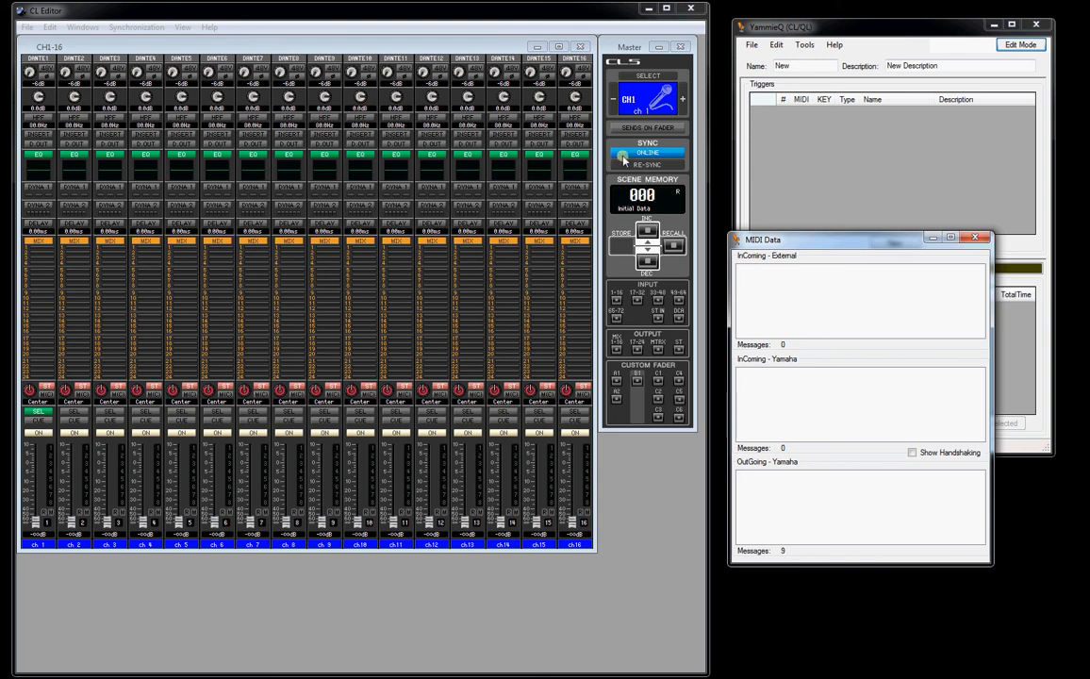
mouse_move(35, 525)
mouse_down()
mouse_move(37, 500)
mouse_move(36, 524)
mouse_up()
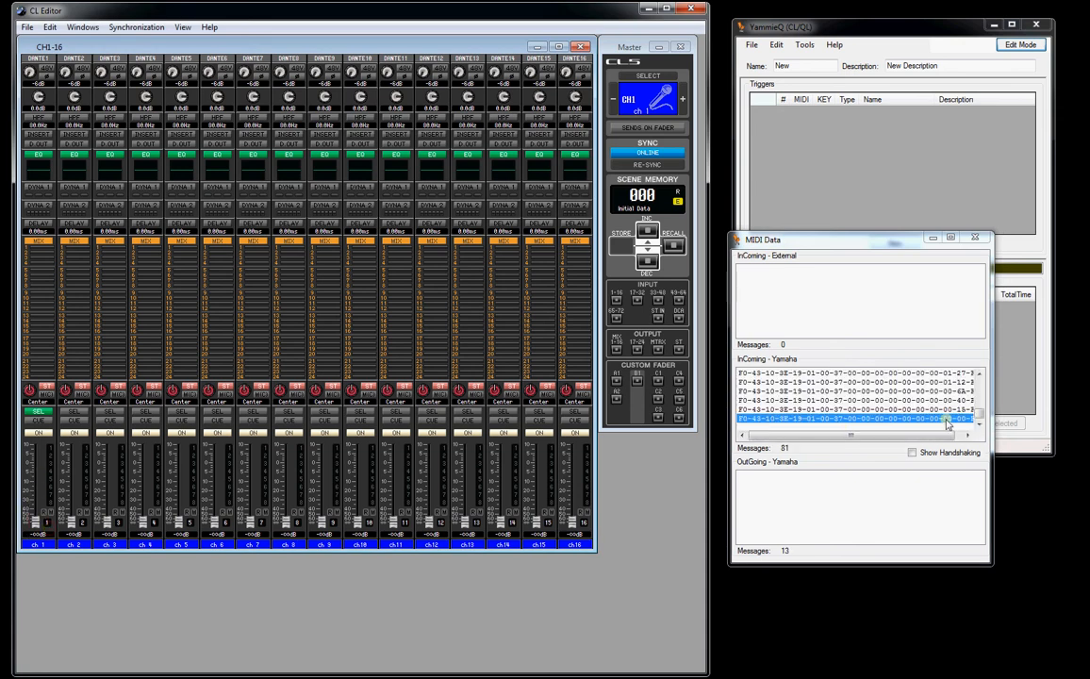
- Widen the MIDI Data window to read full messages, switch channel 1 off and on to check its messages, and close the monitor
click(993, 406)
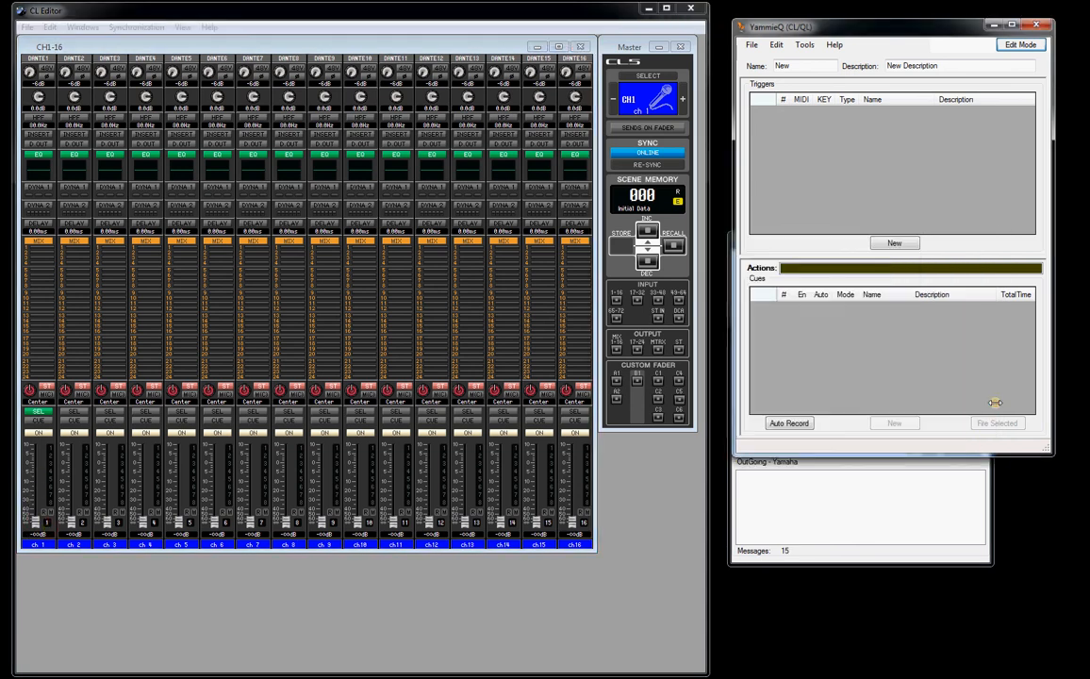
click(964, 484)
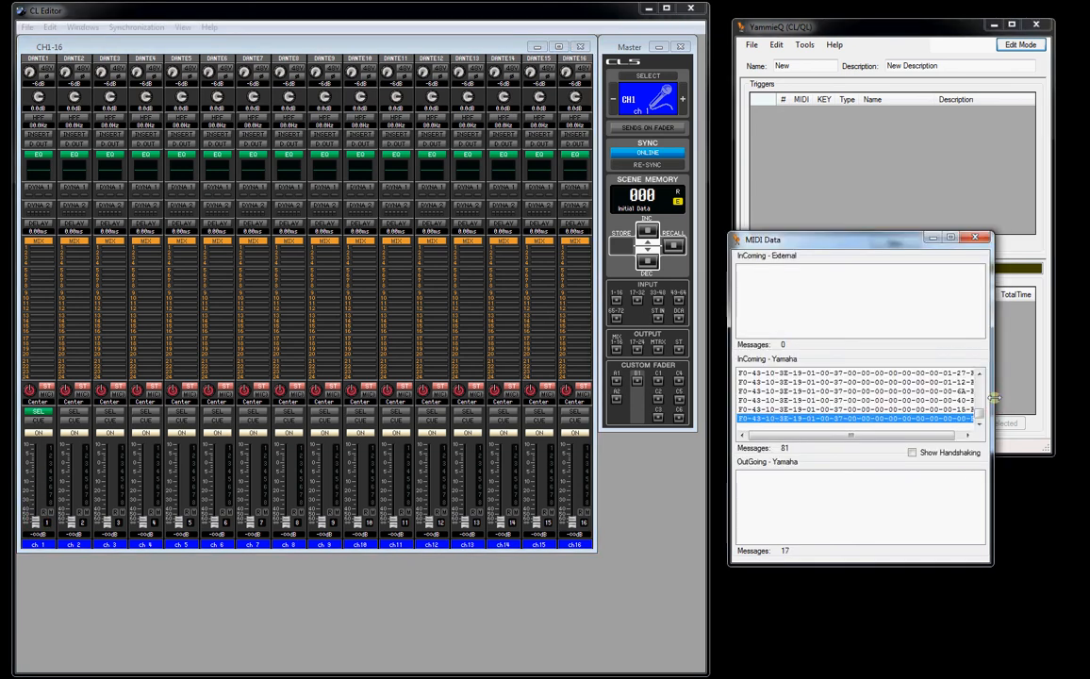
drag(992, 397, 1018, 397)
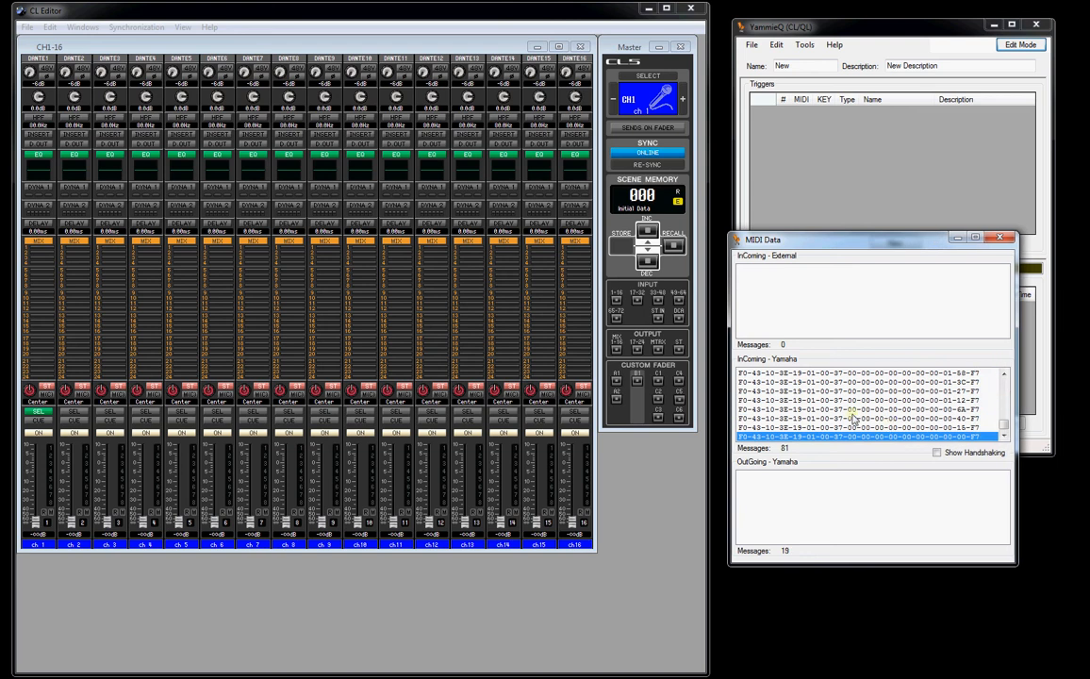
click(41, 434)
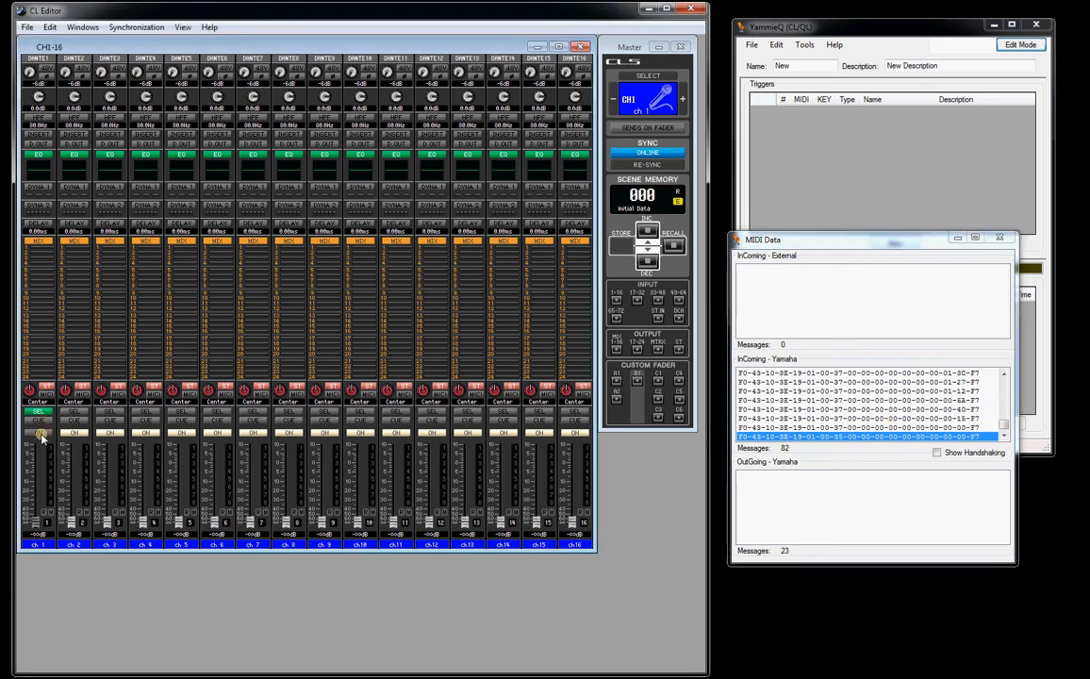
click(40, 434)
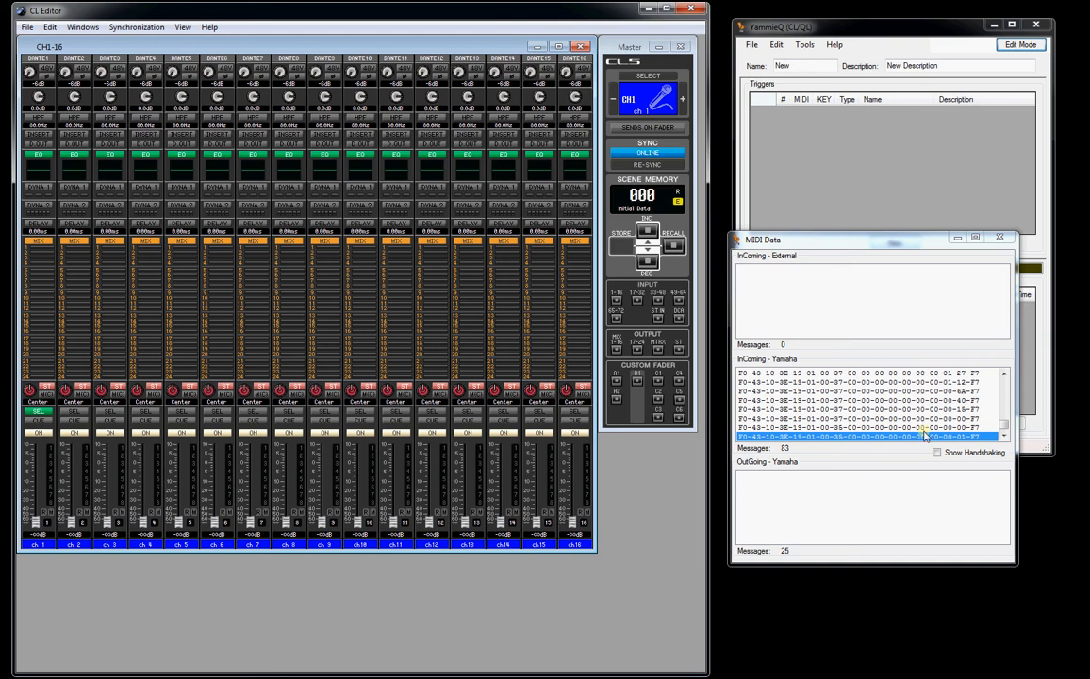
click(999, 236)
- Reopen the MIDI Data monitor with an empty list, examine the messages from switching channel 1 off and on, and close it
click(804, 44)
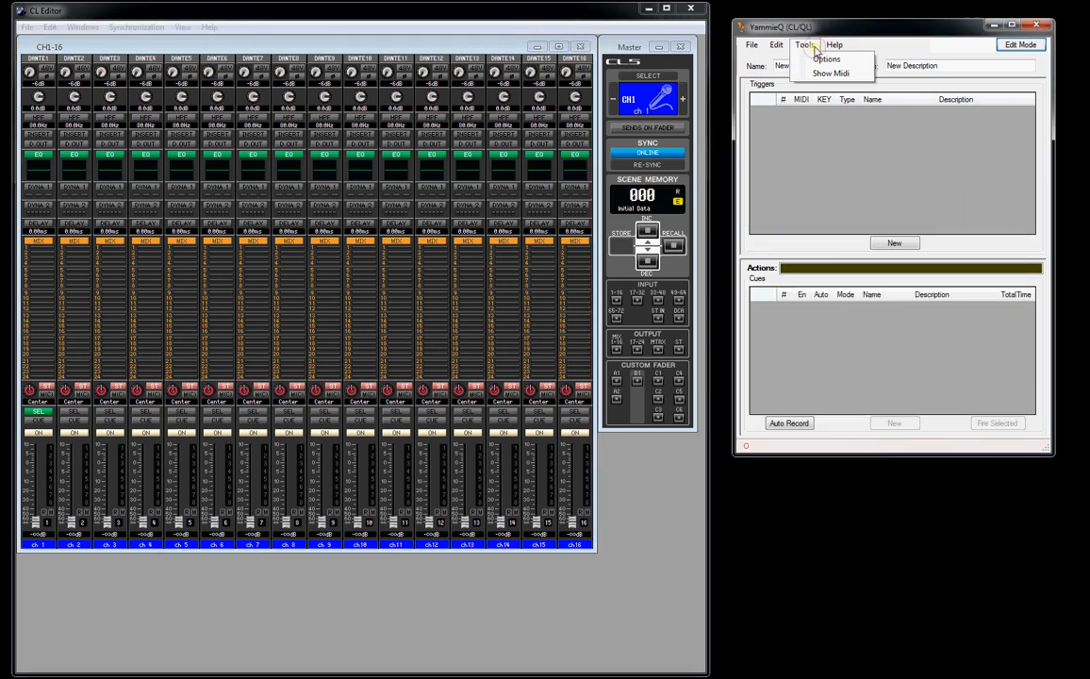
click(799, 72)
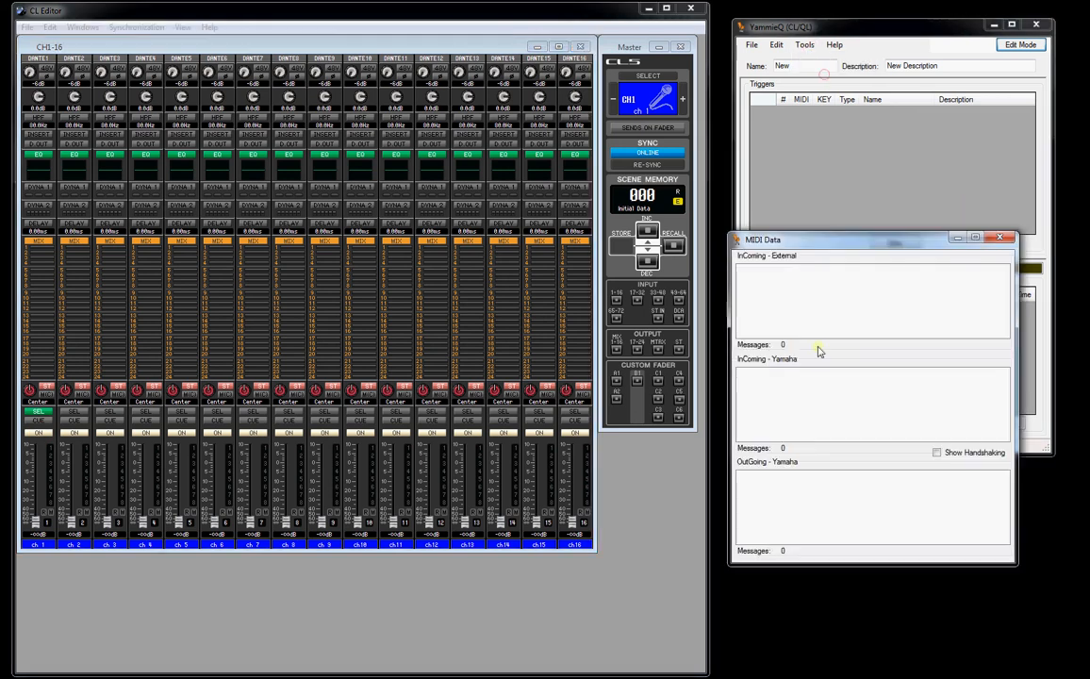
click(38, 433)
click(38, 432)
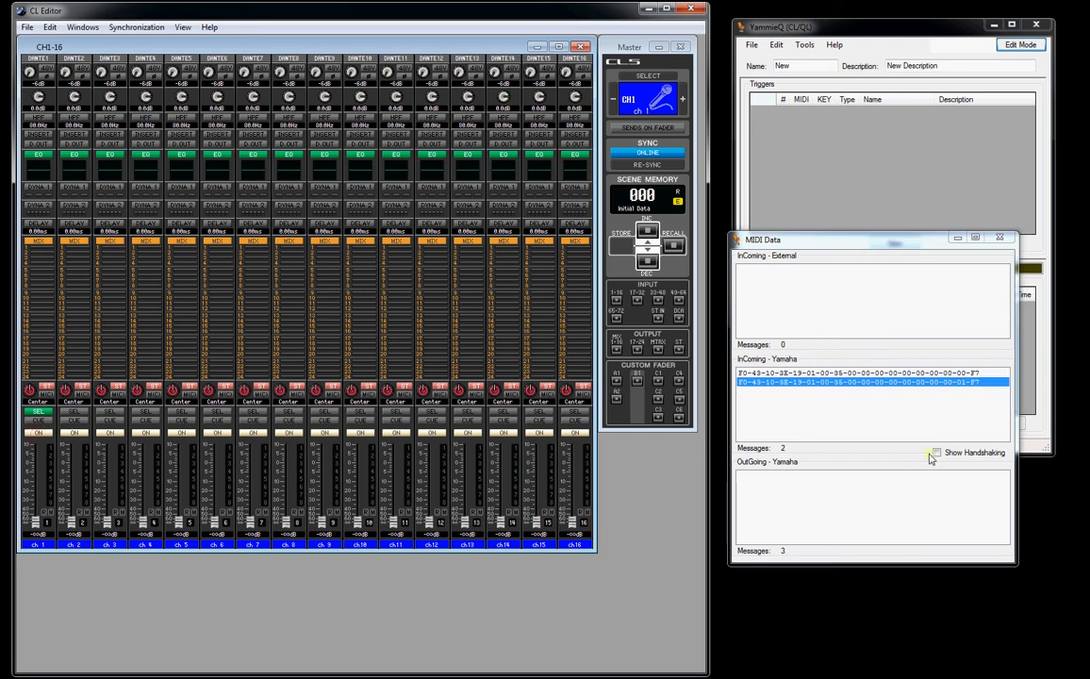
click(998, 237)
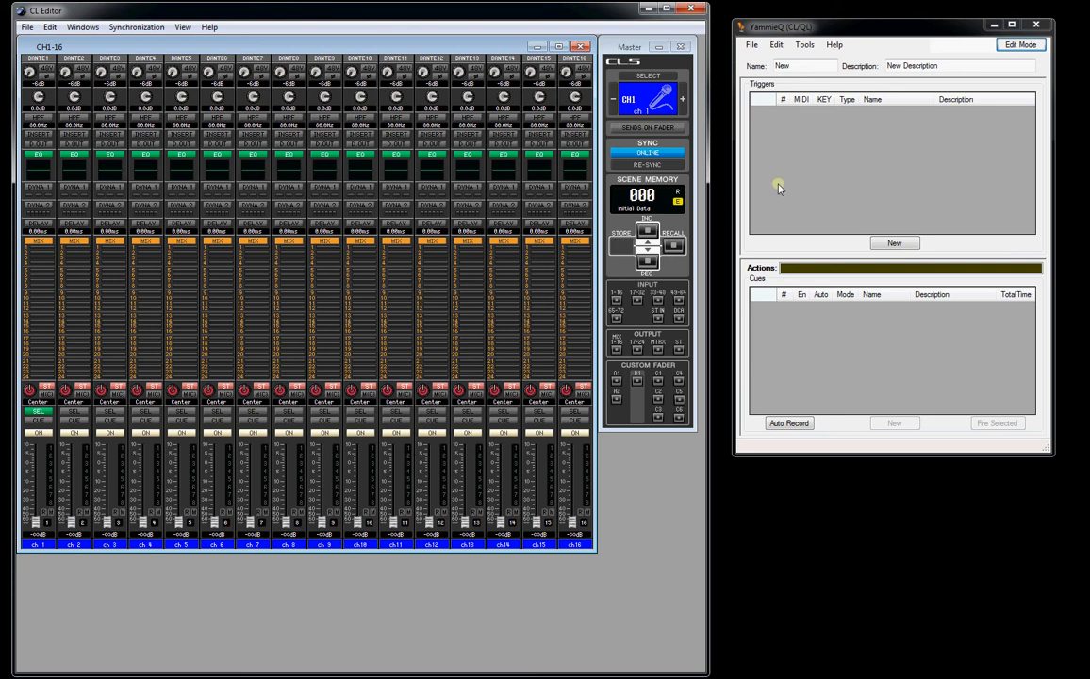
- With the CL Editor's synchronization switched offline, advance the scene memory to 002 and raise channel 13's fader to 0.00 dB
click(645, 153)
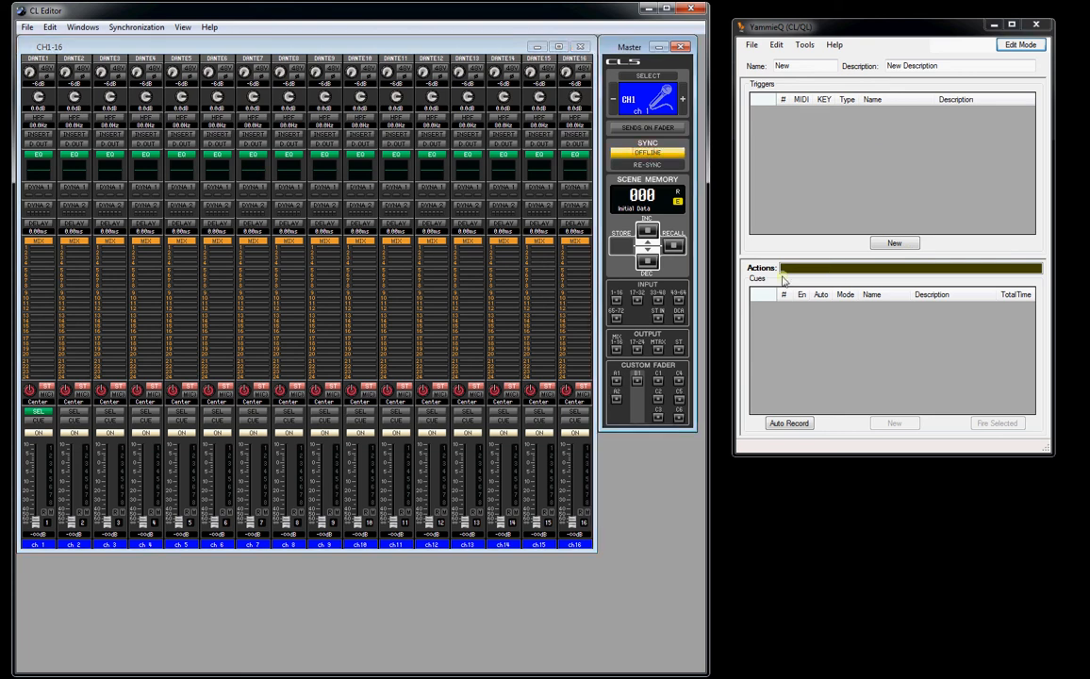
click(643, 230)
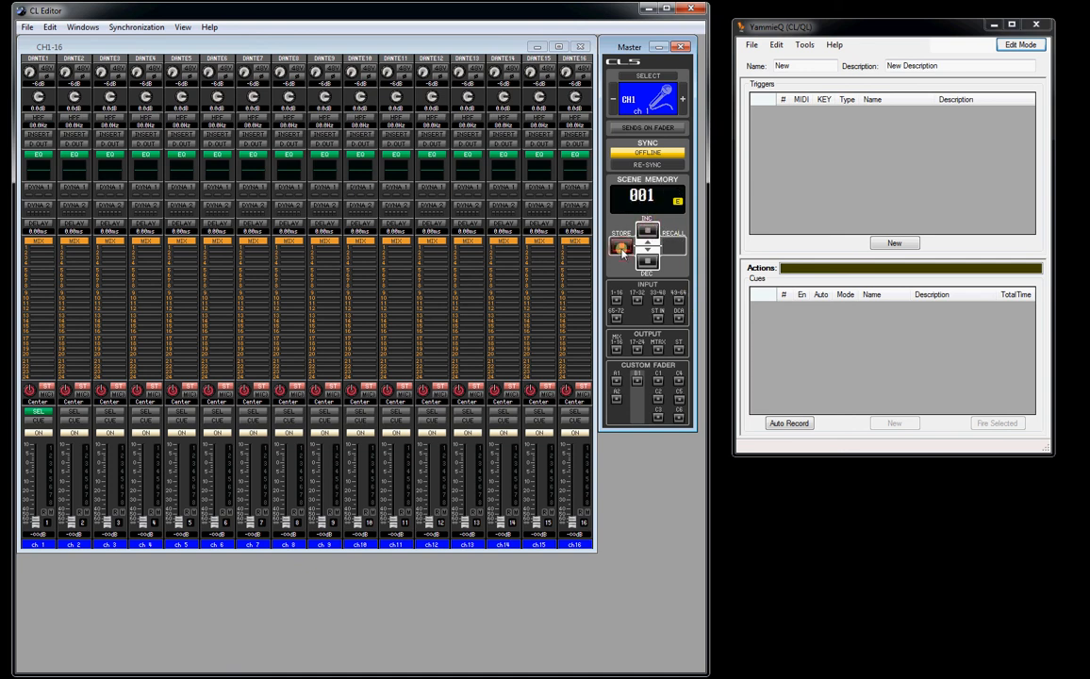
click(642, 230)
drag(464, 520, 464, 462)
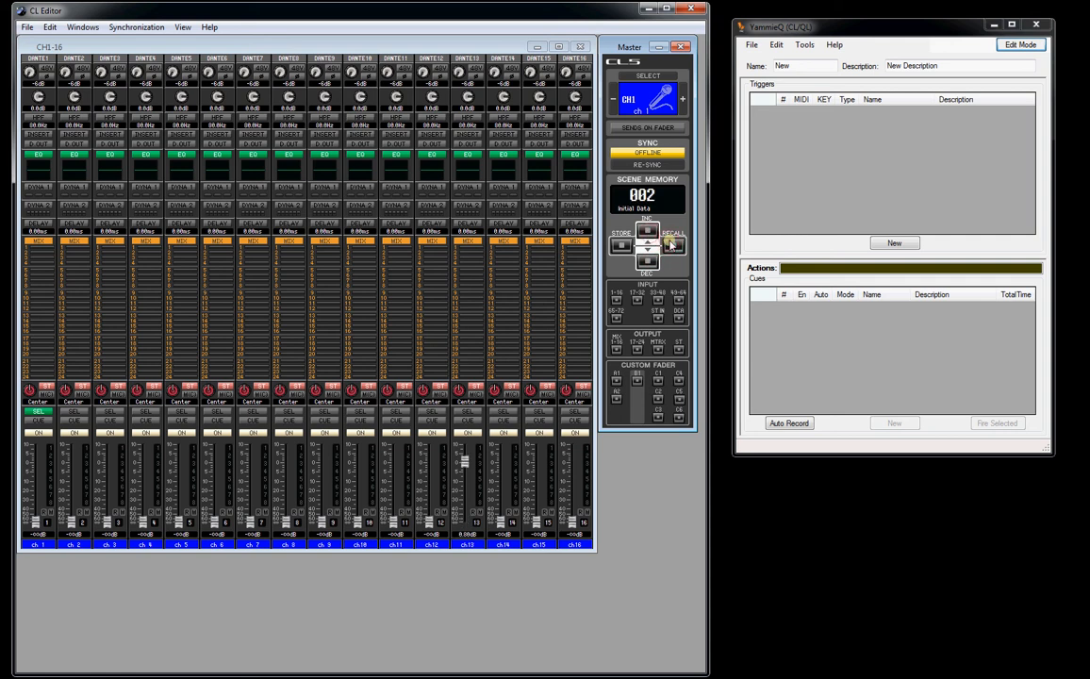
- Show the MIDI Data monitor and, with synchronization offline, recall scenes 001 and 002 to check for messages
click(805, 45)
click(828, 74)
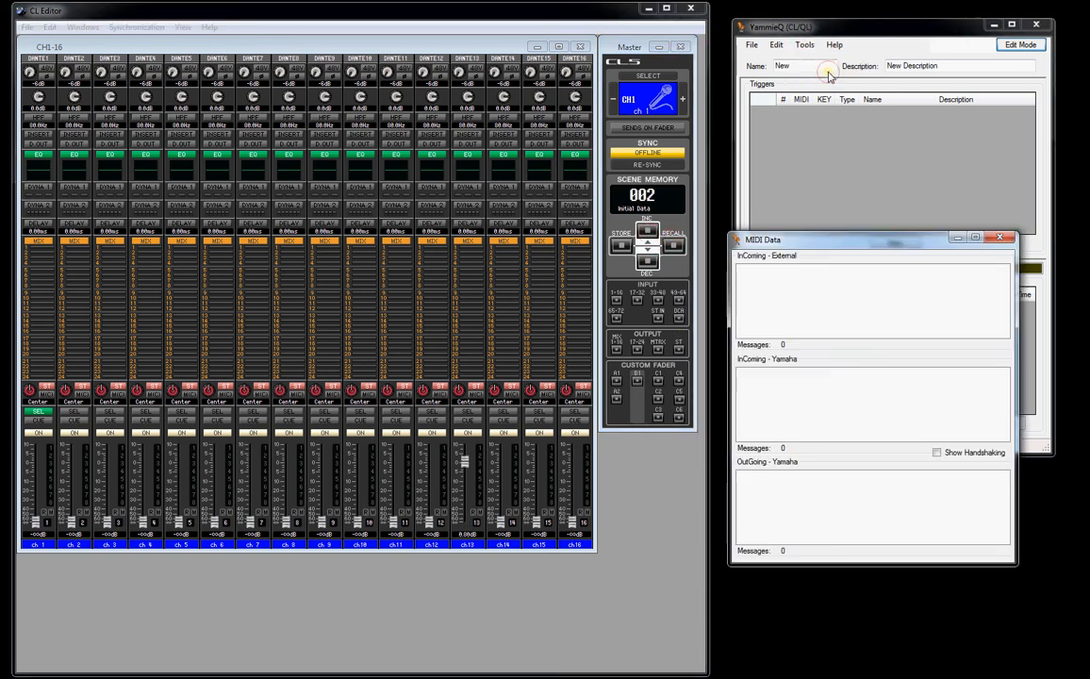
click(646, 261)
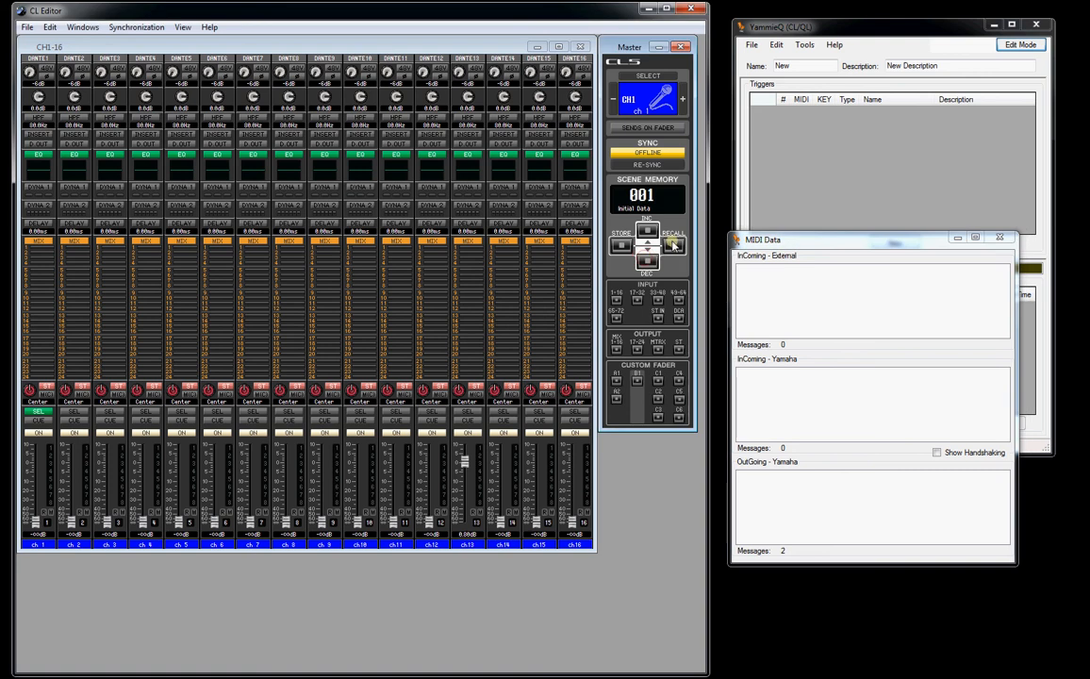
click(649, 261)
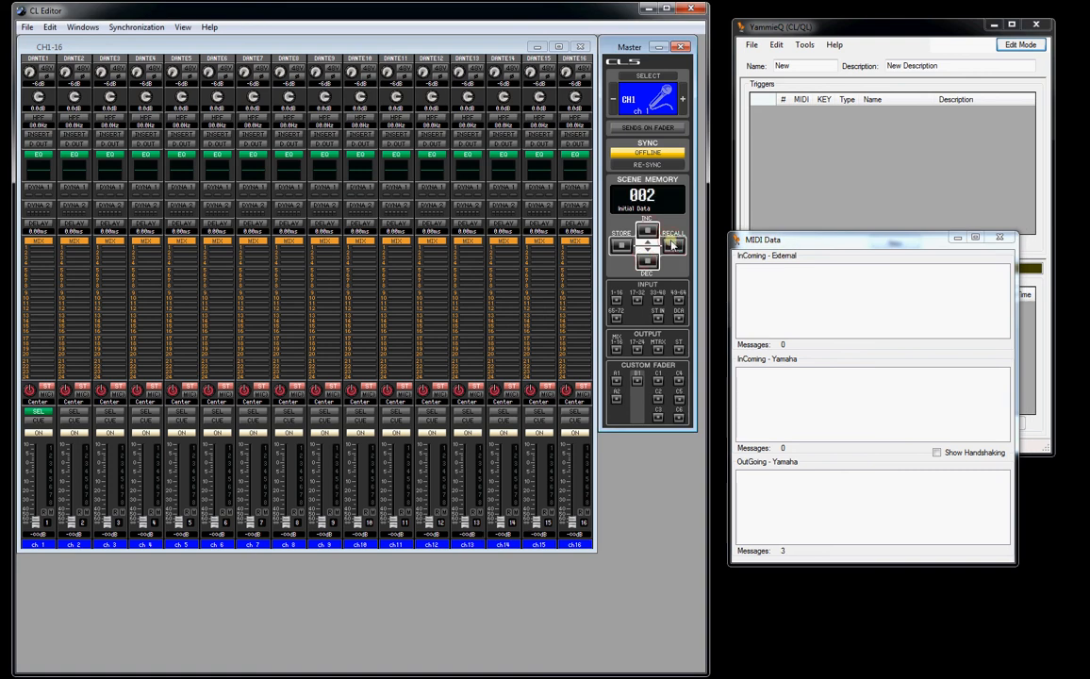
click(649, 261)
click(648, 261)
click(649, 261)
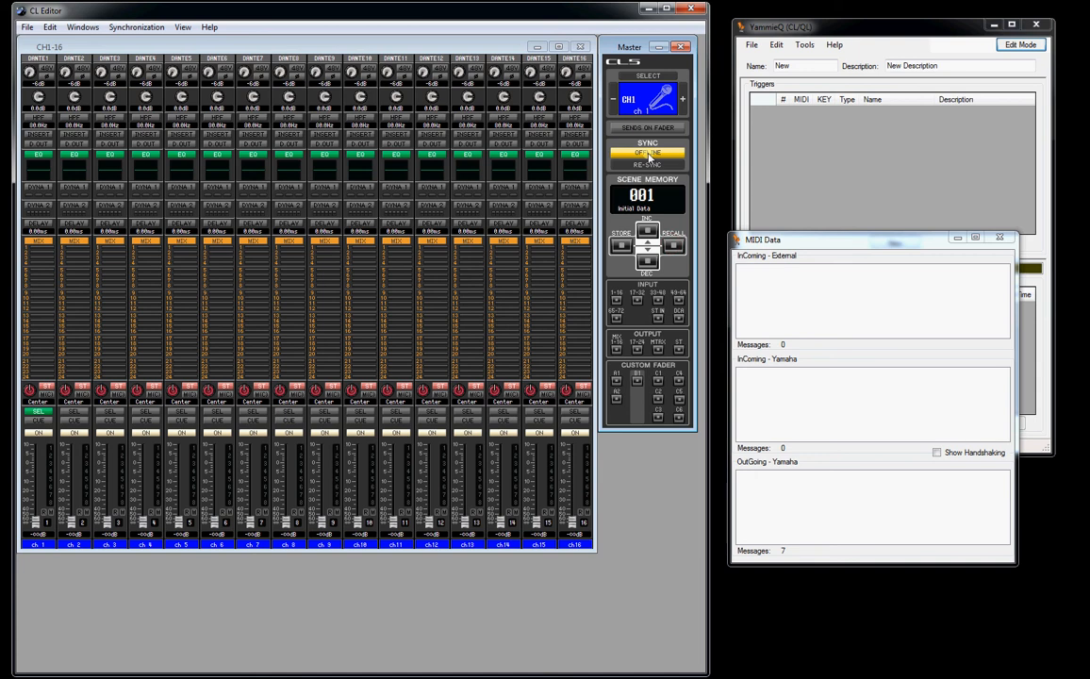
- Switch synchronization online, check the messages from recalling scenes and lowering channel 13's fader to about -36 dB, and close the monitor
click(649, 154)
click(646, 231)
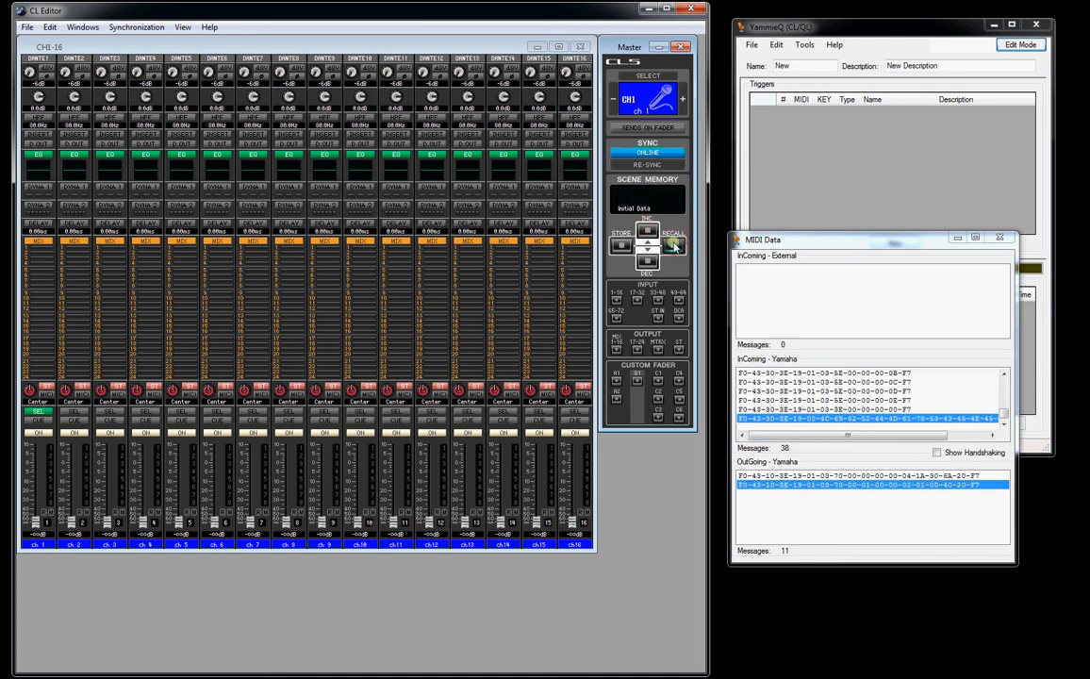
click(674, 246)
click(650, 262)
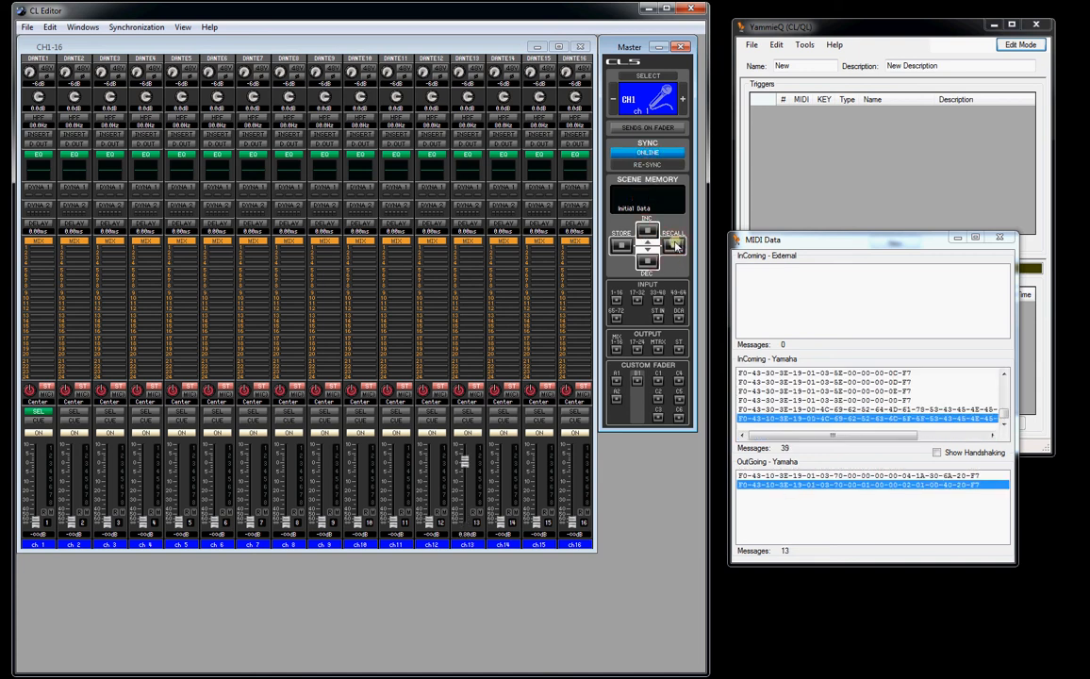
click(677, 245)
click(648, 231)
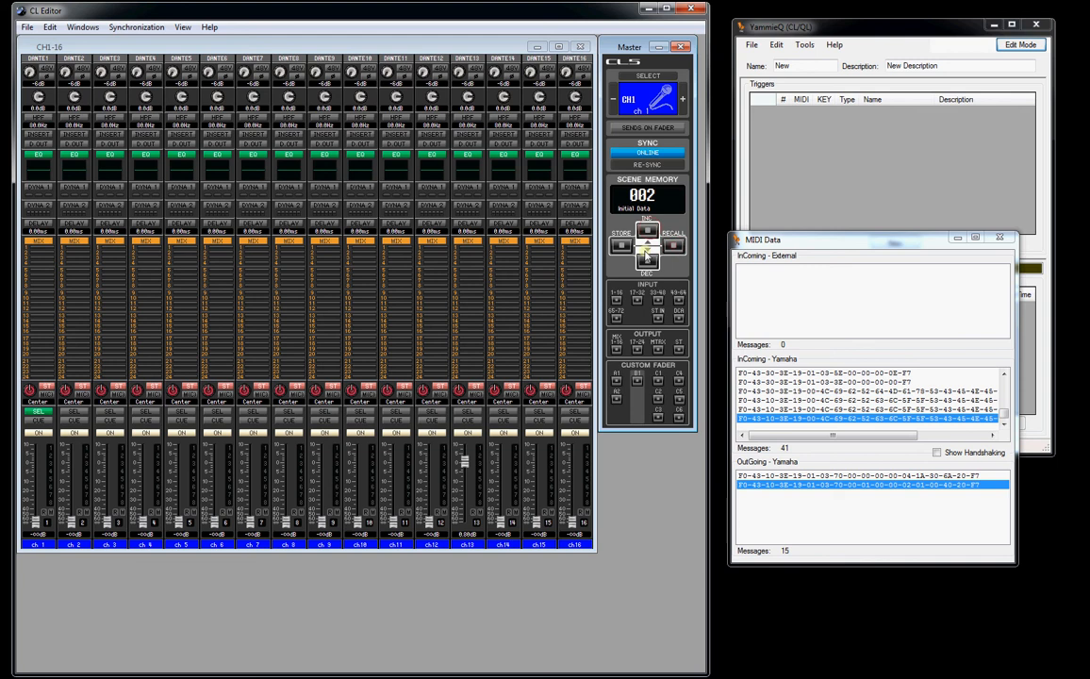
drag(461, 520, 461, 505)
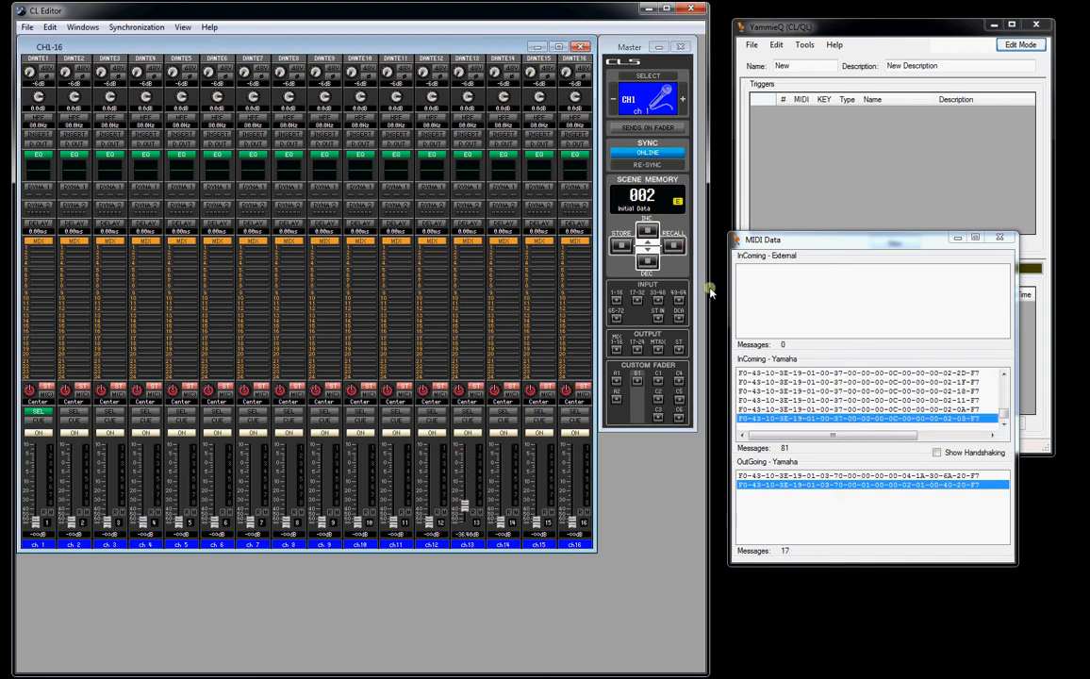
click(999, 241)
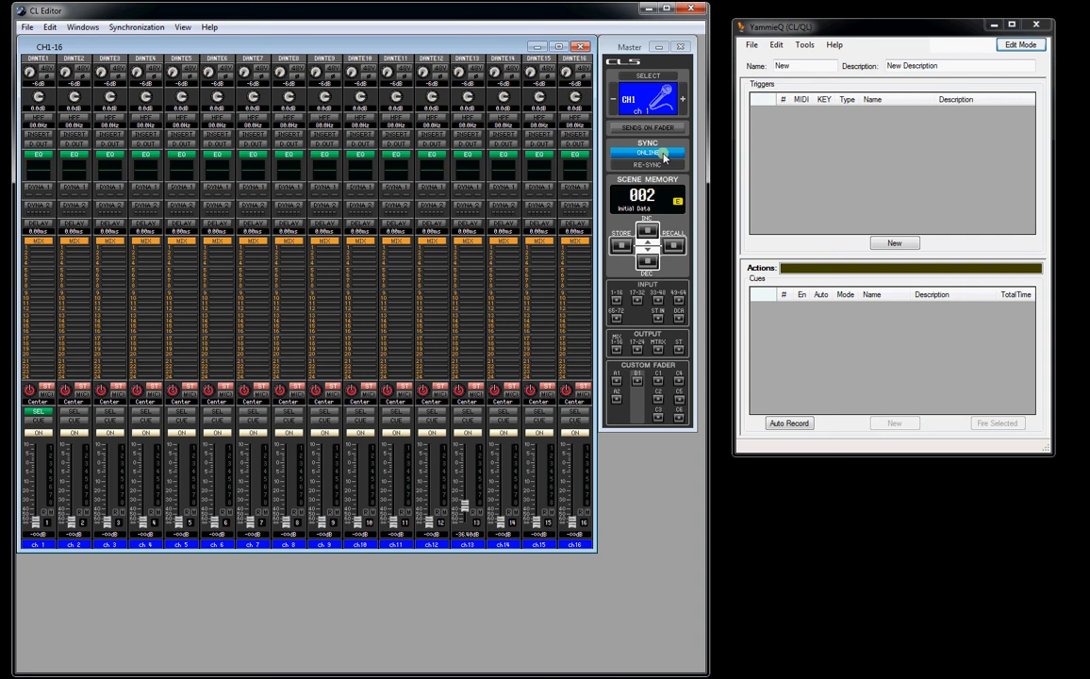
- In YammieQ's options, disconnect from the CL/QL editor and set the console to PM5D
click(804, 45)
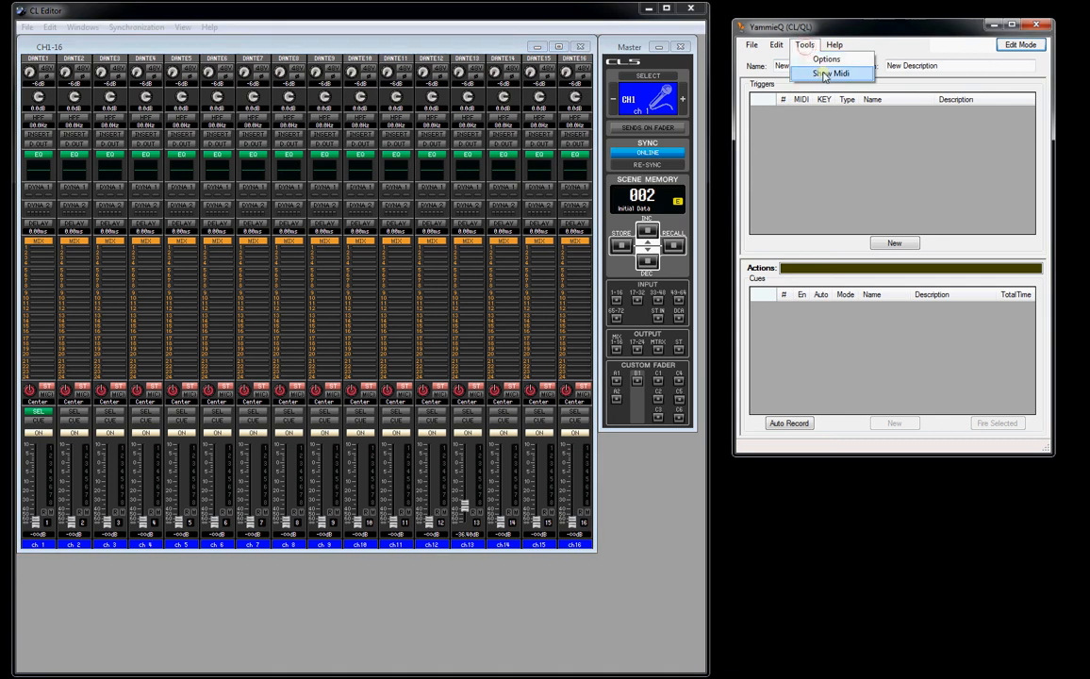
click(826, 59)
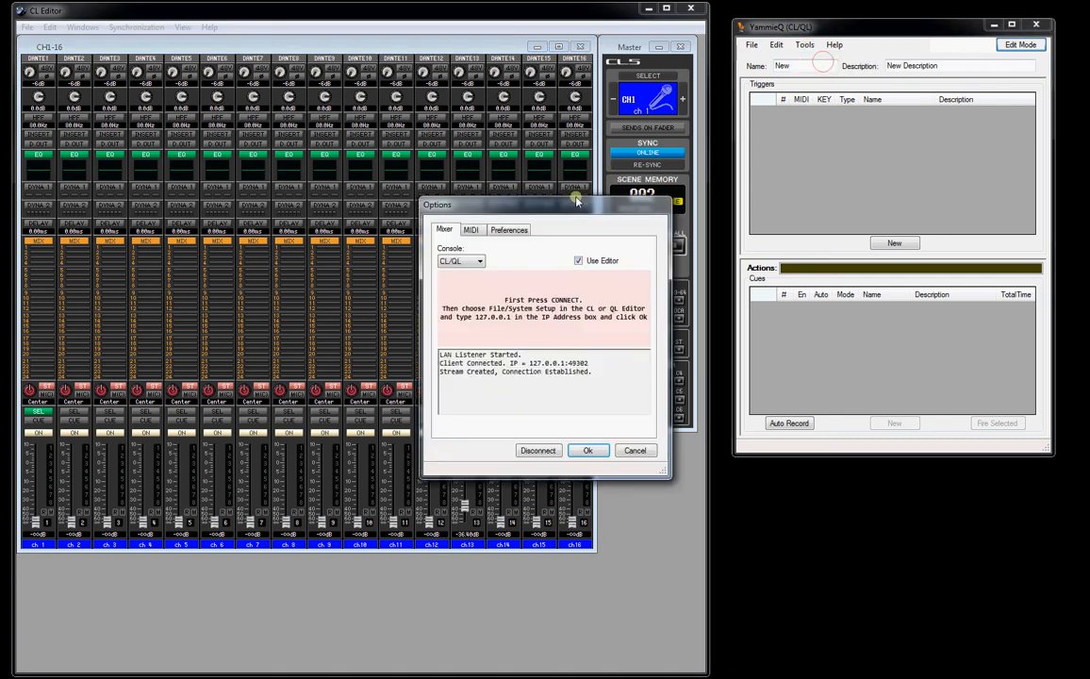
drag(565, 181, 894, 193)
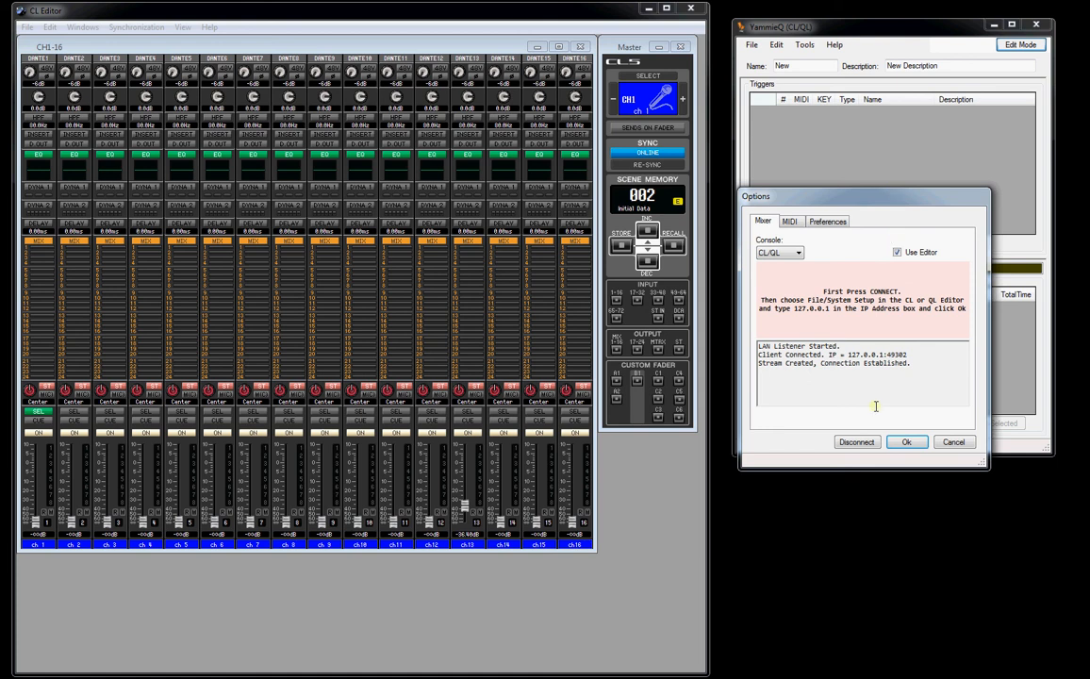
click(856, 442)
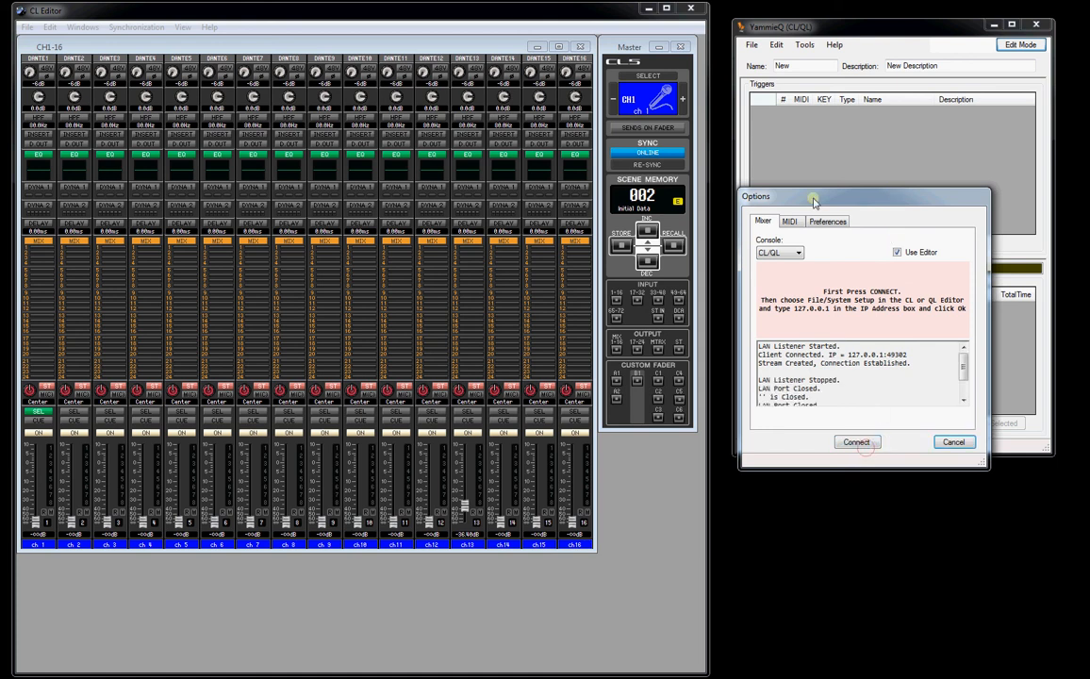
click(799, 251)
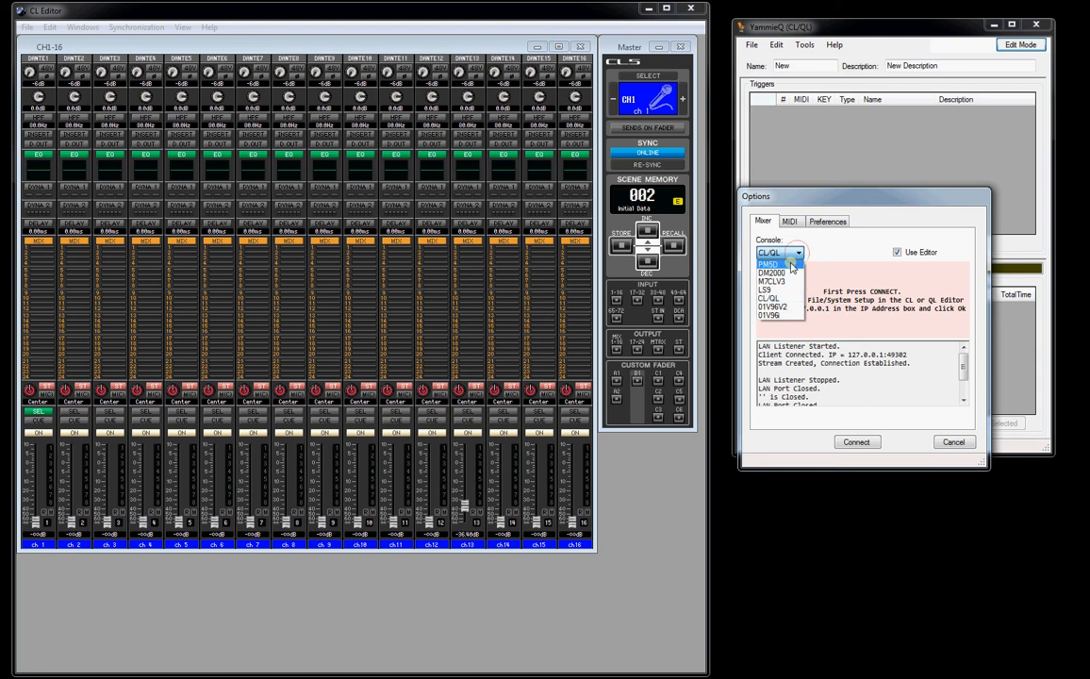
click(790, 264)
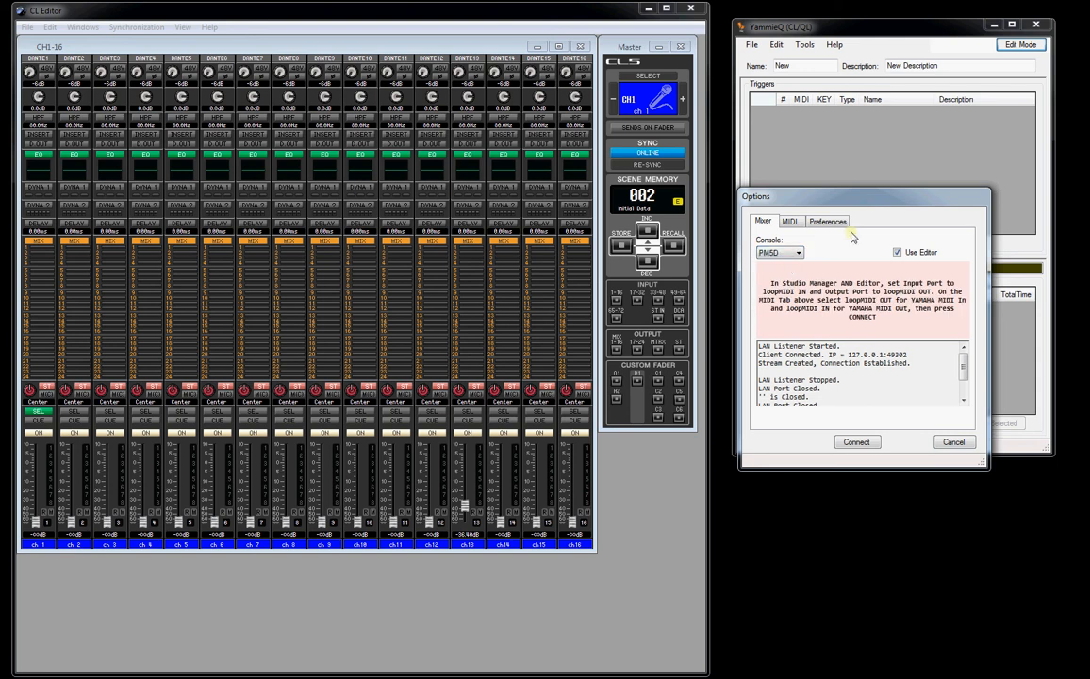
- Close the CL Editor without saving changes and place the Yamaha Studio Manager window beside YammieQ
click(691, 8)
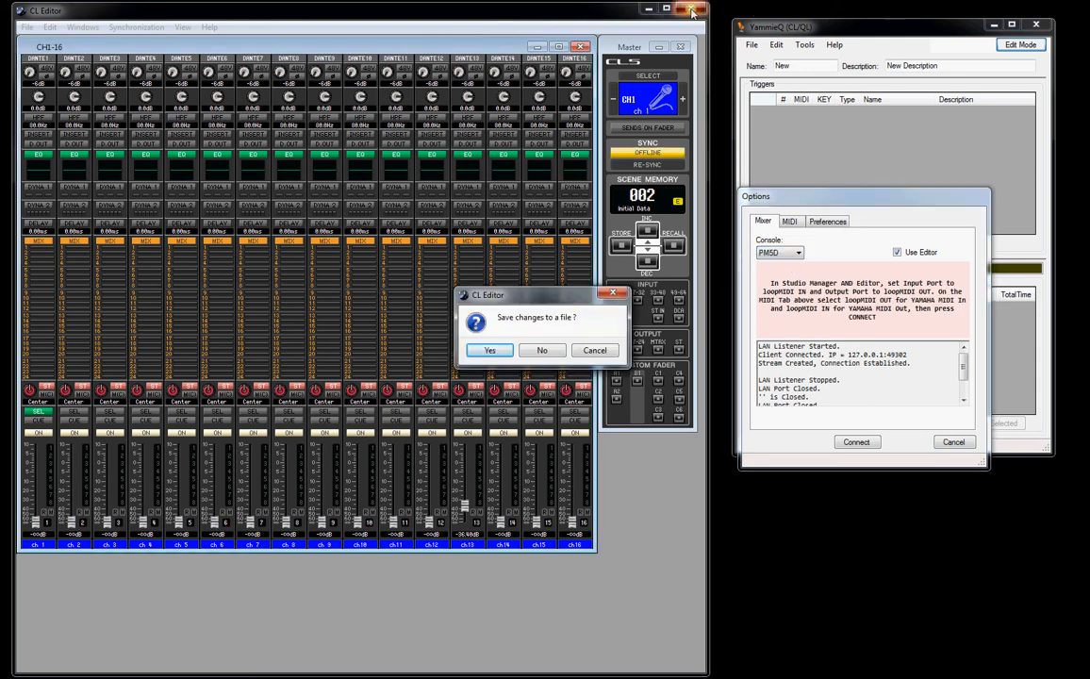
click(553, 349)
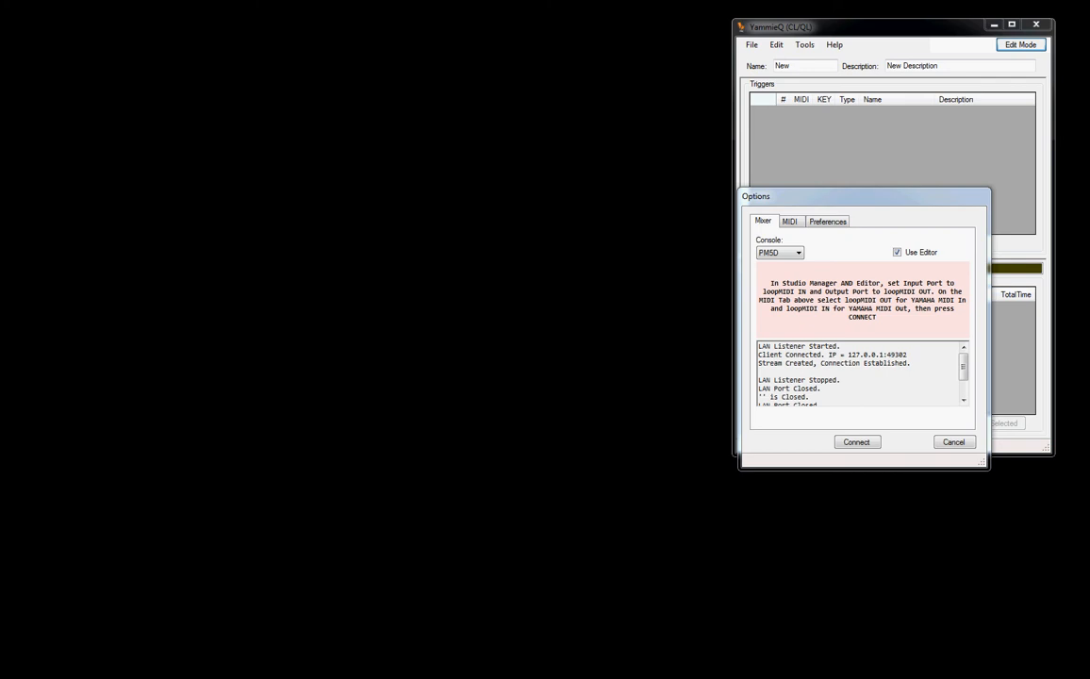
drag(0, 121, 365, 122)
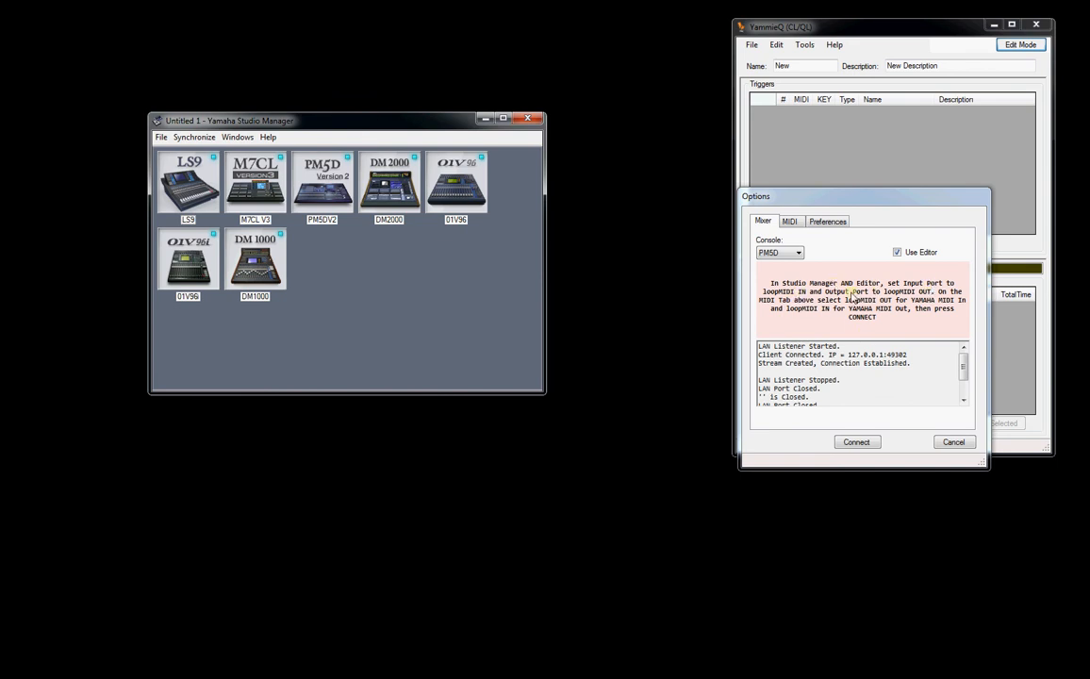
- Check Studio Manager's setup for available MIDI input and output ports, refresh the port list, and cancel the setup
click(157, 138)
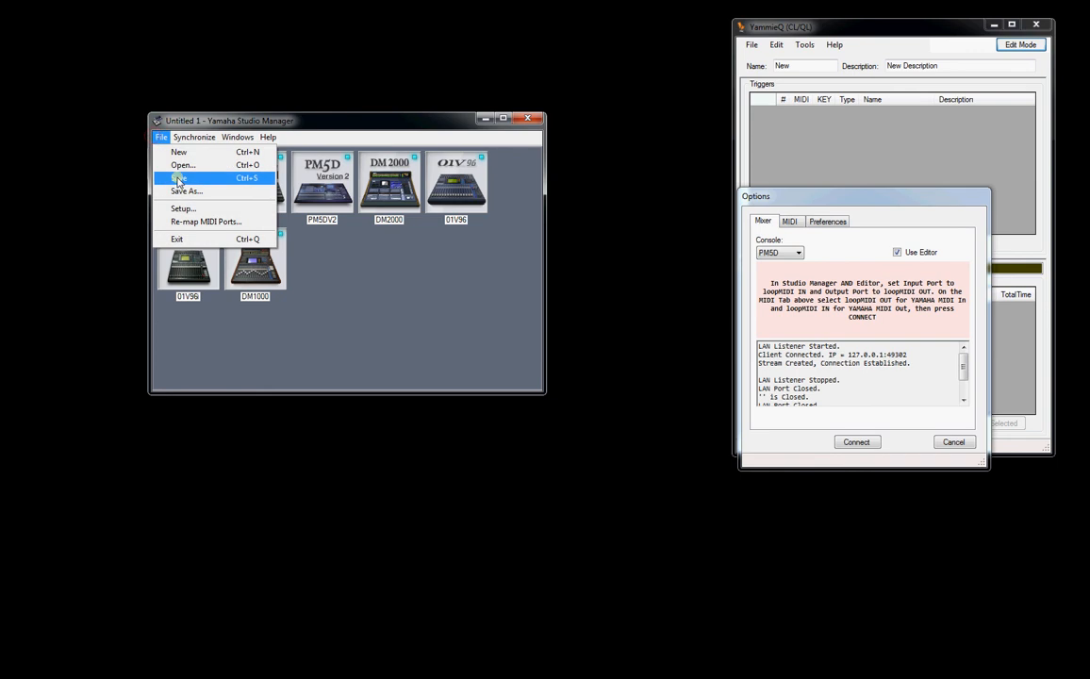
click(183, 209)
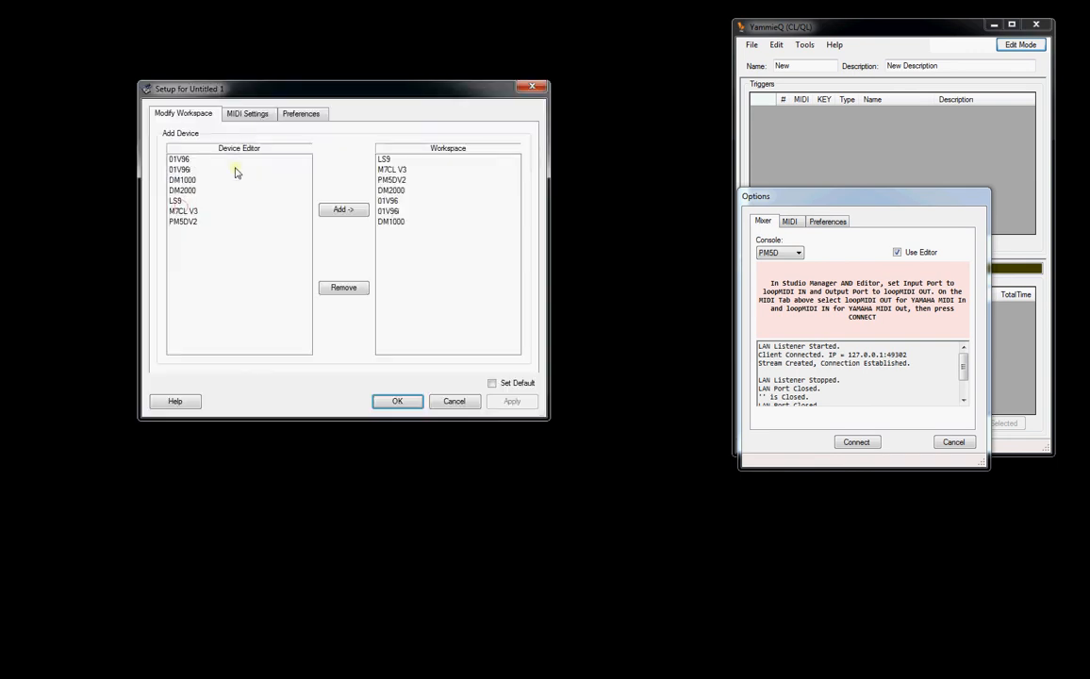
click(249, 113)
click(491, 311)
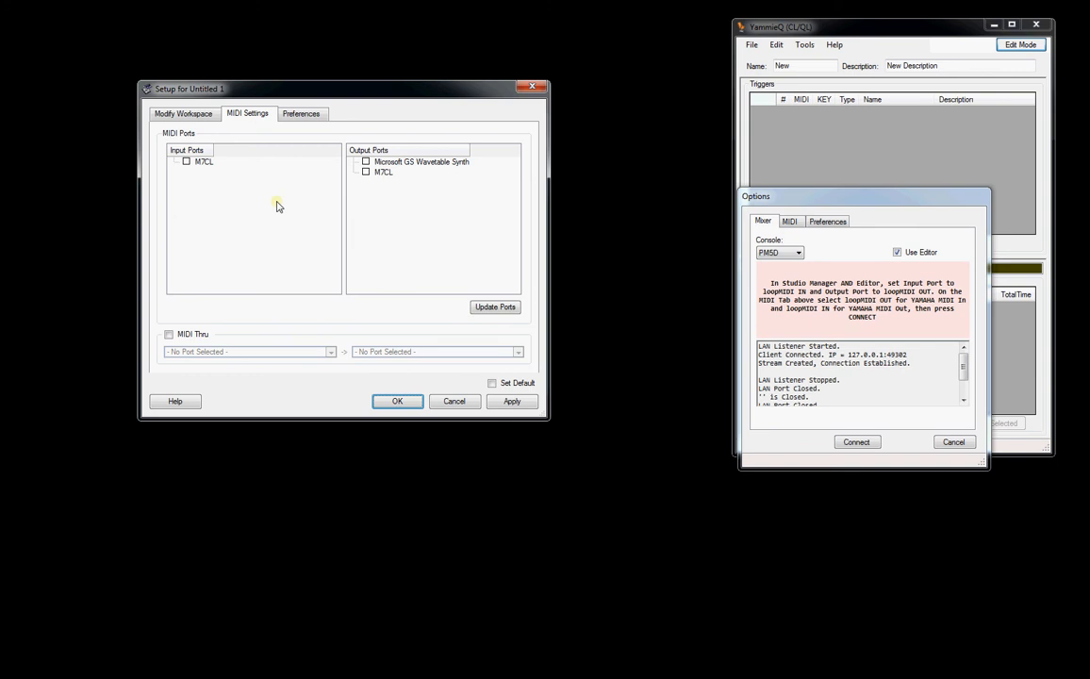
click(470, 403)
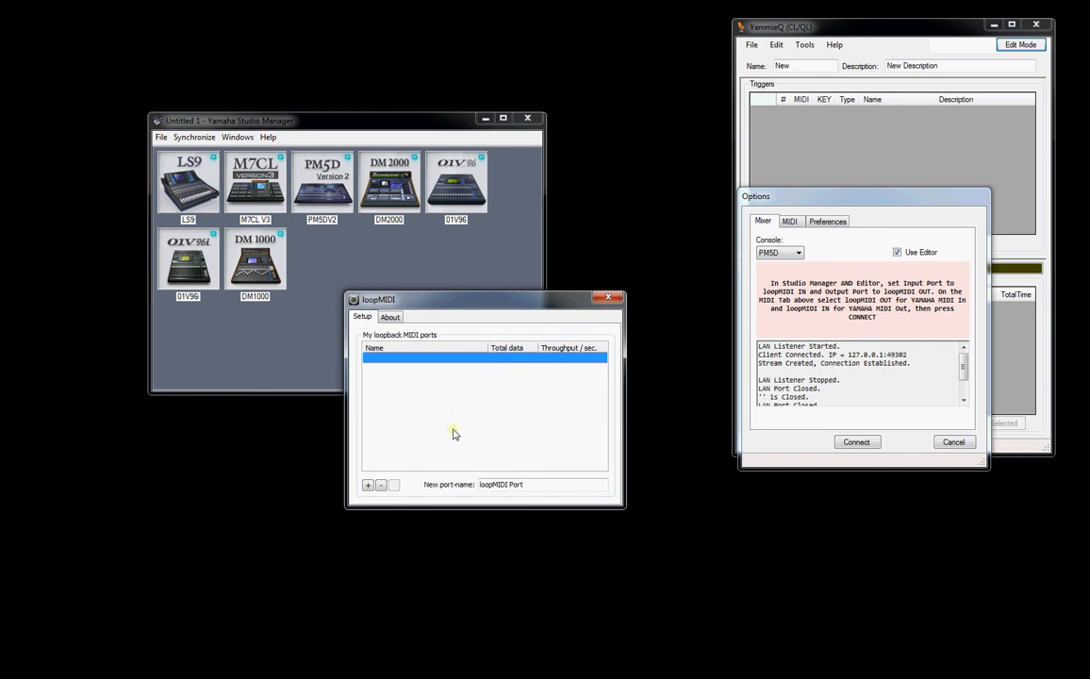
- In loopMIDI, create the ports "loopMIDI IN Port" and "loopMIDI Out Port" and close the window
click(511, 484)
click(367, 484)
click(510, 485)
text(Out)
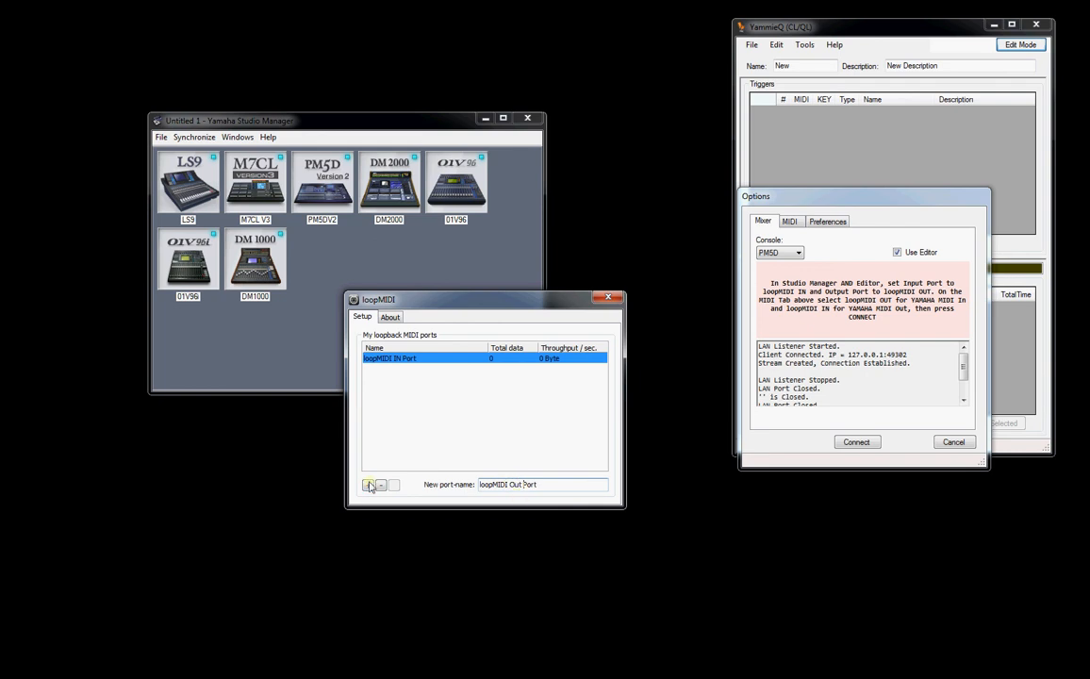
click(367, 484)
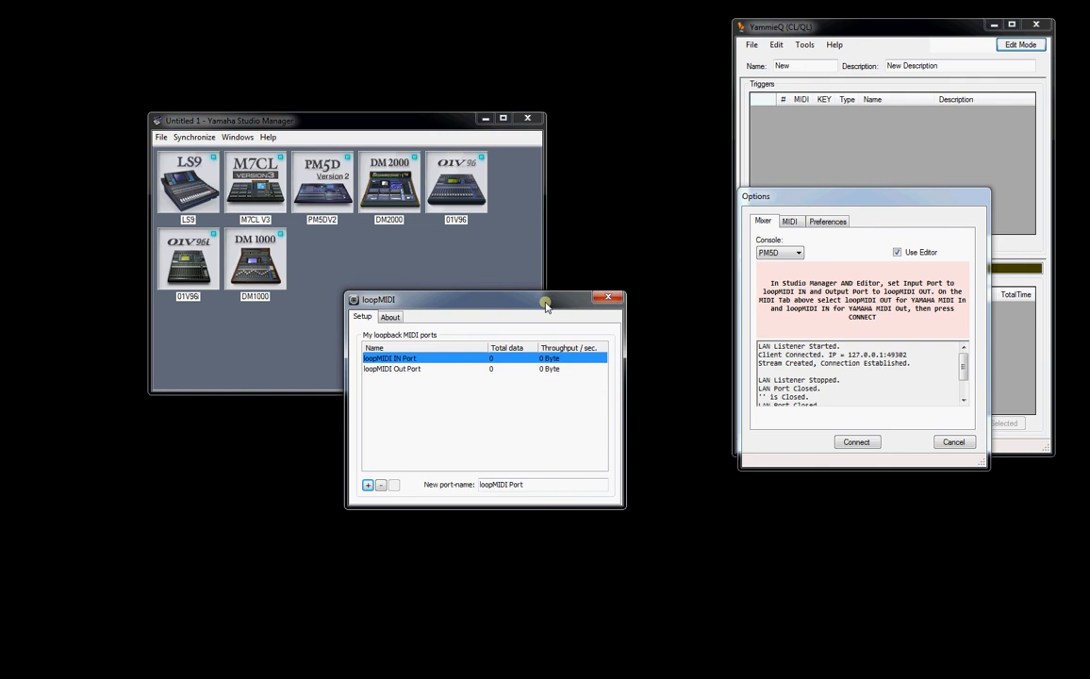
click(609, 300)
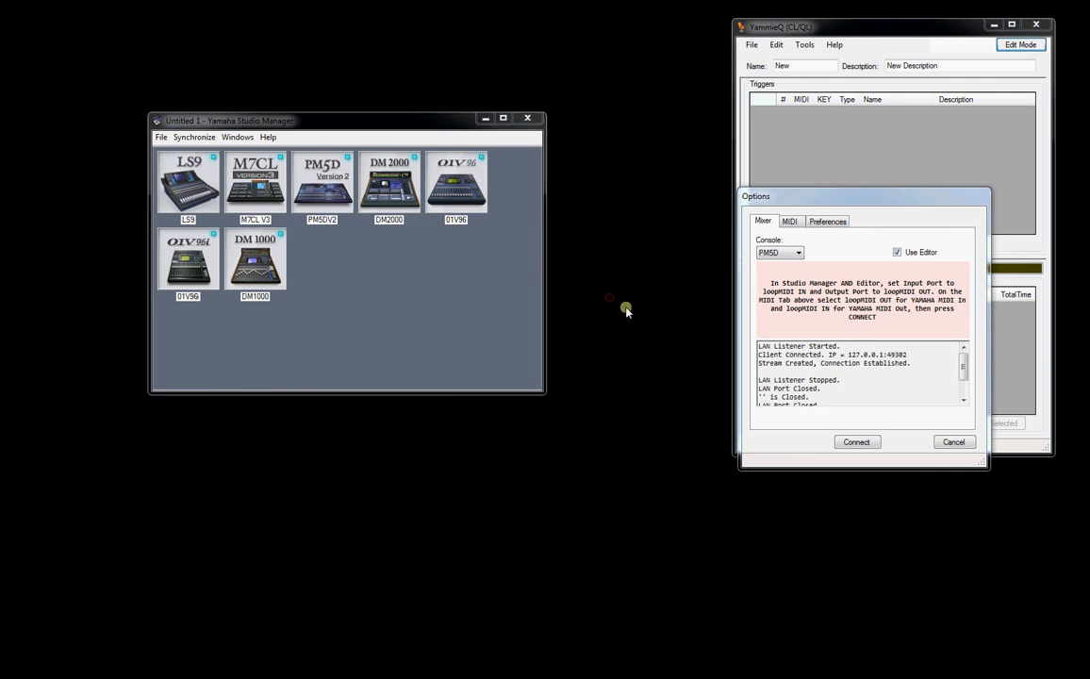
- In Studio Manager's MIDI settings, refresh the ports, enable loopMIDI IN Port as input and loopMIDI Out Port as output, and apply
click(161, 137)
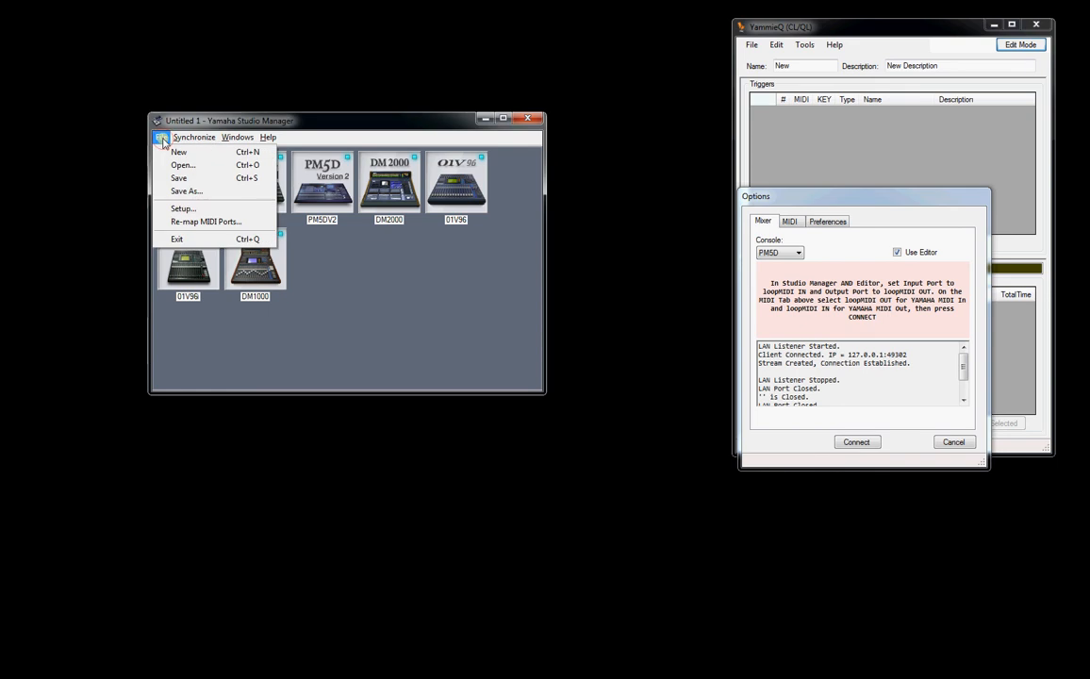
click(201, 208)
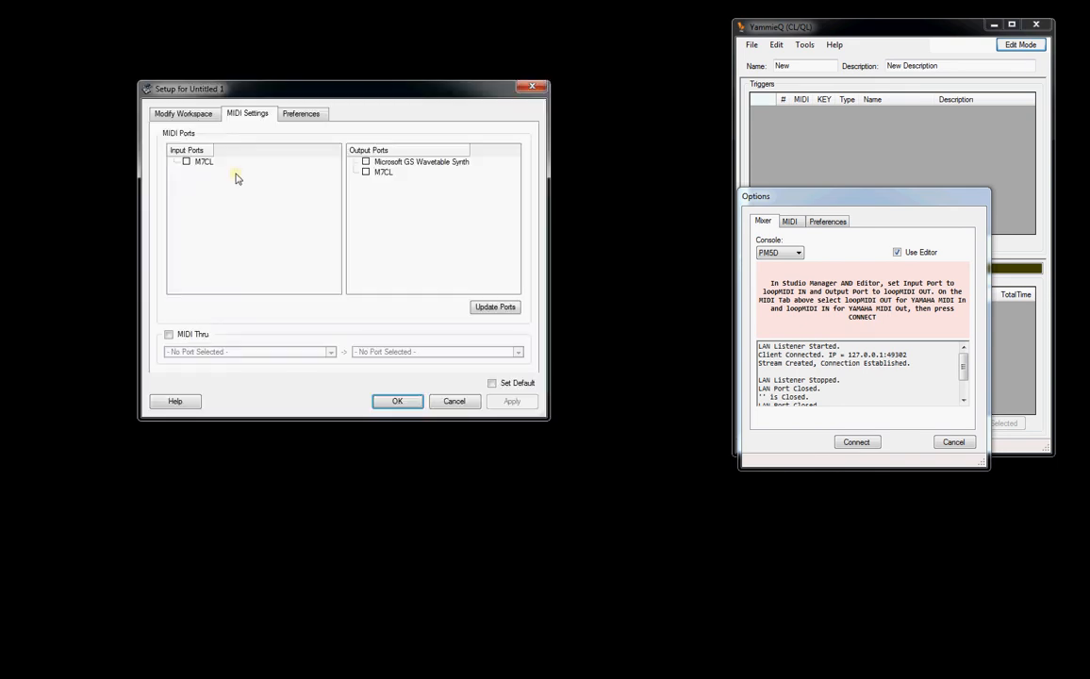
click(503, 308)
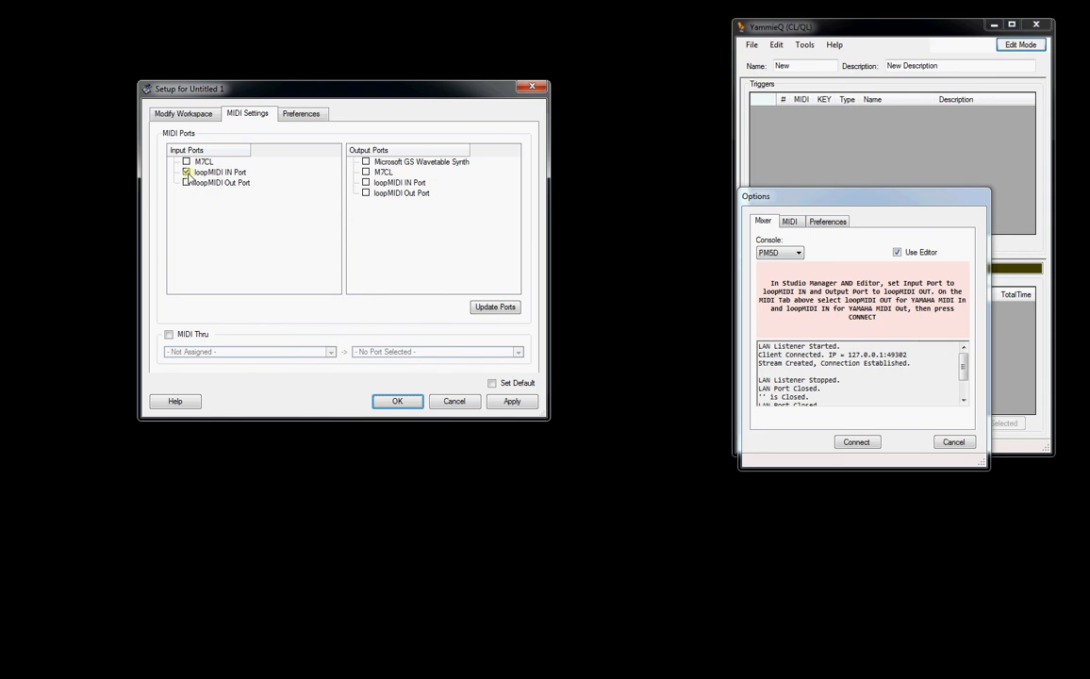
click(365, 193)
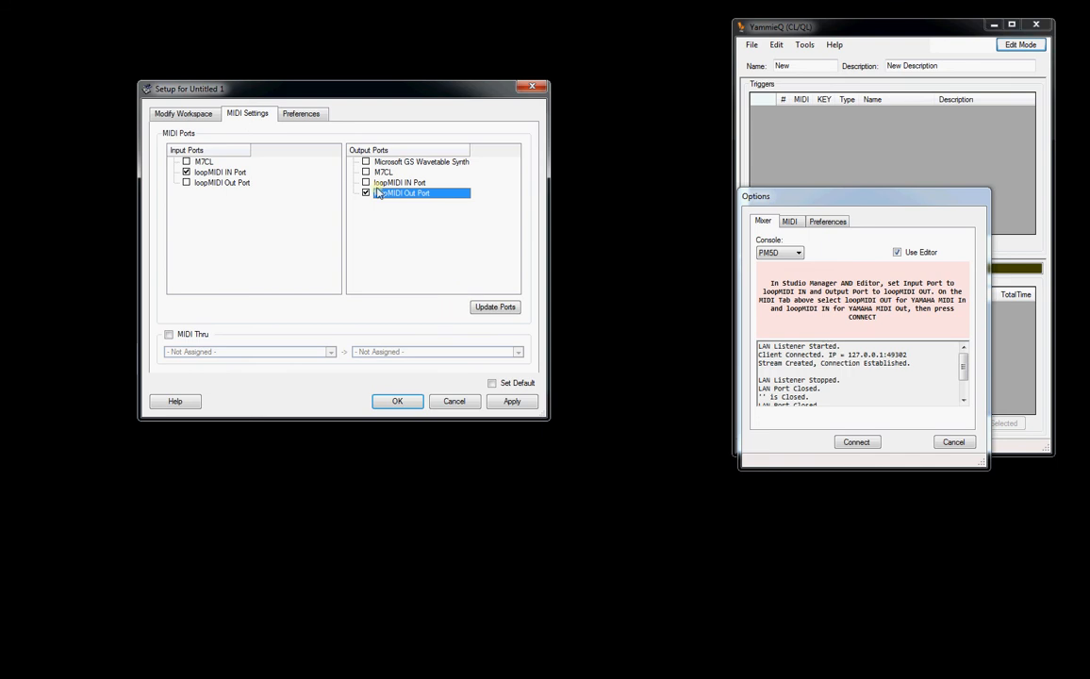
click(506, 402)
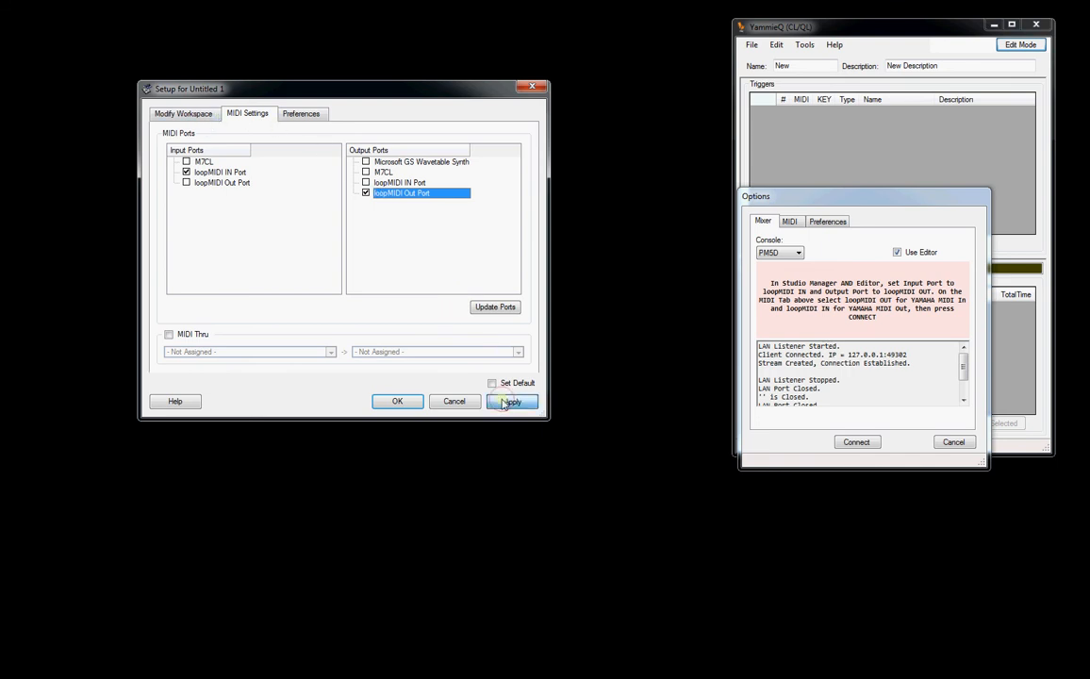
click(397, 401)
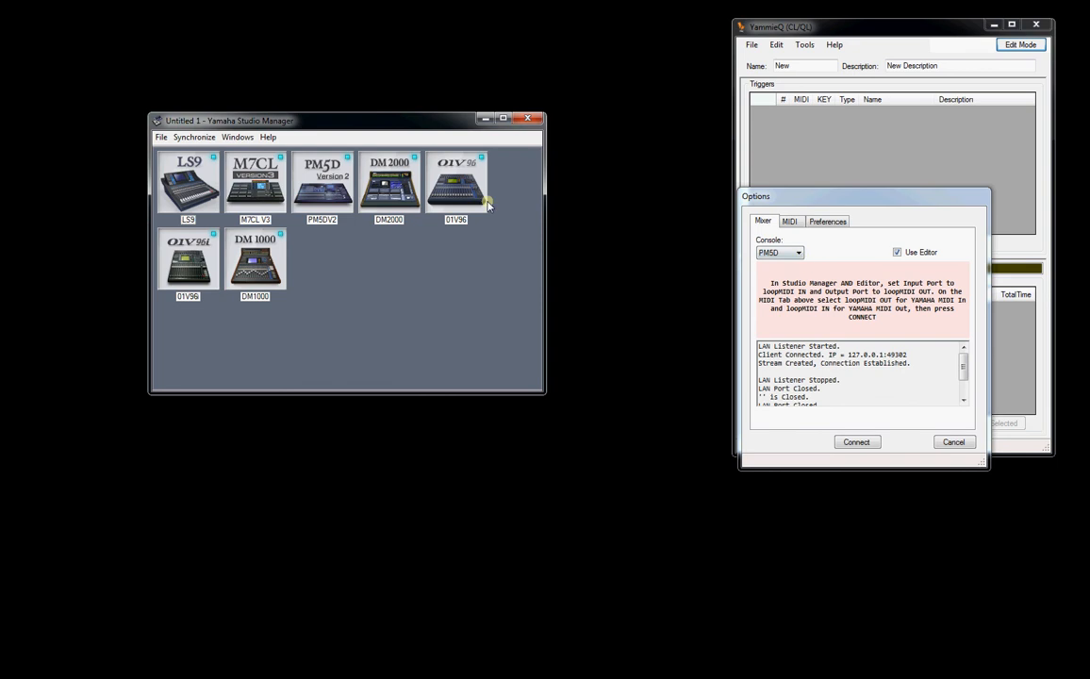
- Open the PM5DV2 editor from Studio Manager and extend its window to show the full channel faders
click(310, 185)
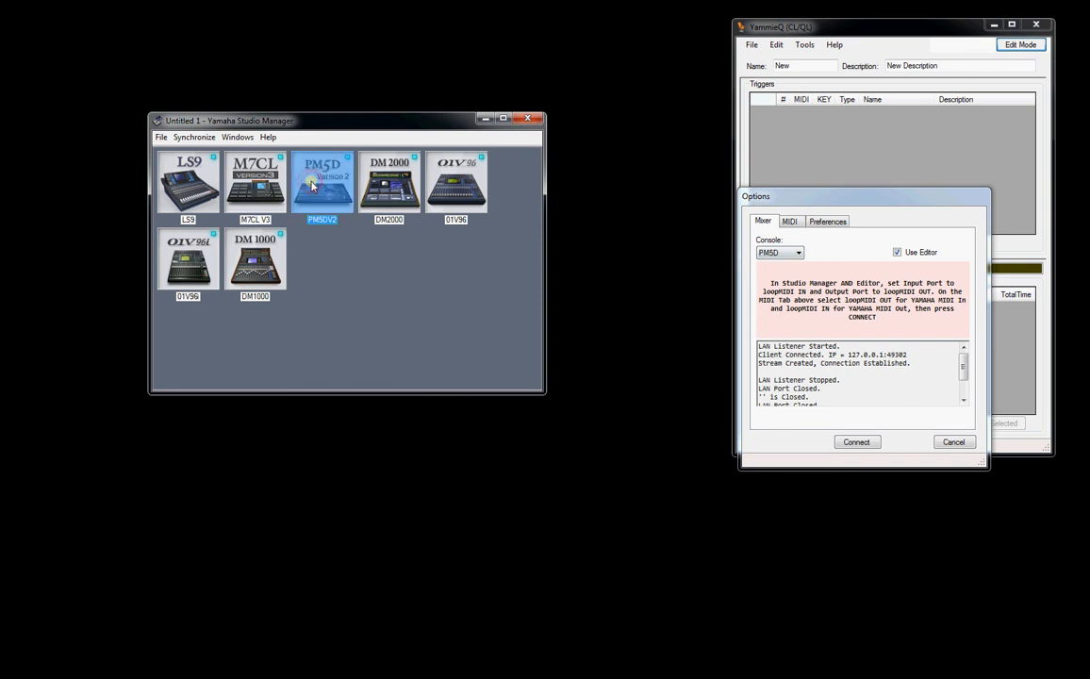
double_click(320, 185)
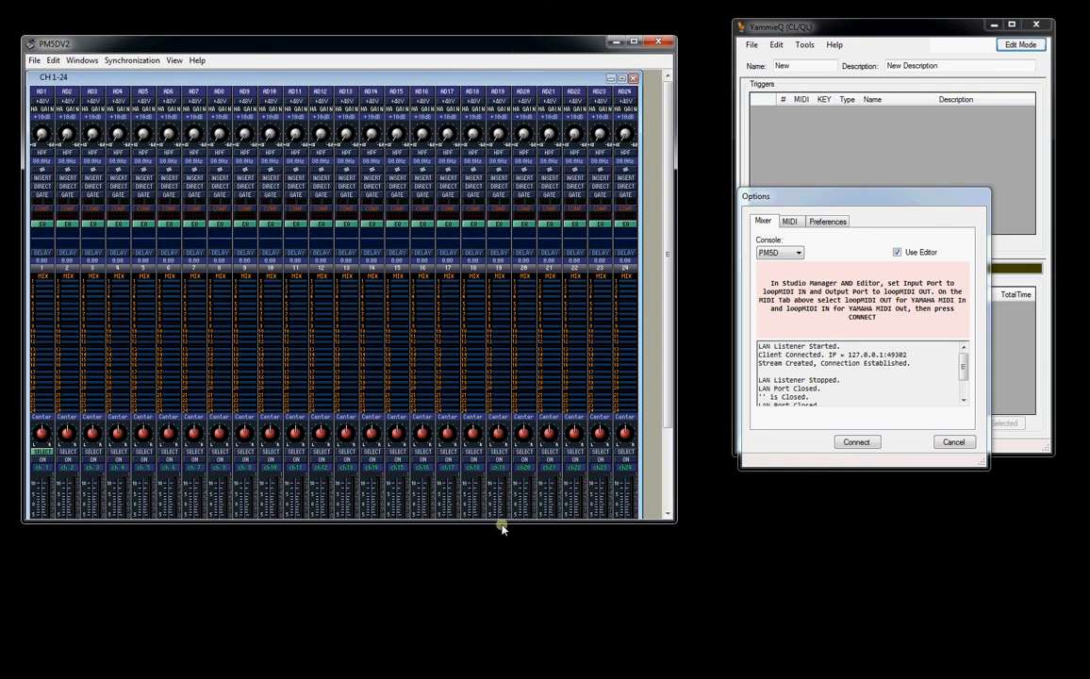
drag(501, 529, 505, 647)
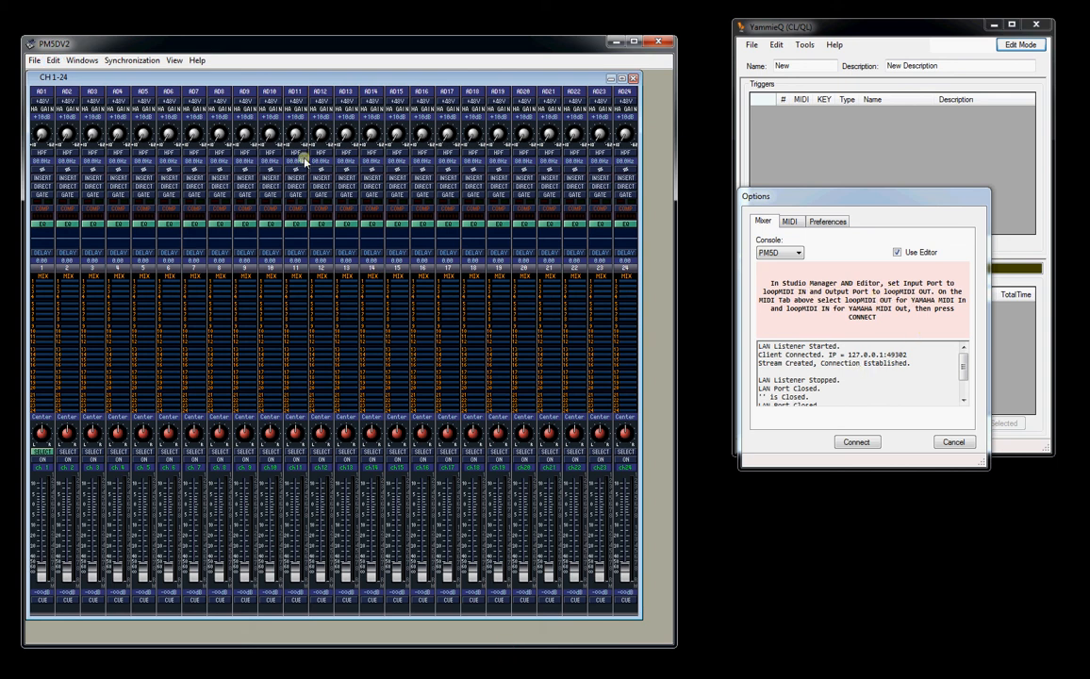
- In the PM5DV2 editor's System Setup, assign loopMIDI Out Port as the output port and accept the setup
click(33, 60)
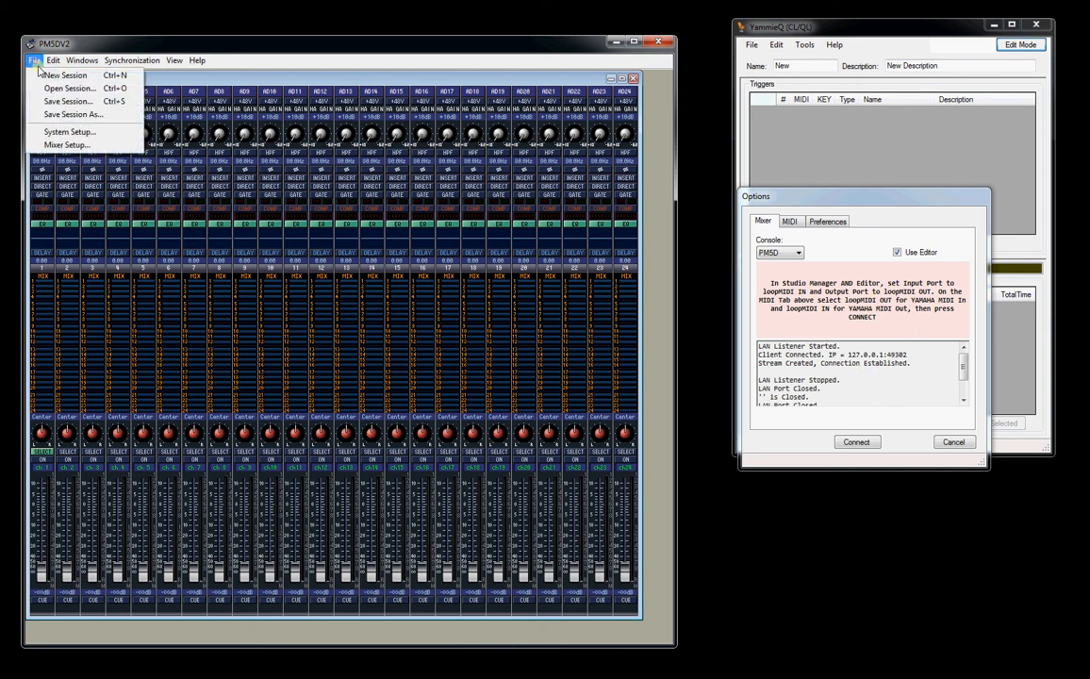
click(58, 131)
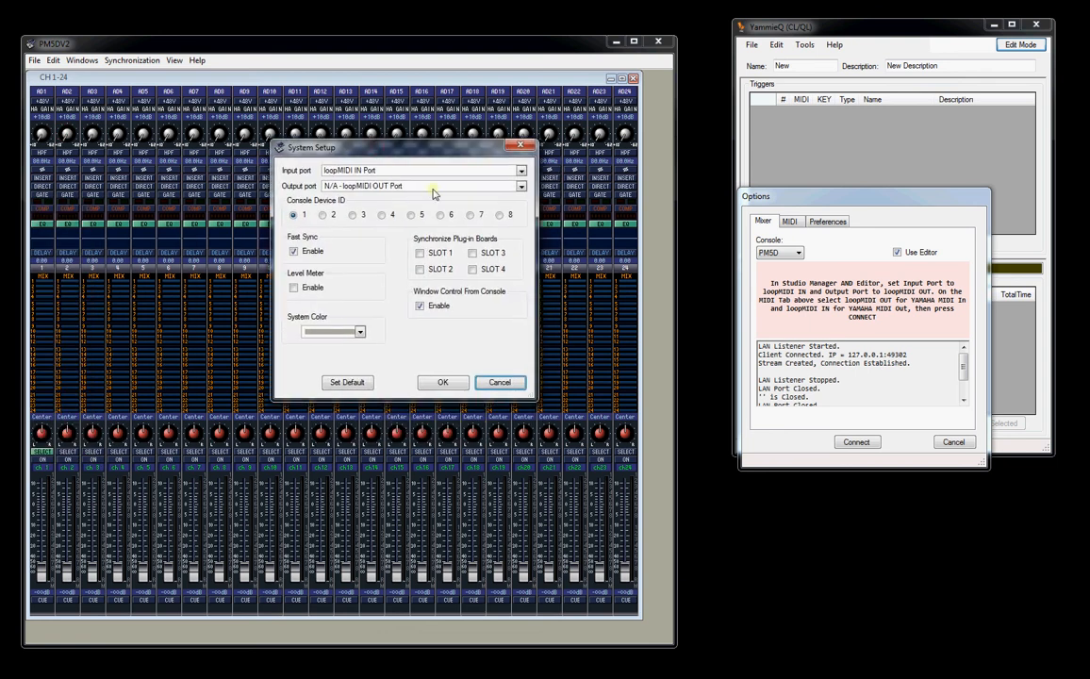
click(519, 187)
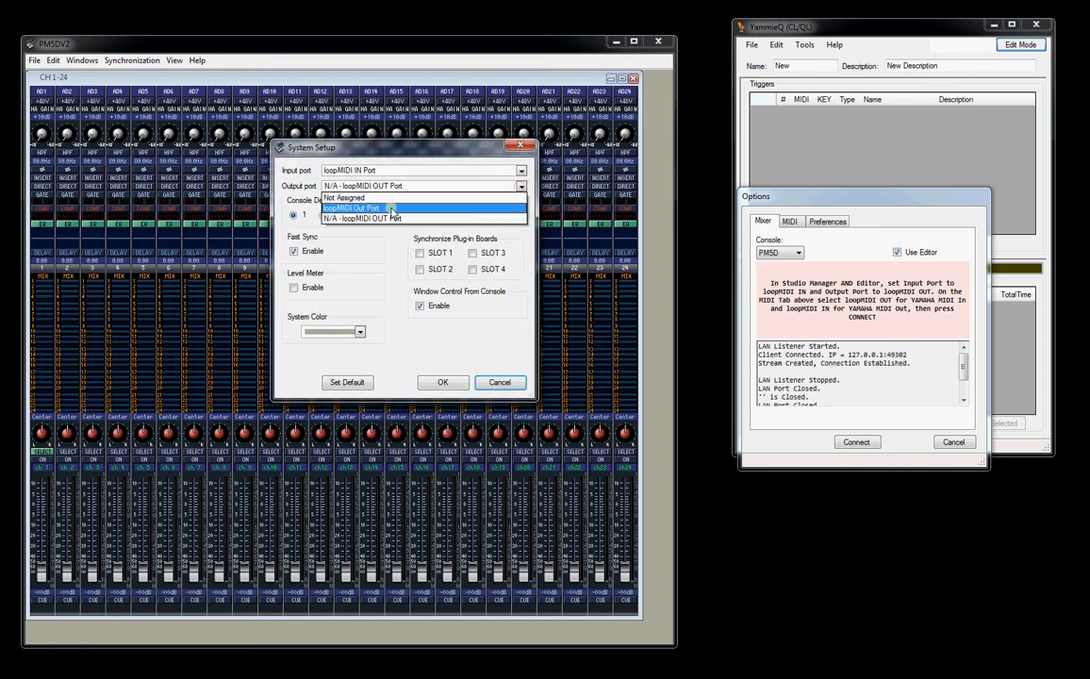
click(350, 207)
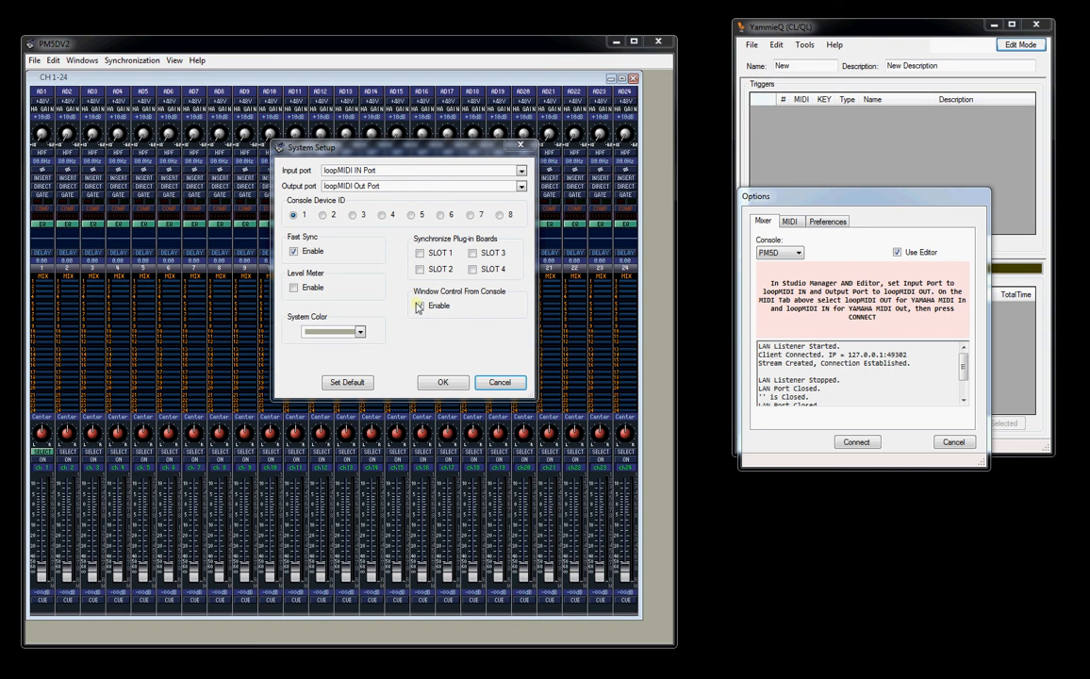
click(442, 385)
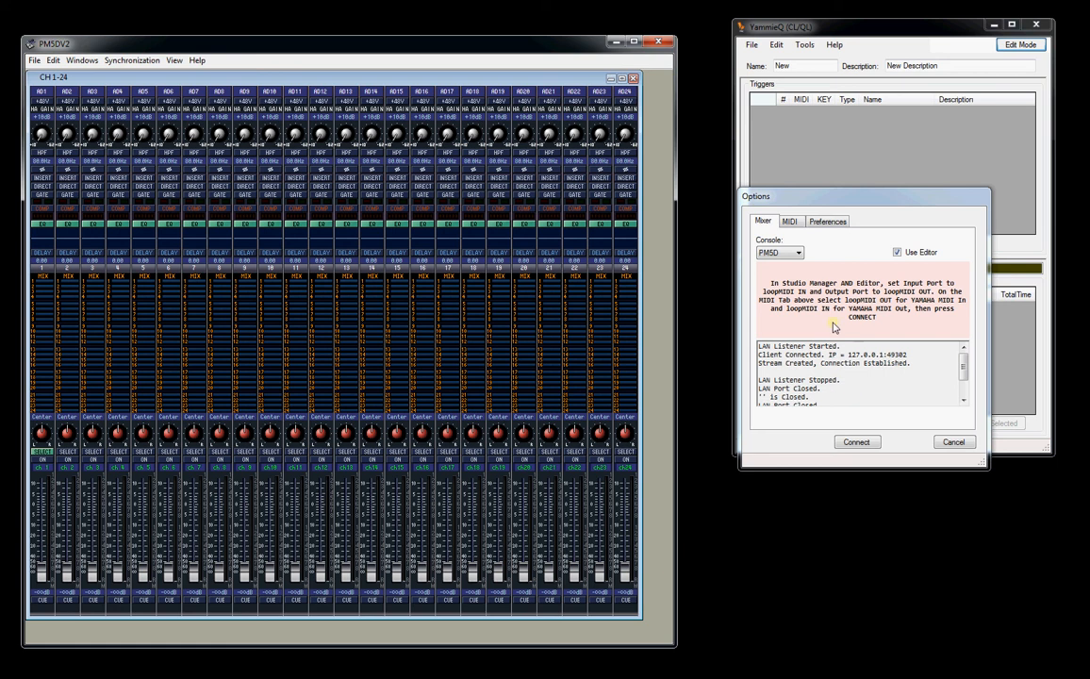
- Try connecting YammieQ, and set its Yamaha MIDI input to loopMIDI Out Port and MIDI output to loopMIDI IN Port
click(856, 443)
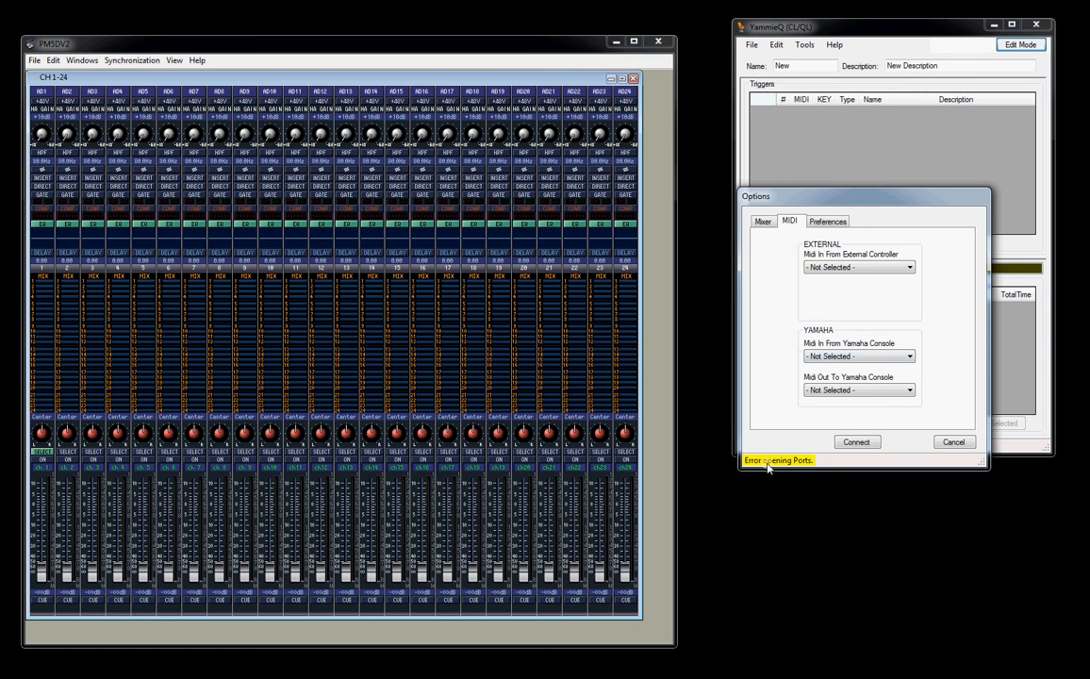
click(850, 357)
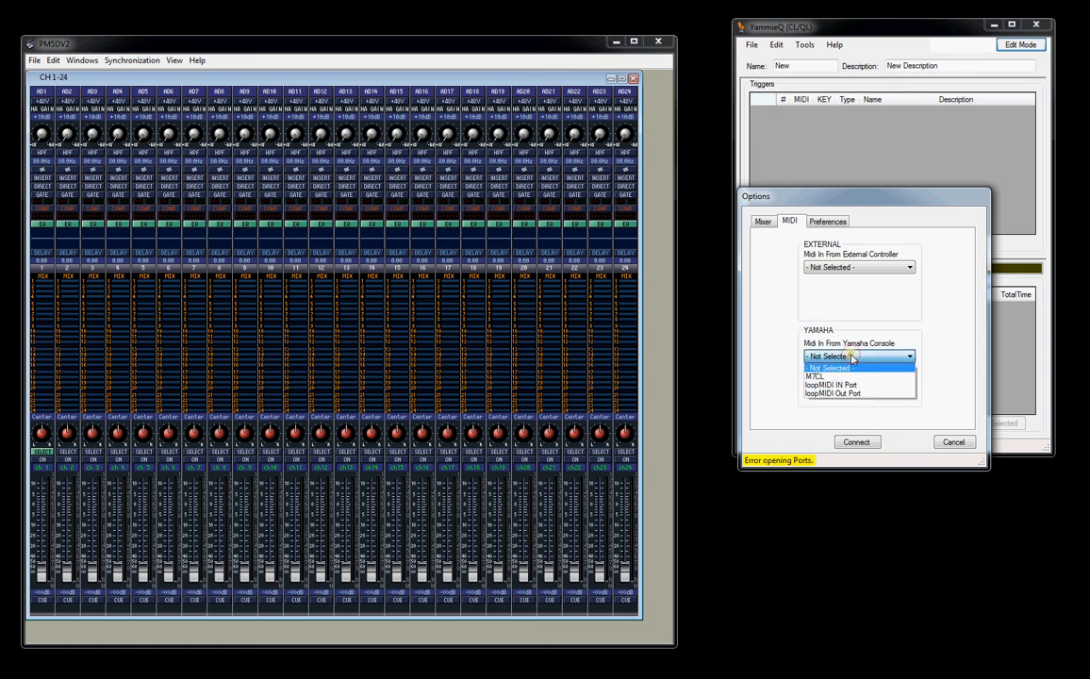
click(837, 393)
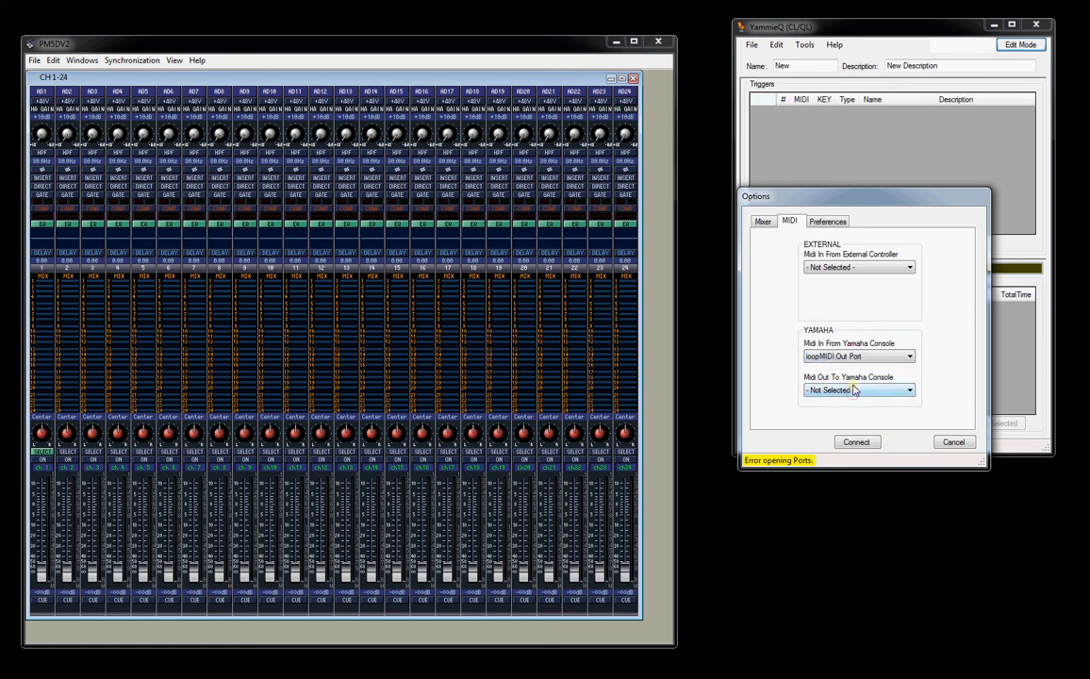
click(854, 390)
click(854, 417)
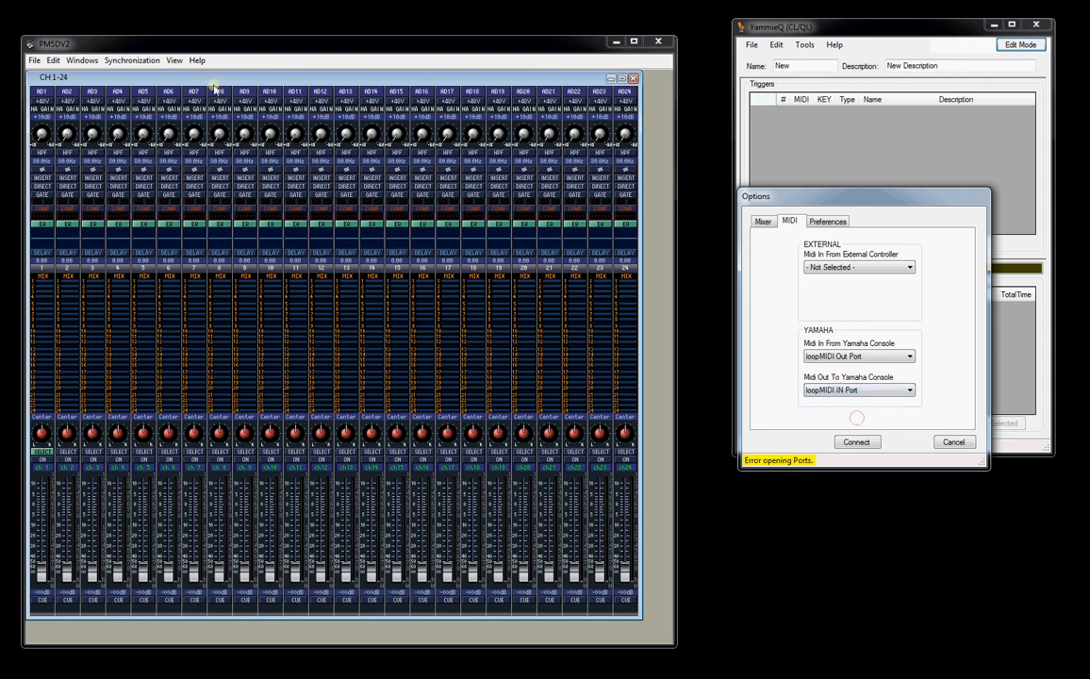
- Recheck the PM5DV2 editor's input and output ports in System Setup, and connect YammieQ to the PM5D editor, accepting the options
click(34, 61)
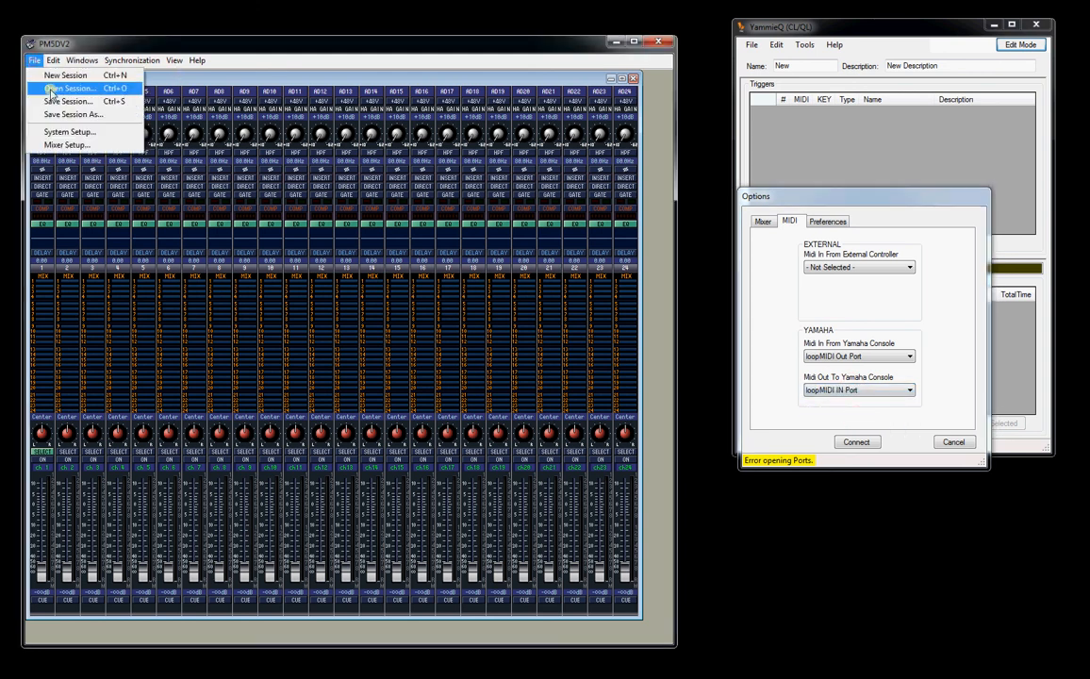
click(69, 132)
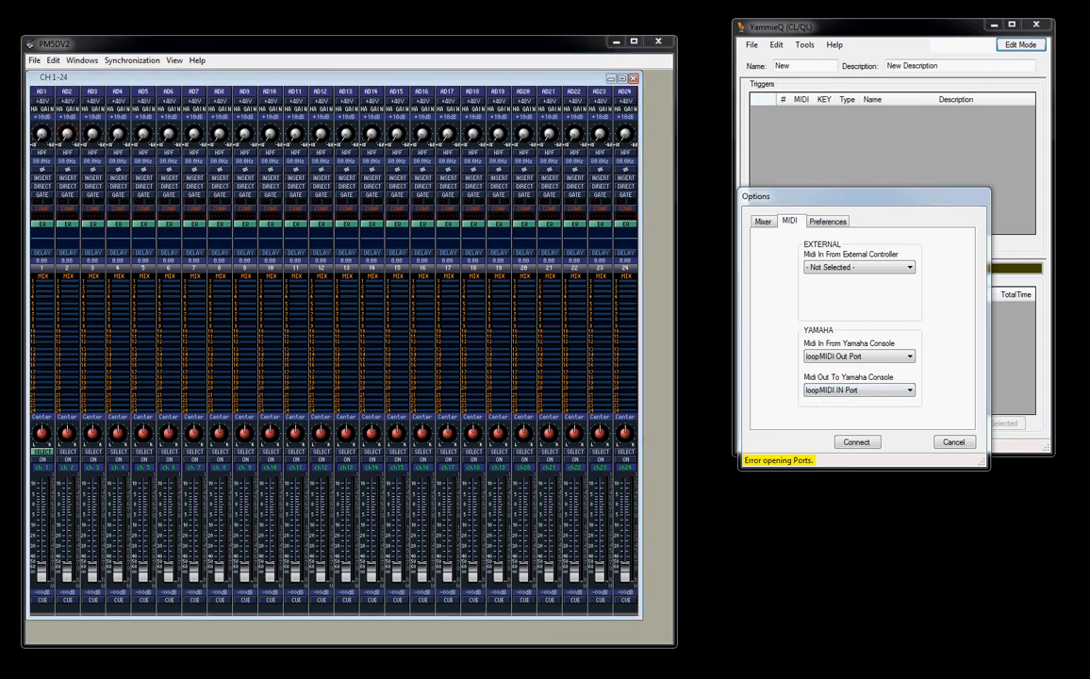
drag(176, 185, 344, 173)
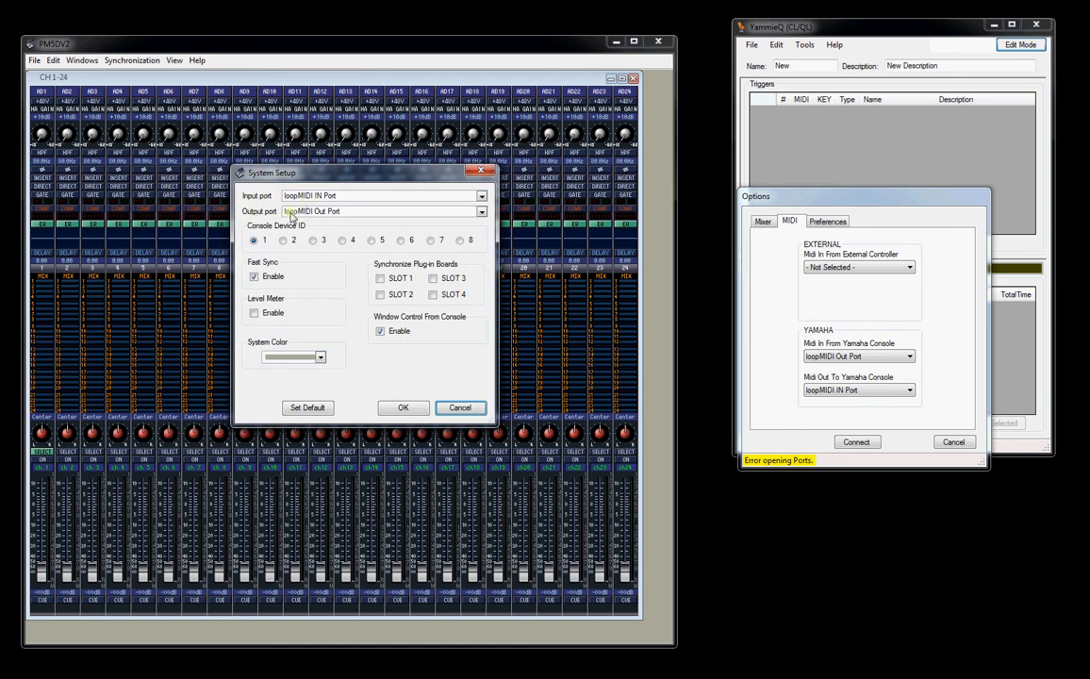
click(404, 407)
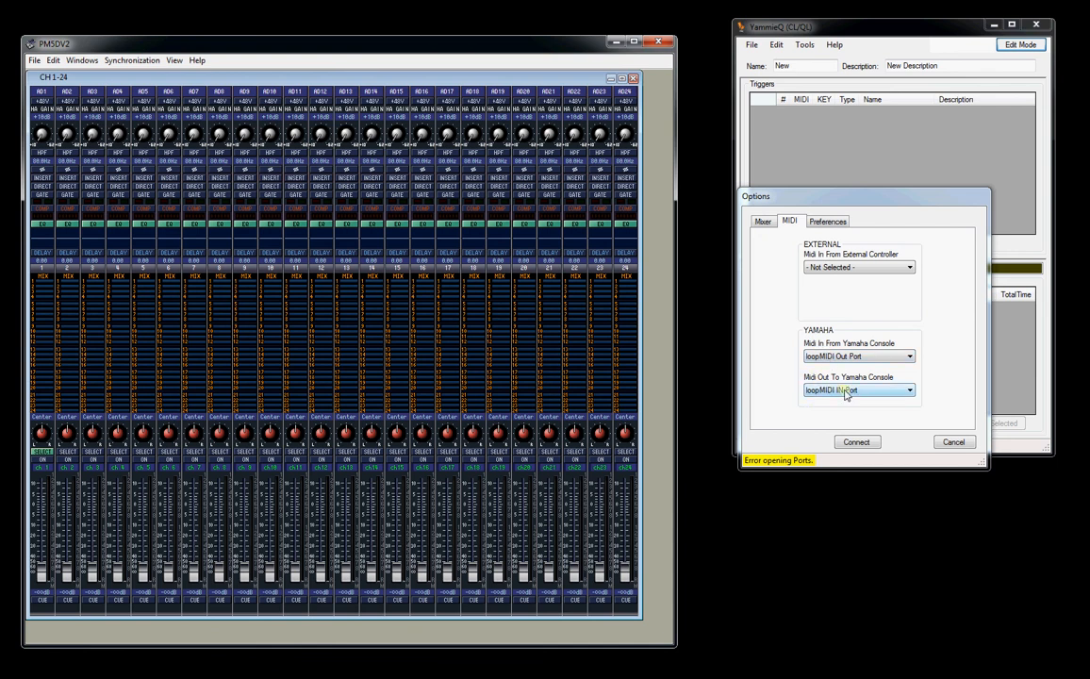
click(860, 443)
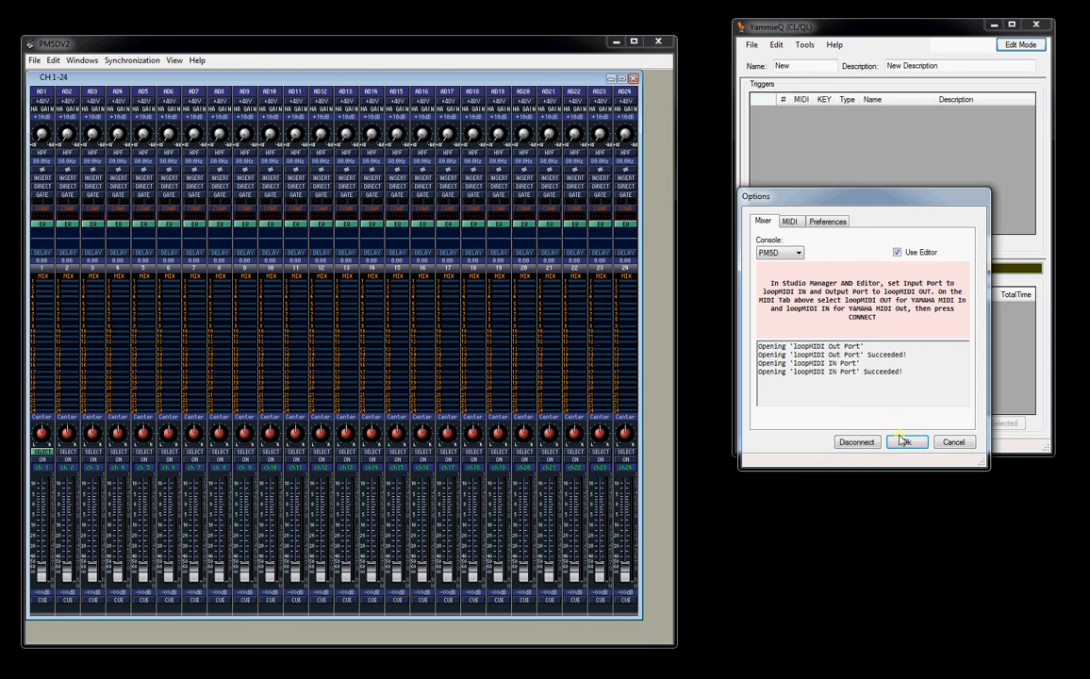
click(905, 442)
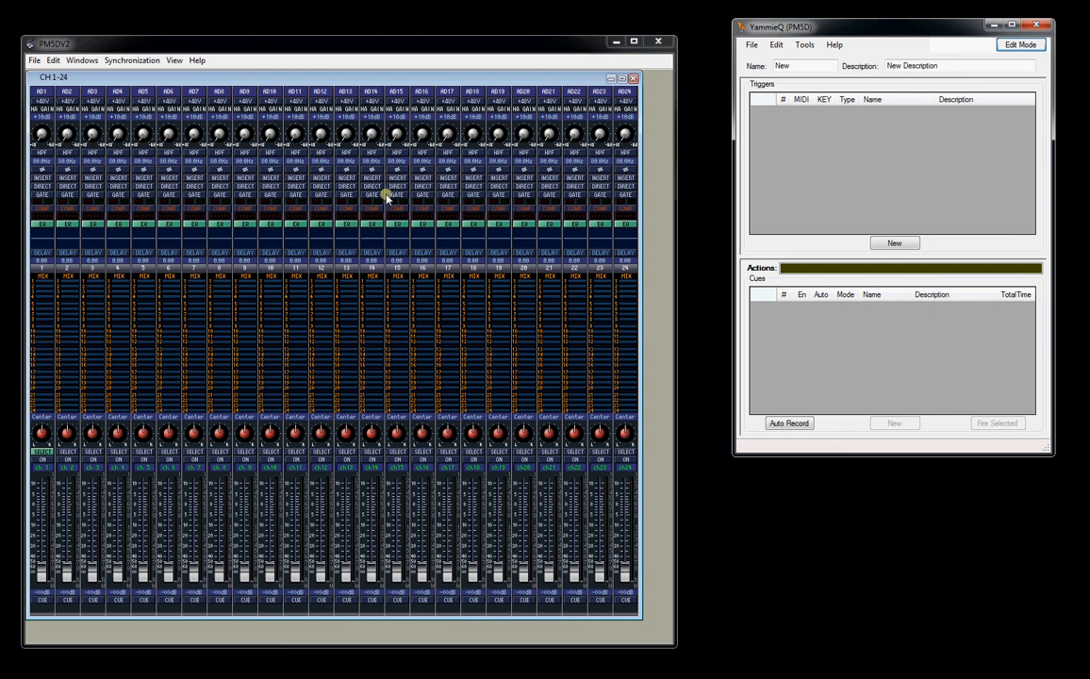
- Open YammieQ's MIDI Data monitor, move the PM5D channel 1 fader to check incoming Yamaha messages, and close the monitor
click(804, 44)
click(824, 74)
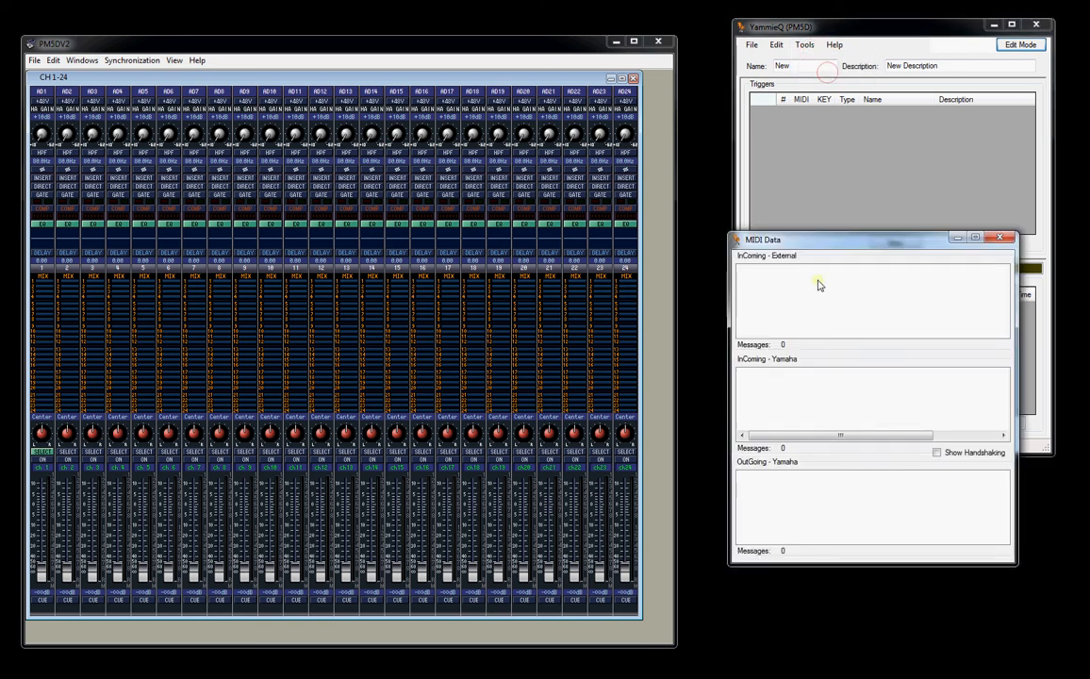
mouse_move(43, 571)
mouse_down()
mouse_move(39, 509)
mouse_move(42, 571)
mouse_up()
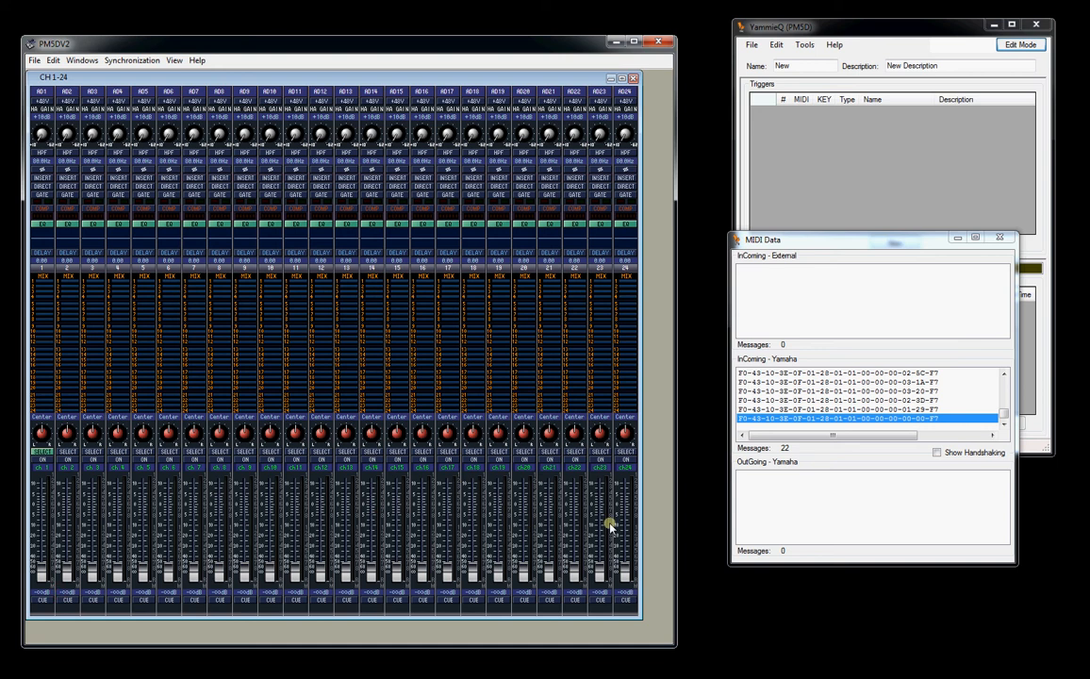
click(999, 237)
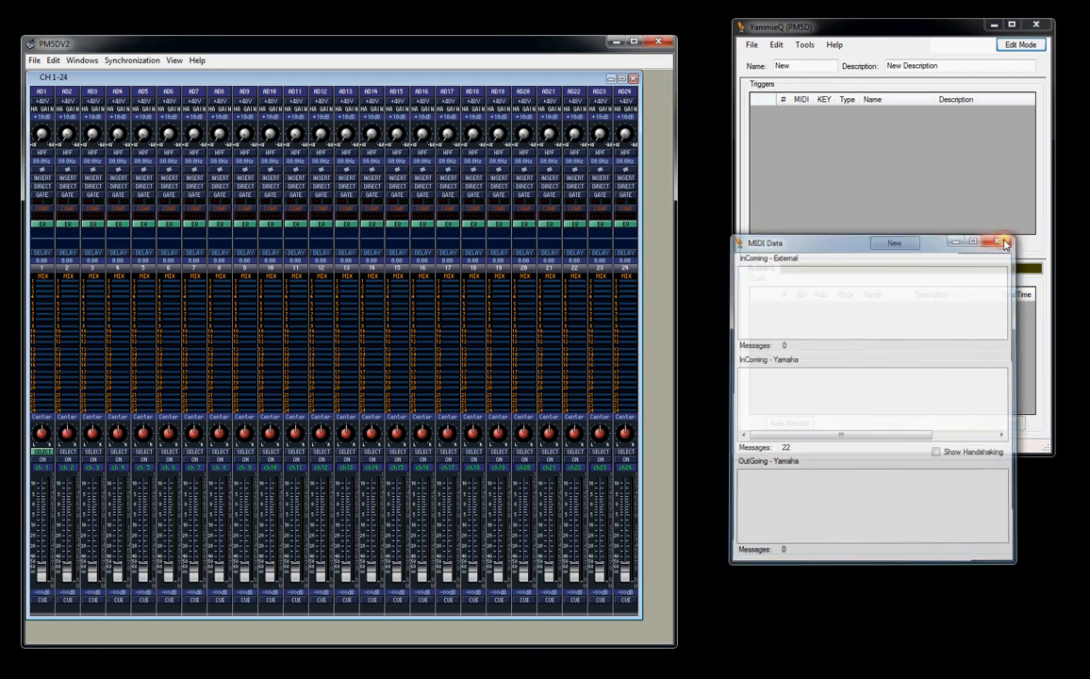
- Close the PM5DV2 editor, disconnect YammieQ in its options, and change the console to LS9, keeping Studio Manager unobstructed
click(659, 44)
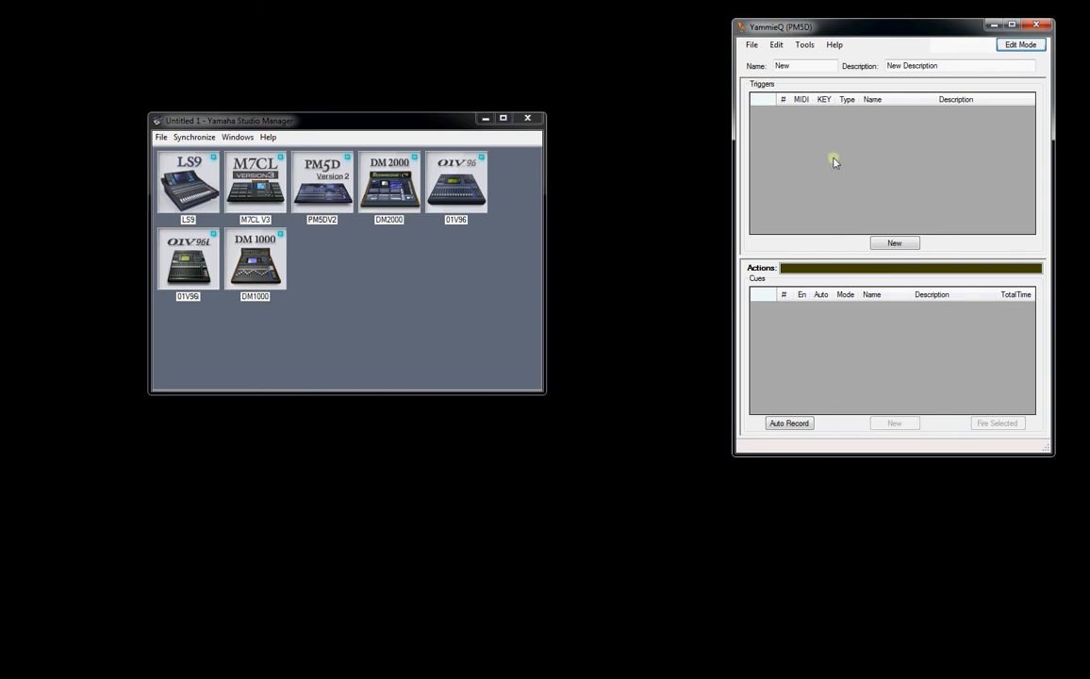
click(805, 45)
click(816, 74)
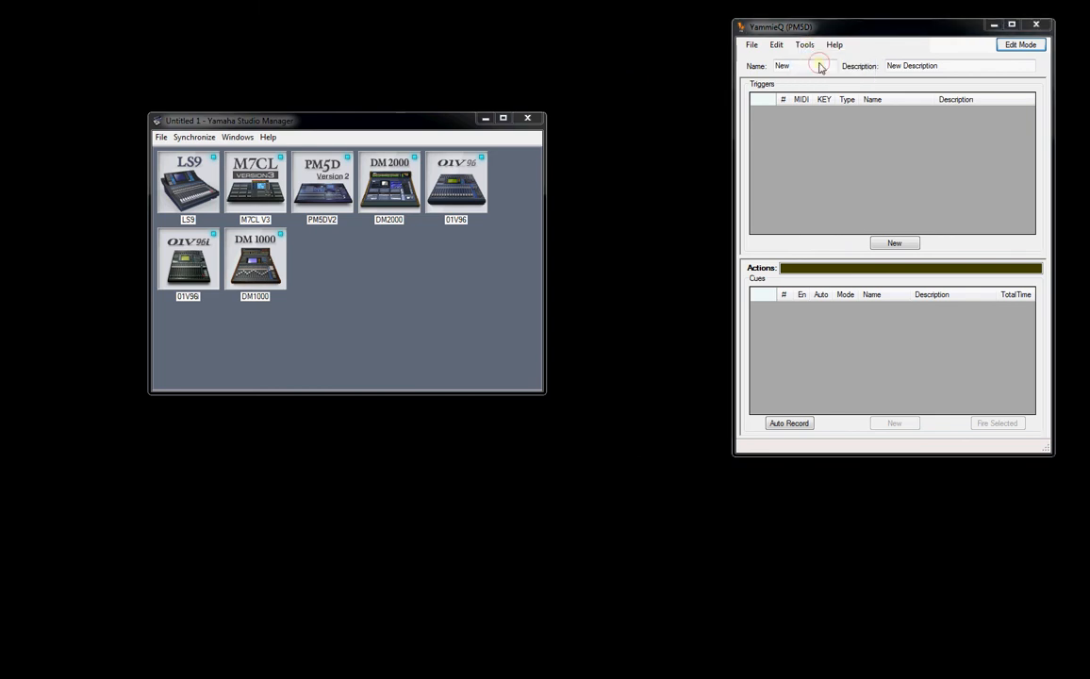
click(546, 450)
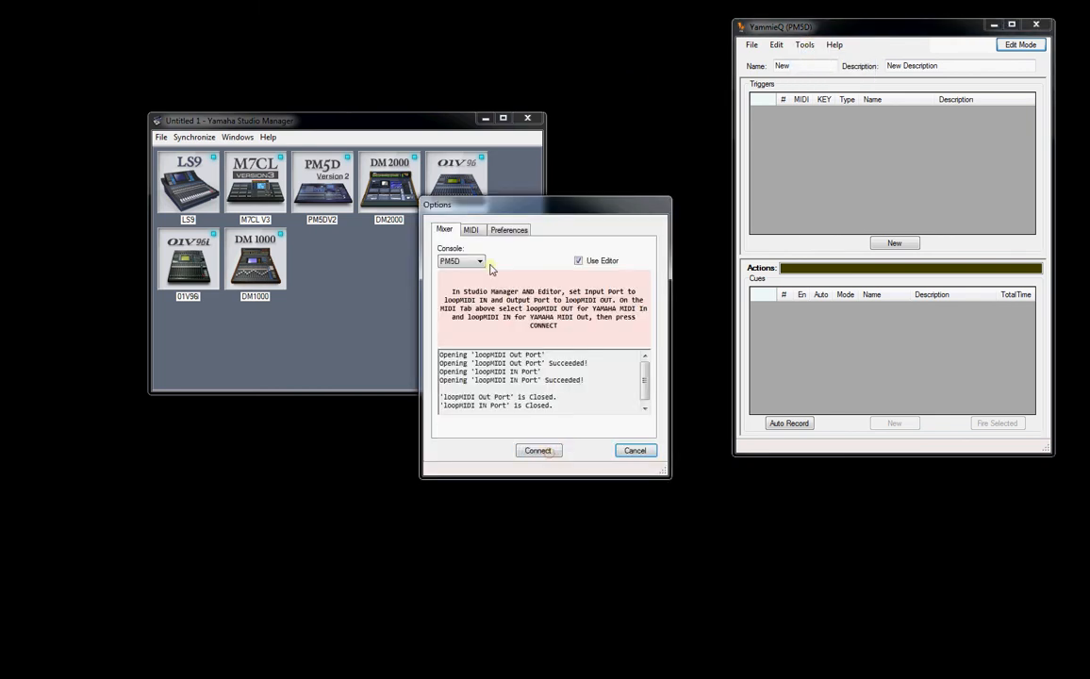
click(480, 261)
click(454, 276)
drag(530, 206, 898, 170)
- Open the LS9 editor from Studio Manager and assign loopMIDI Out Port as its output port in System Setup
click(198, 175)
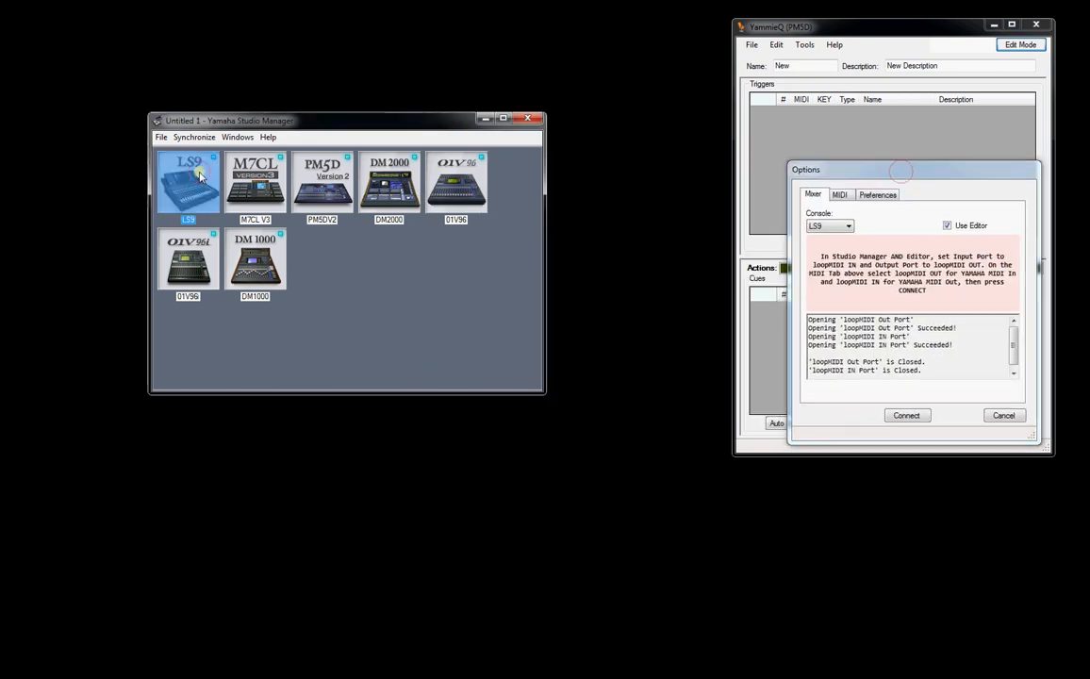
double_click(200, 177)
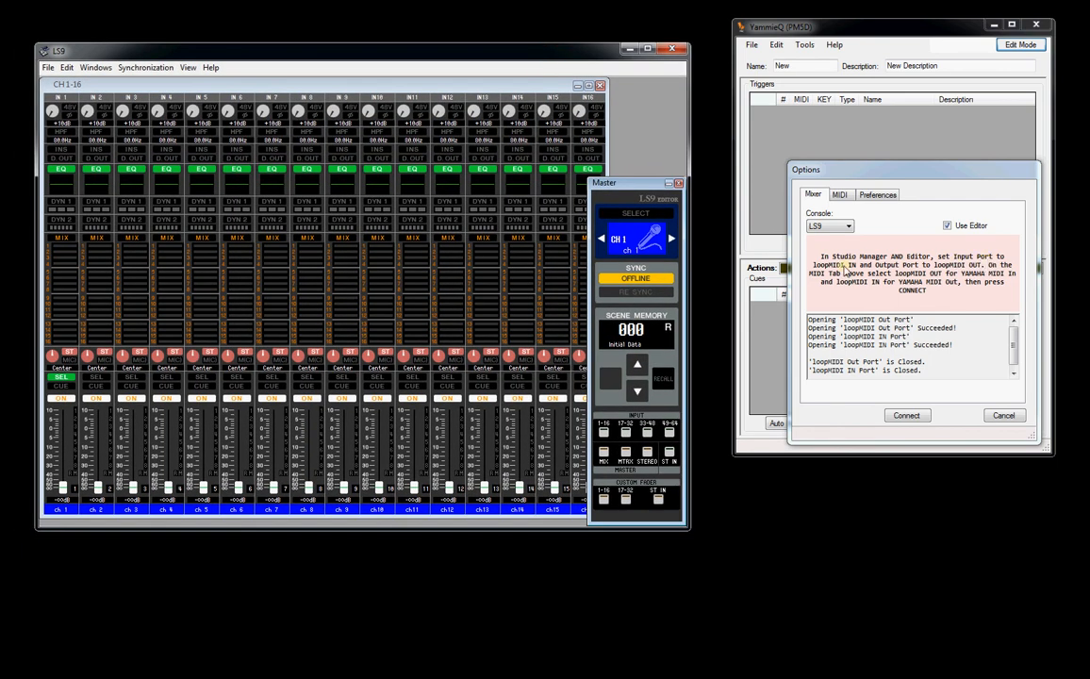
click(47, 66)
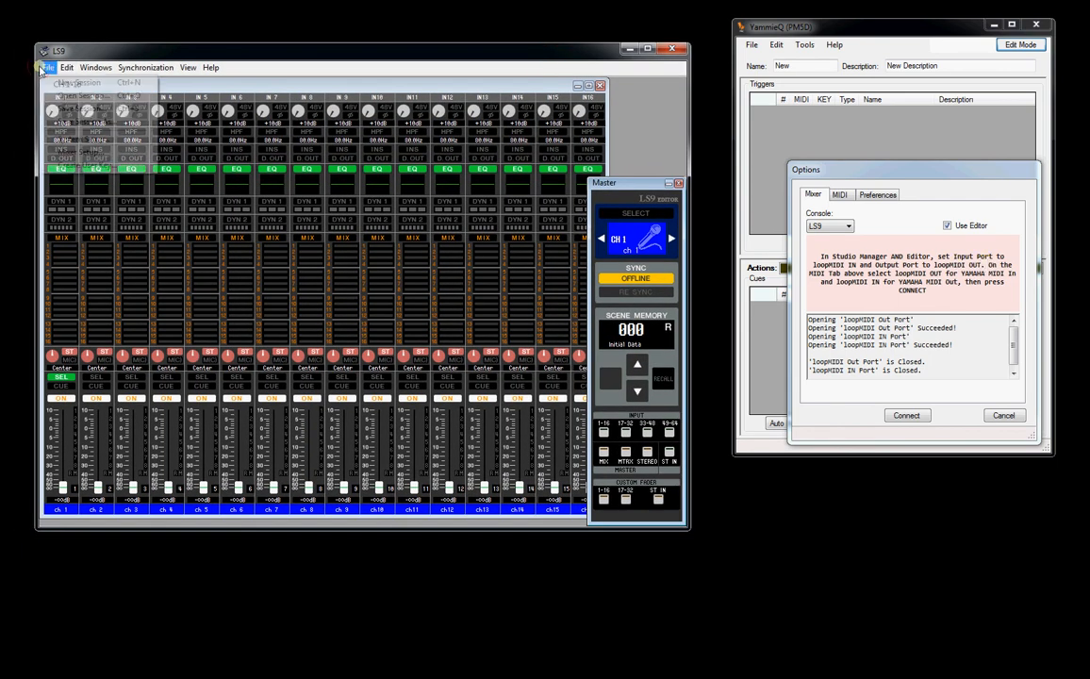
click(67, 140)
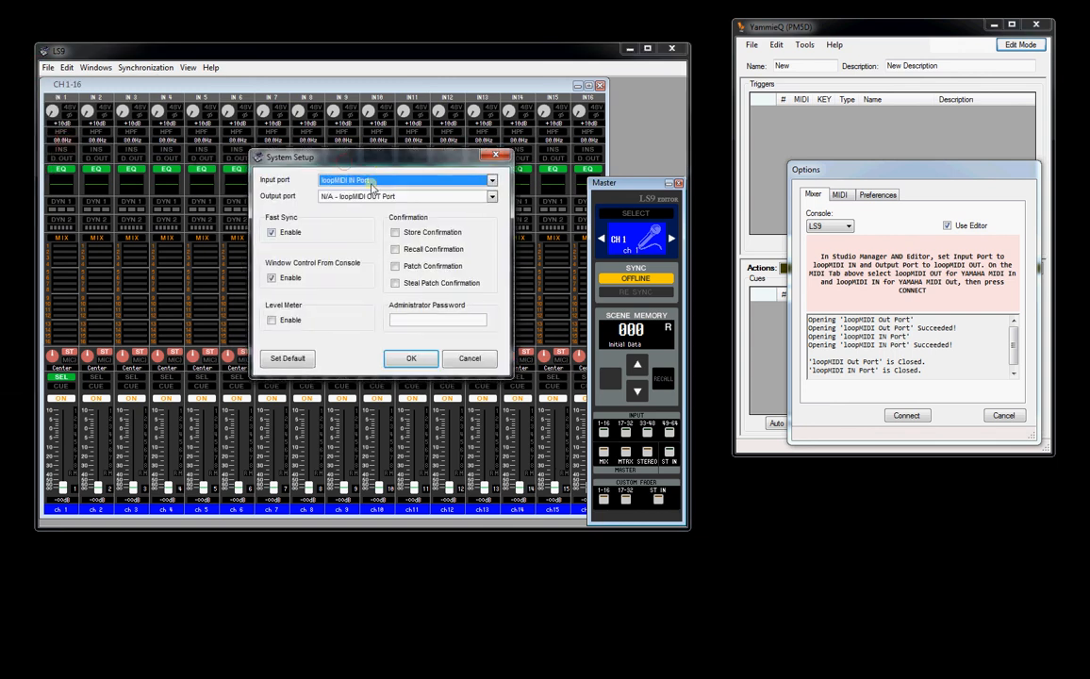
click(492, 197)
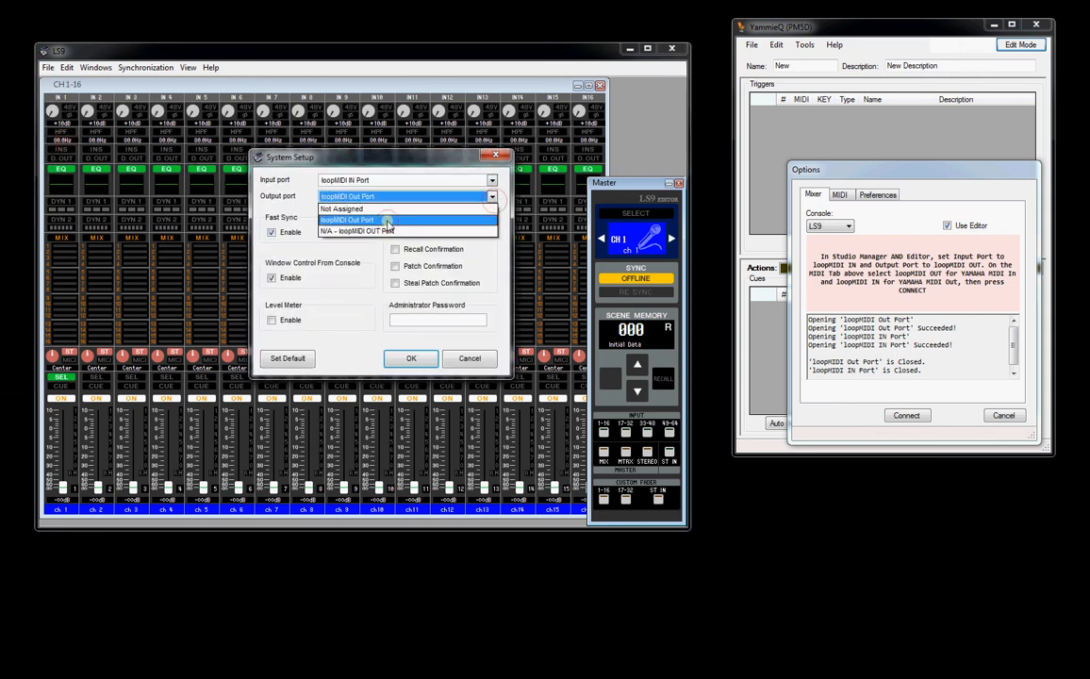
click(351, 219)
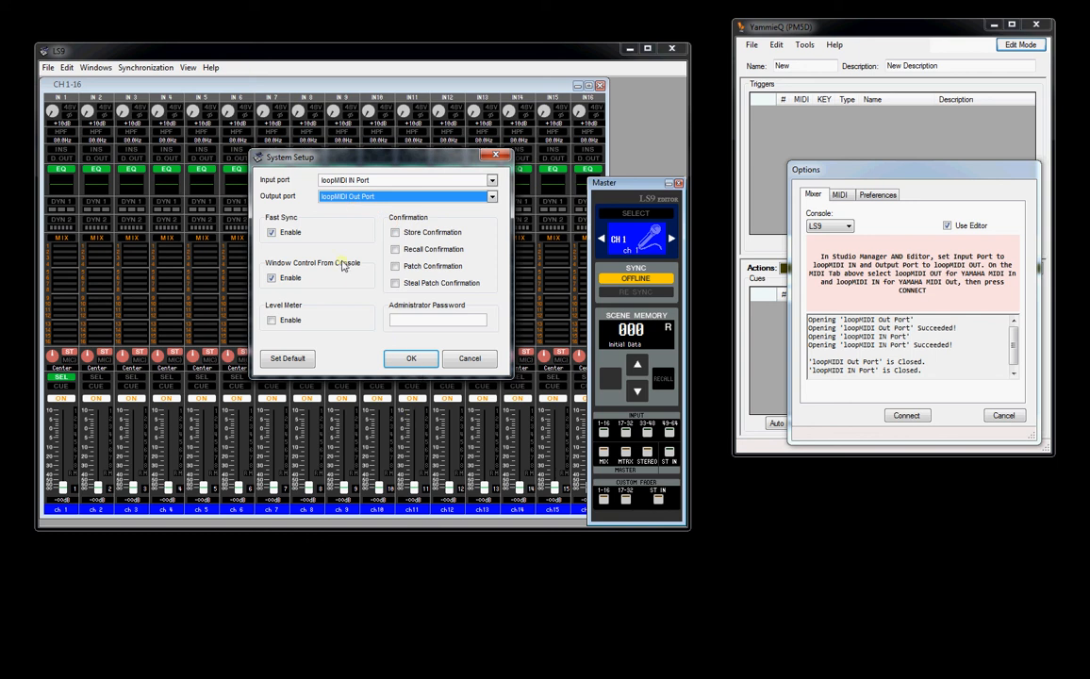
click(412, 359)
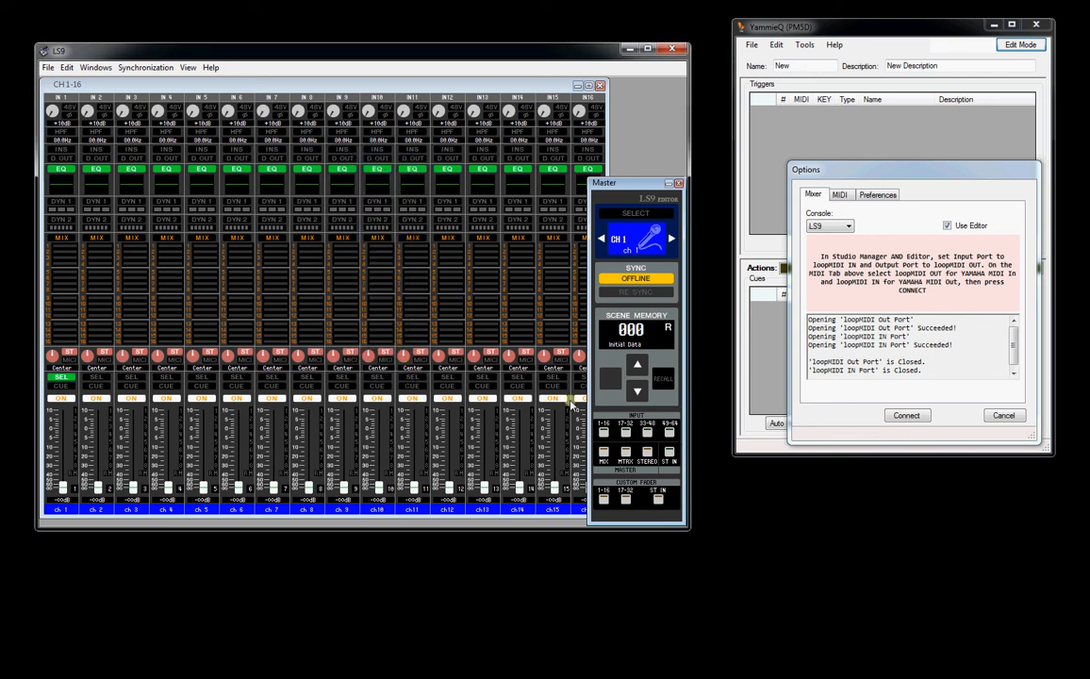
- Connect YammieQ to the LS9 editor, accept the options, and switch the editor's synchronization to online
click(905, 416)
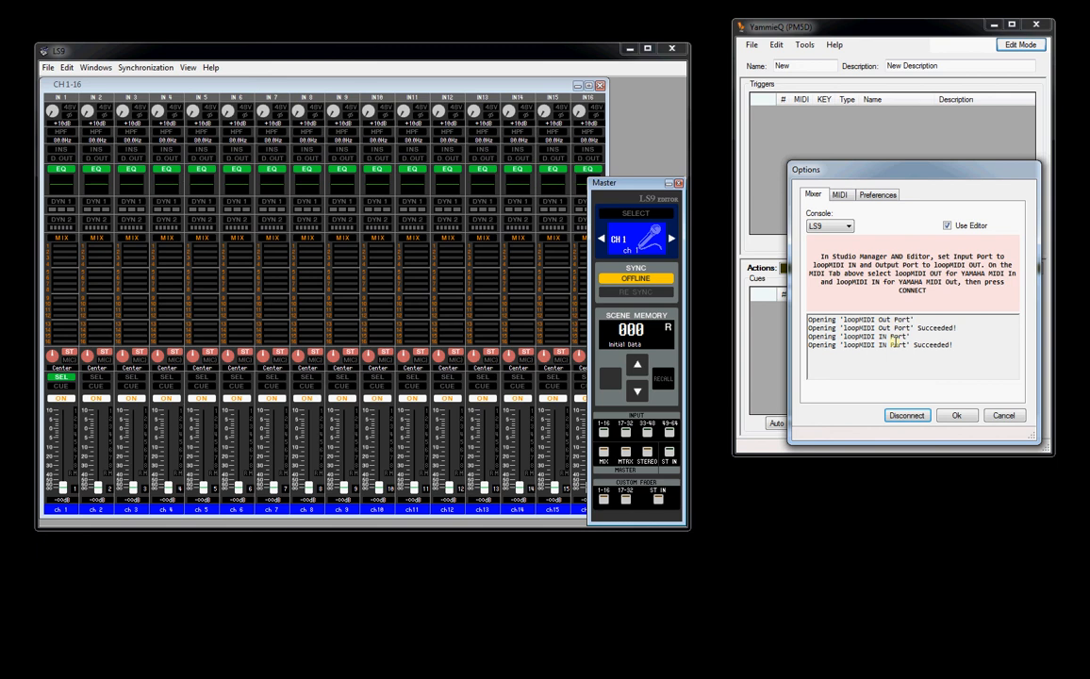
click(958, 416)
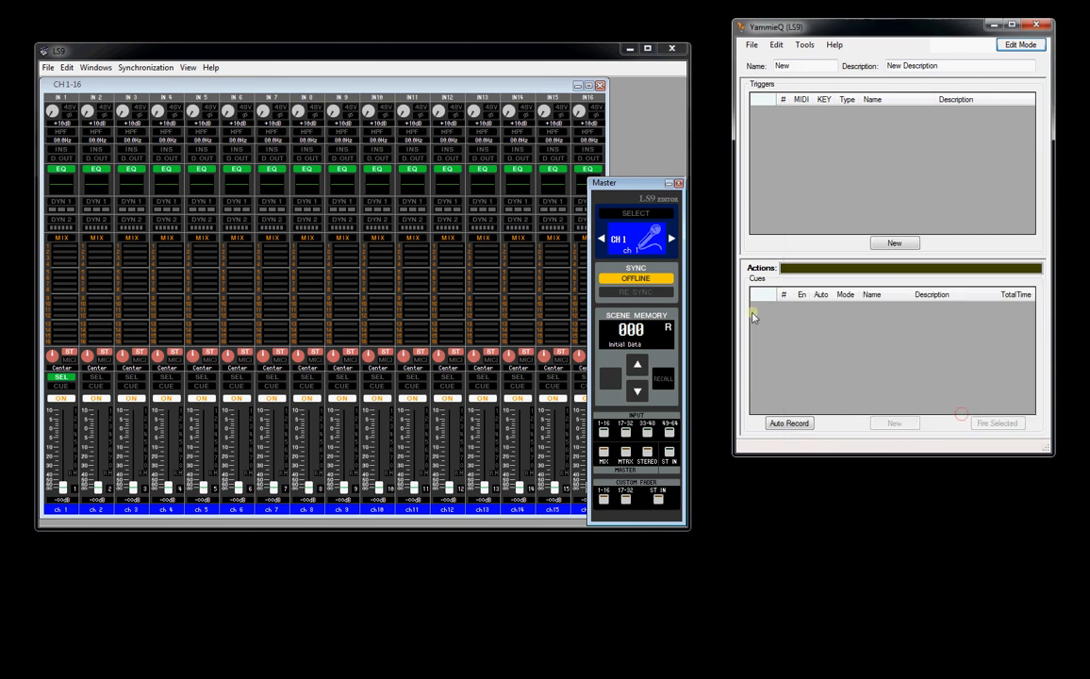
click(652, 281)
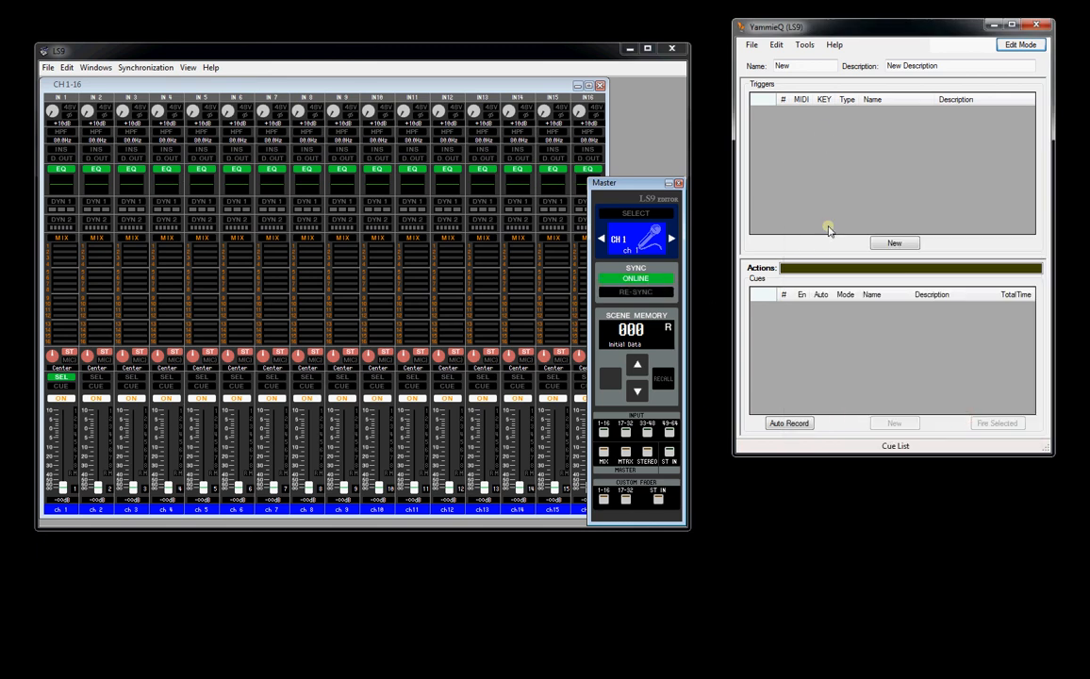
- Open YammieQ's MIDI Data monitor and move the LS9 channel 1 fader to check incoming Yamaha messages
click(804, 44)
click(823, 74)
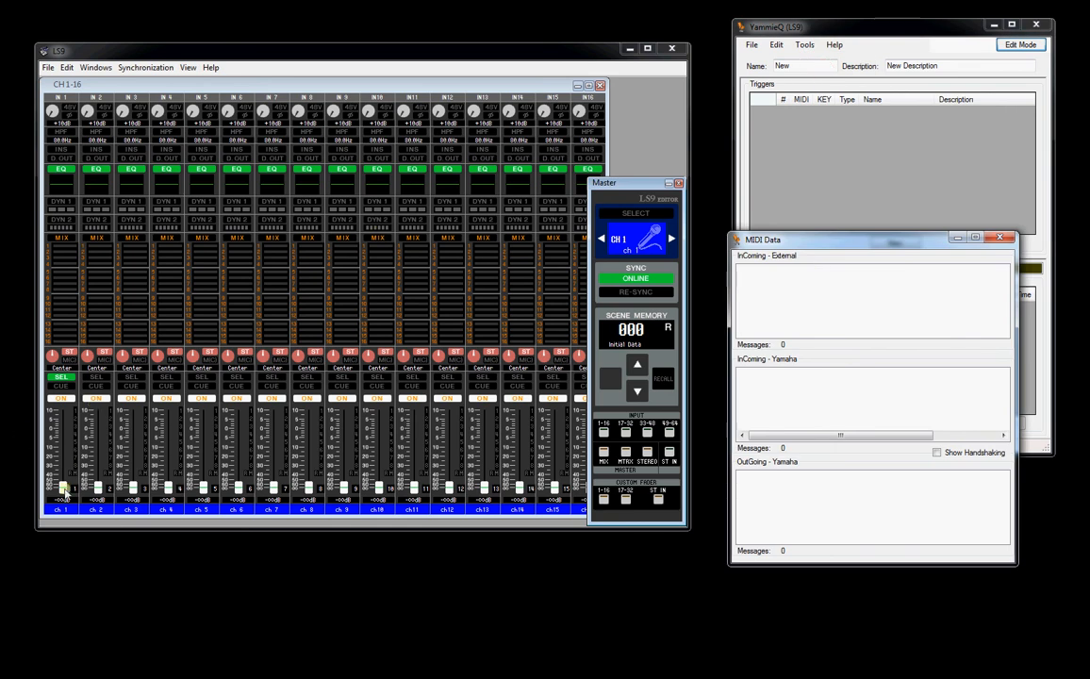
mouse_move(64, 497)
mouse_down()
mouse_move(61, 448)
mouse_move(60, 490)
mouse_up()
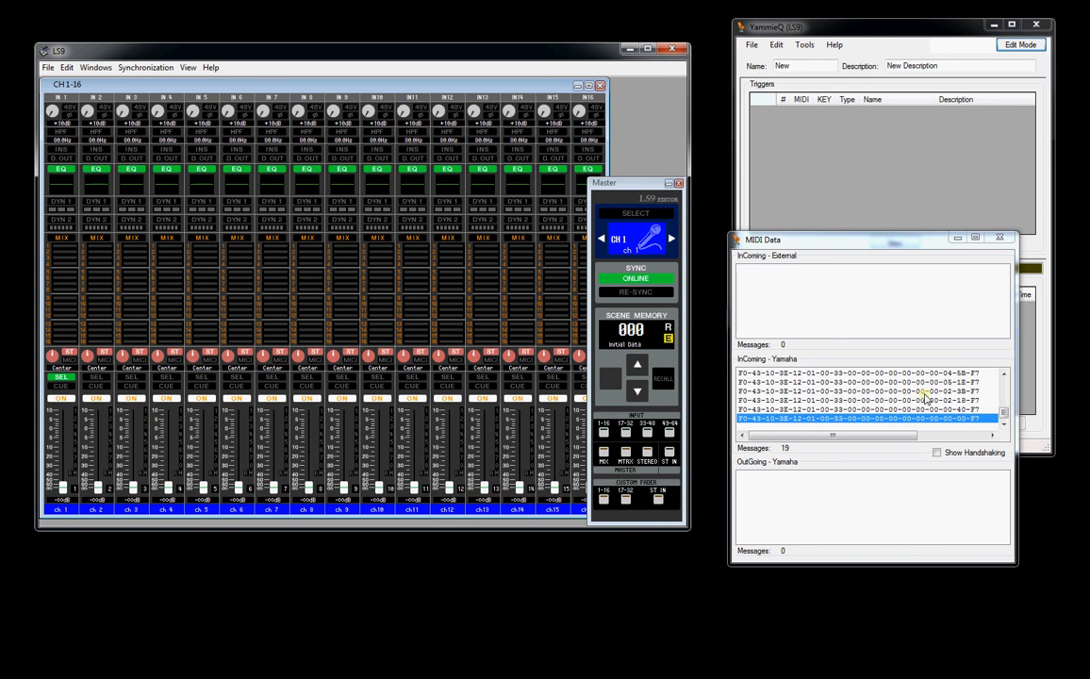
- Take the LS9 editor offline and store the current settings into scene memory 003
click(636, 279)
click(632, 366)
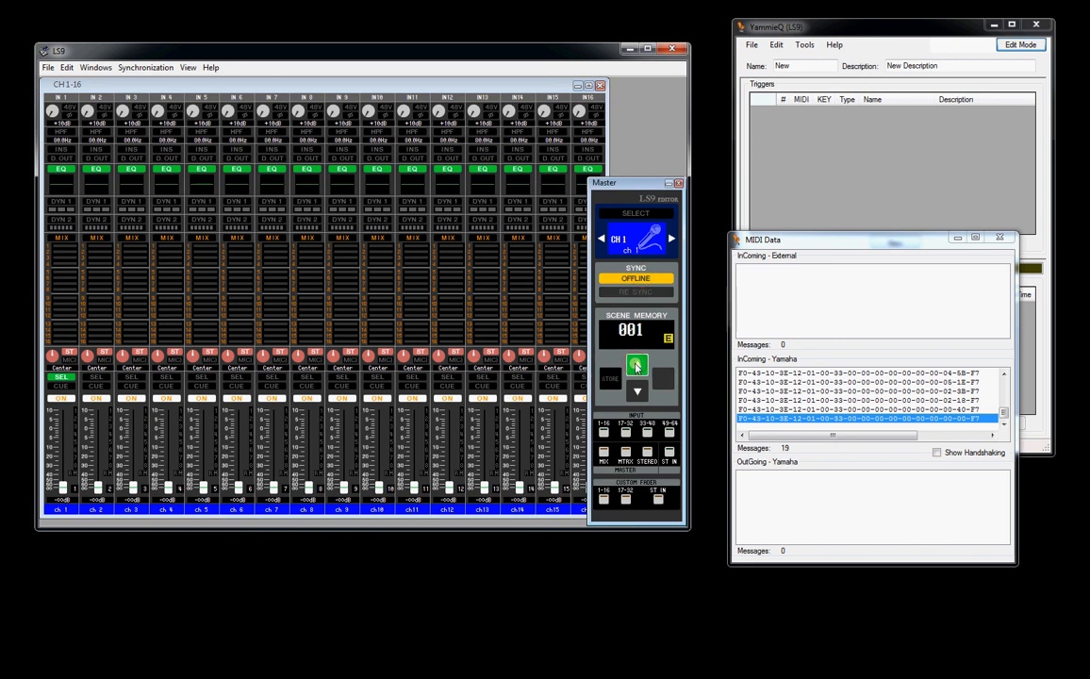
click(634, 366)
click(634, 366)
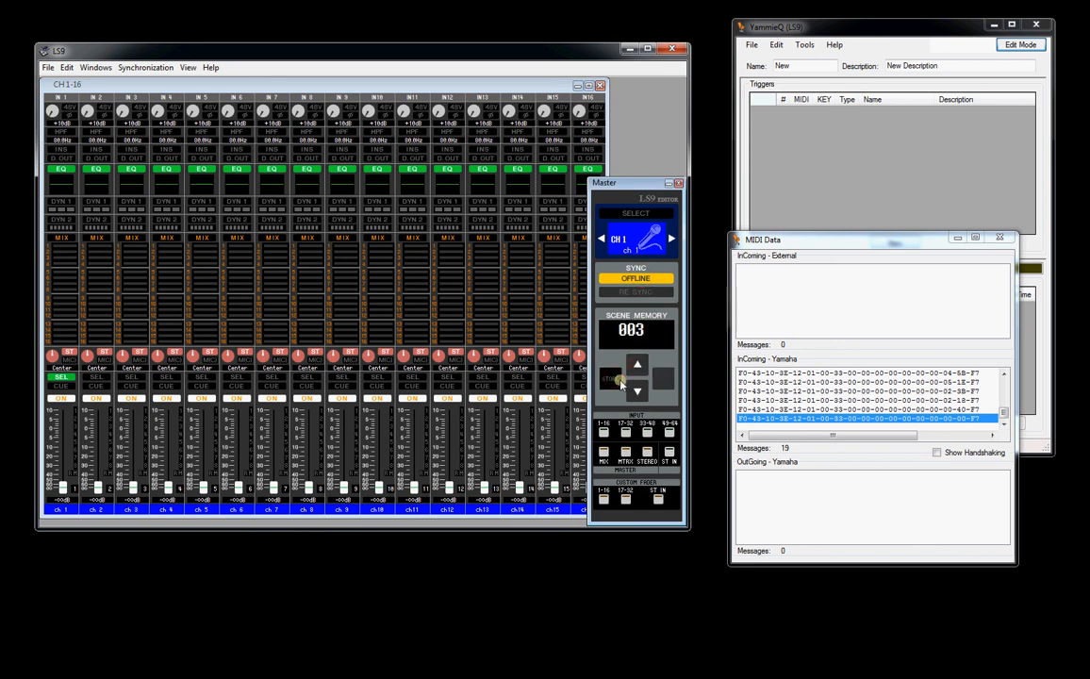
click(633, 366)
click(616, 380)
- Recall scene memory 000 and switch the LS9 editor's synchronization back to online
click(639, 390)
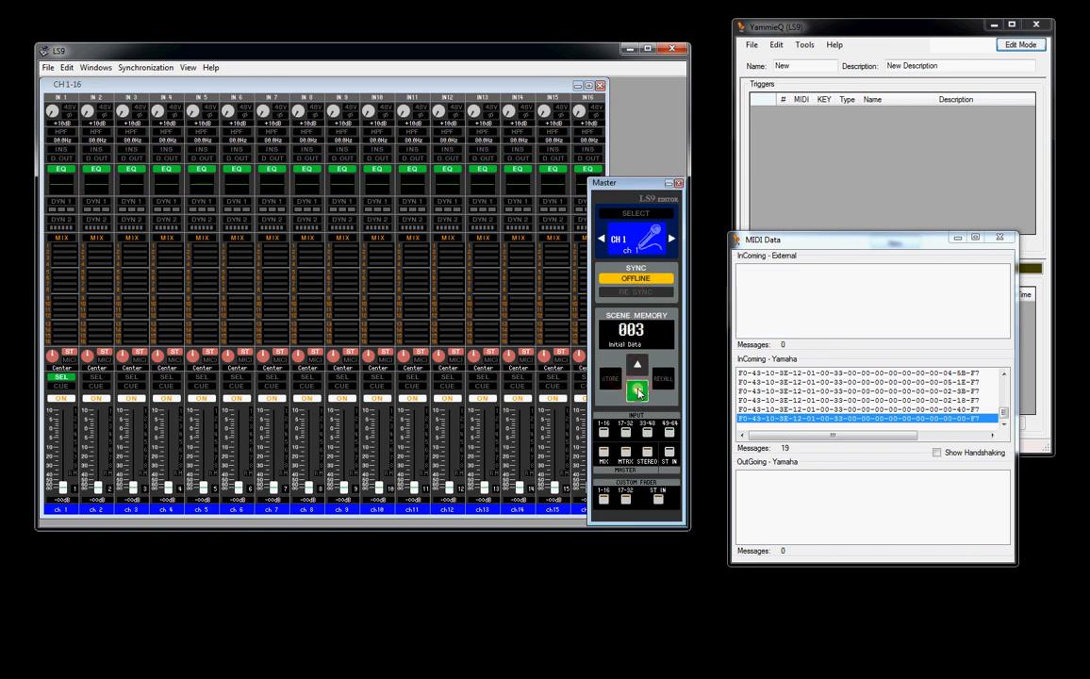
click(639, 389)
click(639, 390)
click(641, 389)
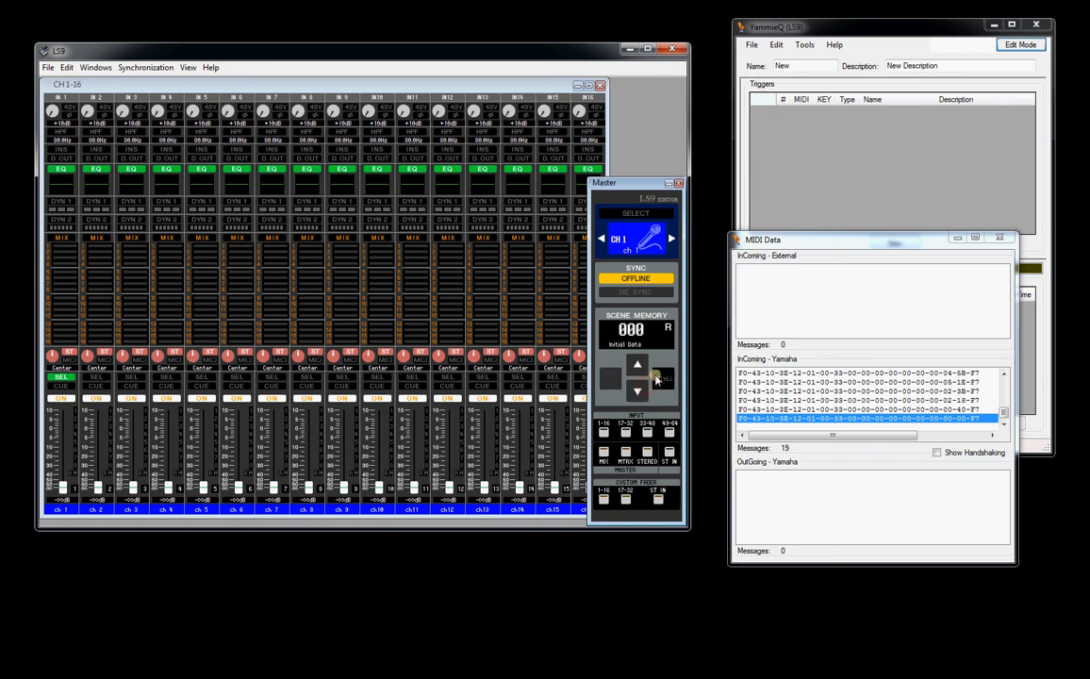
click(659, 378)
click(657, 278)
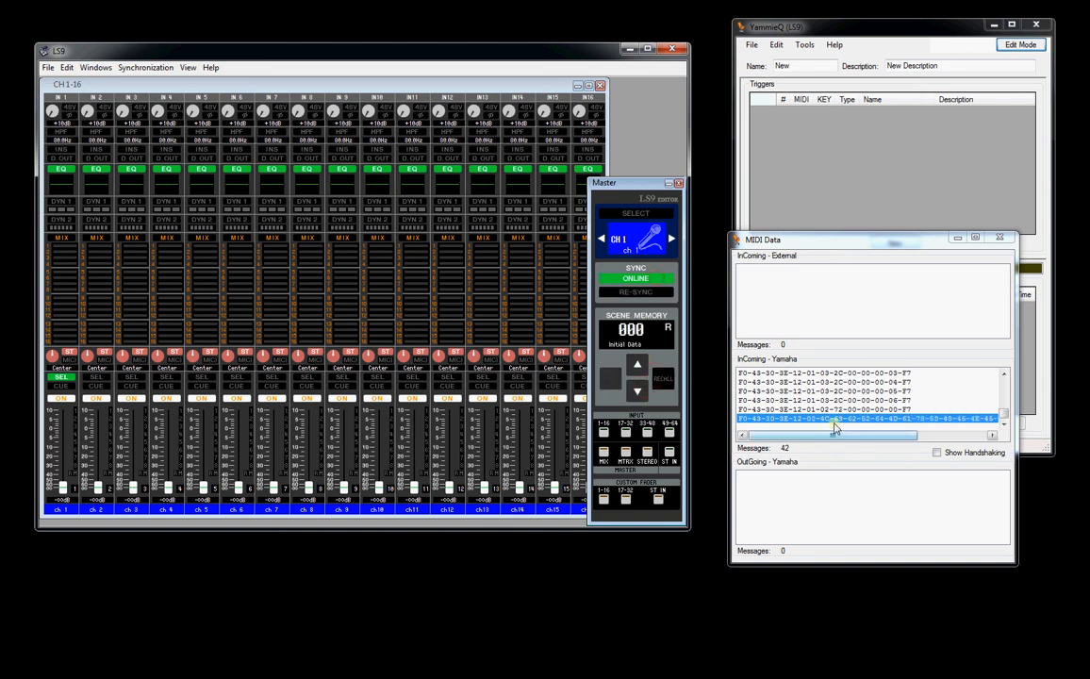
- Toggle the LS9 channel 6 ON state twice to check the incoming Yamaha messages, and close the MIDI Data monitor
click(235, 399)
click(236, 399)
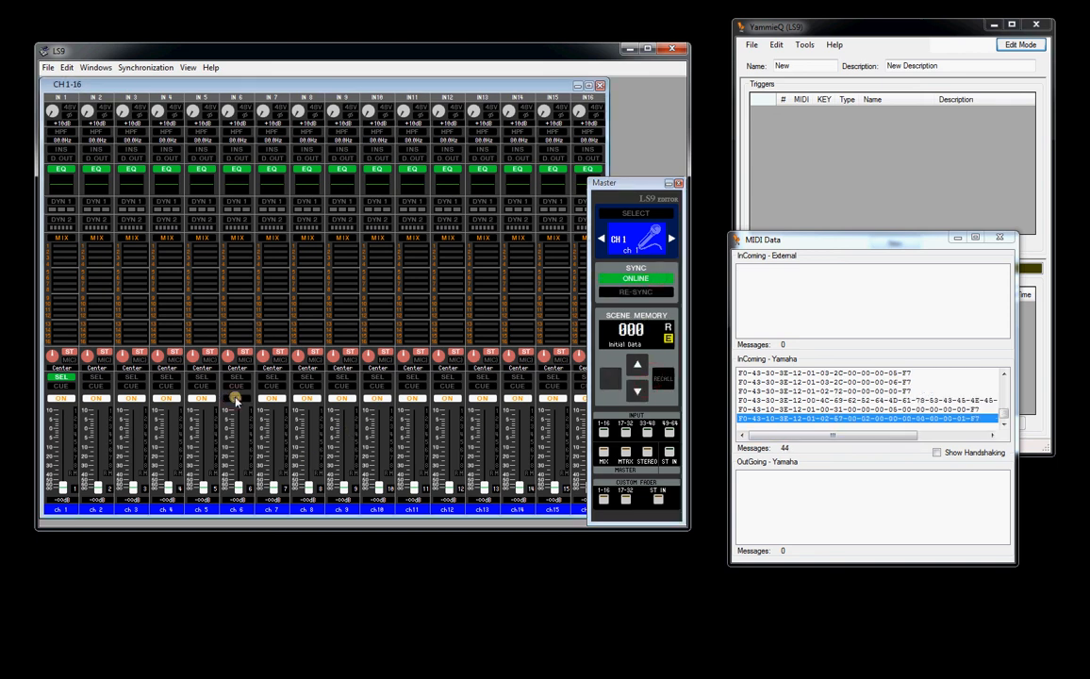
click(998, 237)
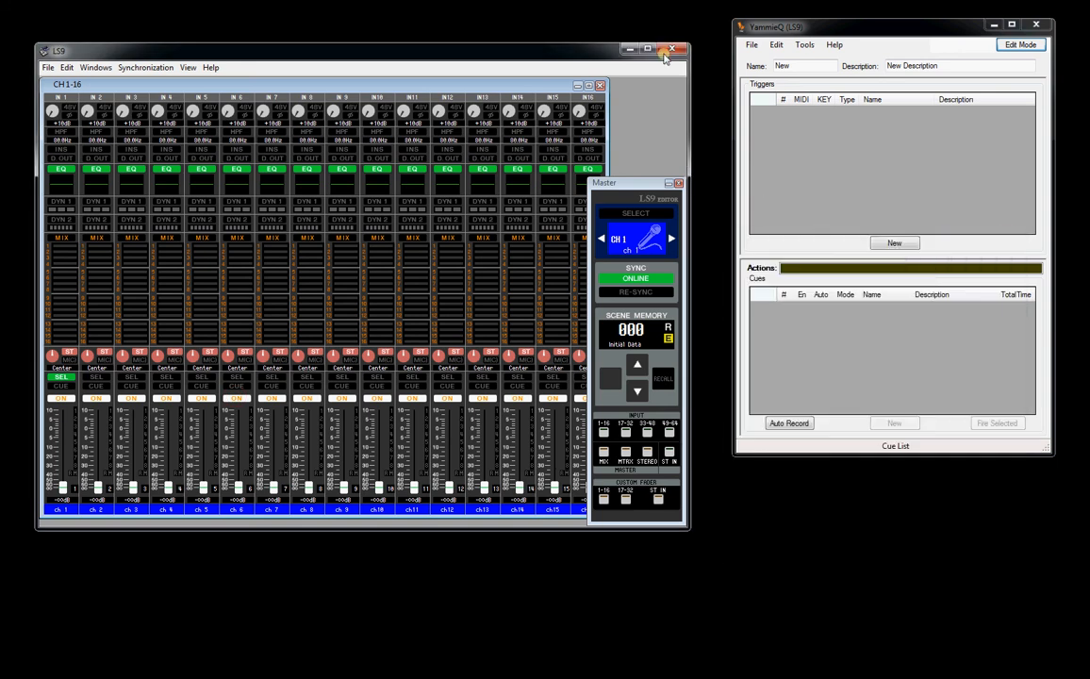
click(804, 44)
click(822, 59)
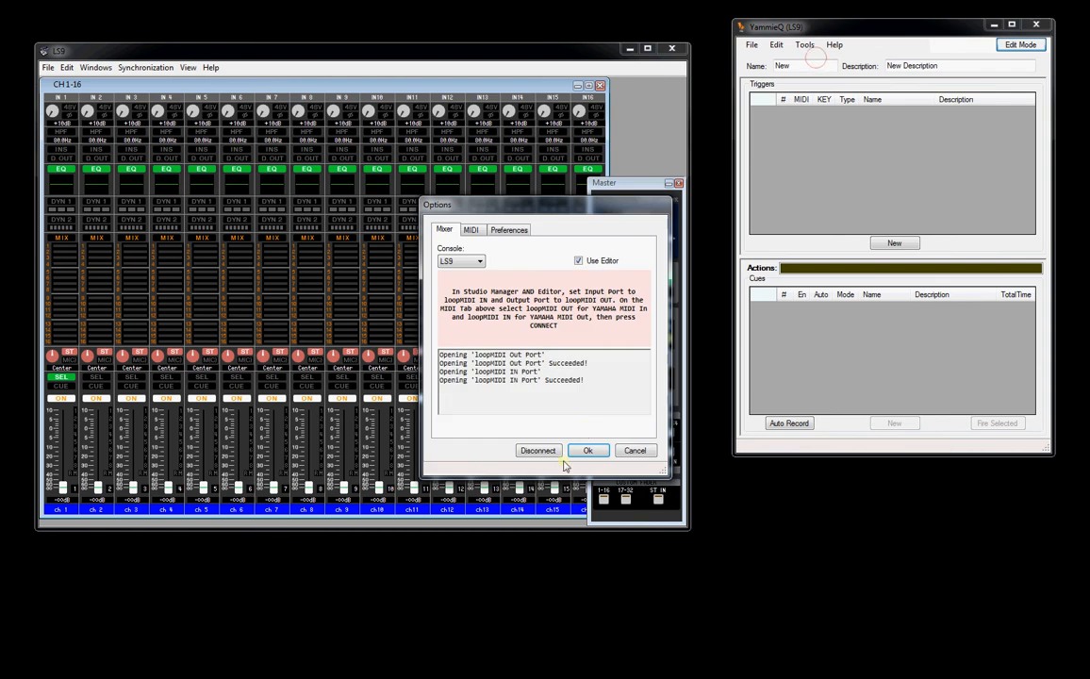
click(632, 452)
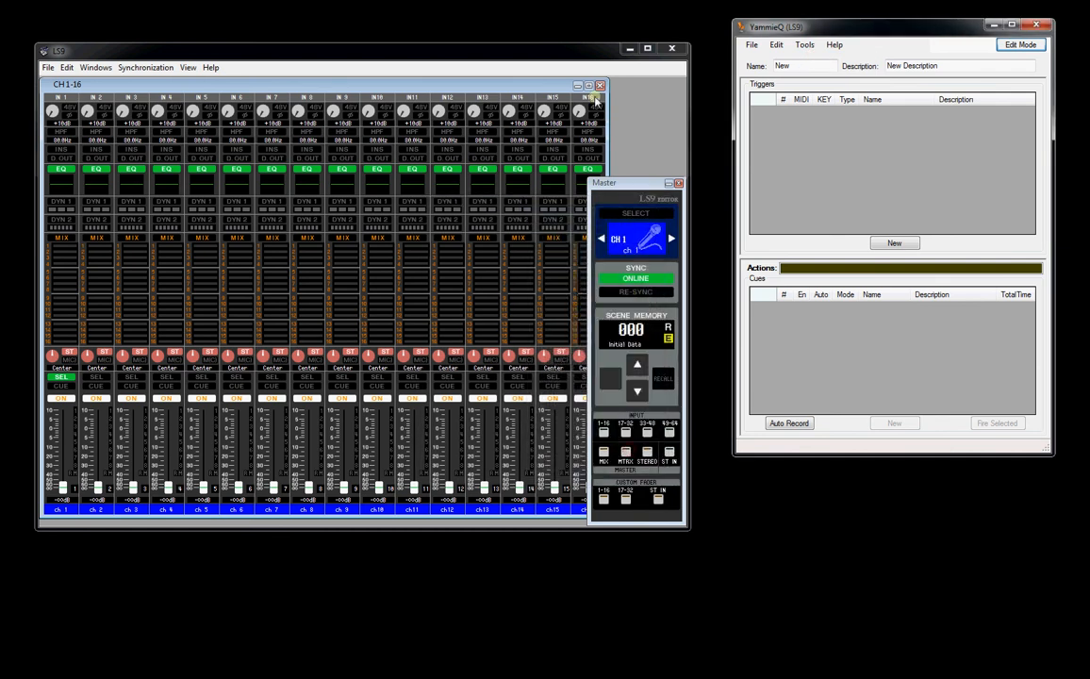
- Close the LS9 editor, disconnect YammieQ in its options, and change the console to DM2000, keeping Studio Manager unobstructed
click(673, 49)
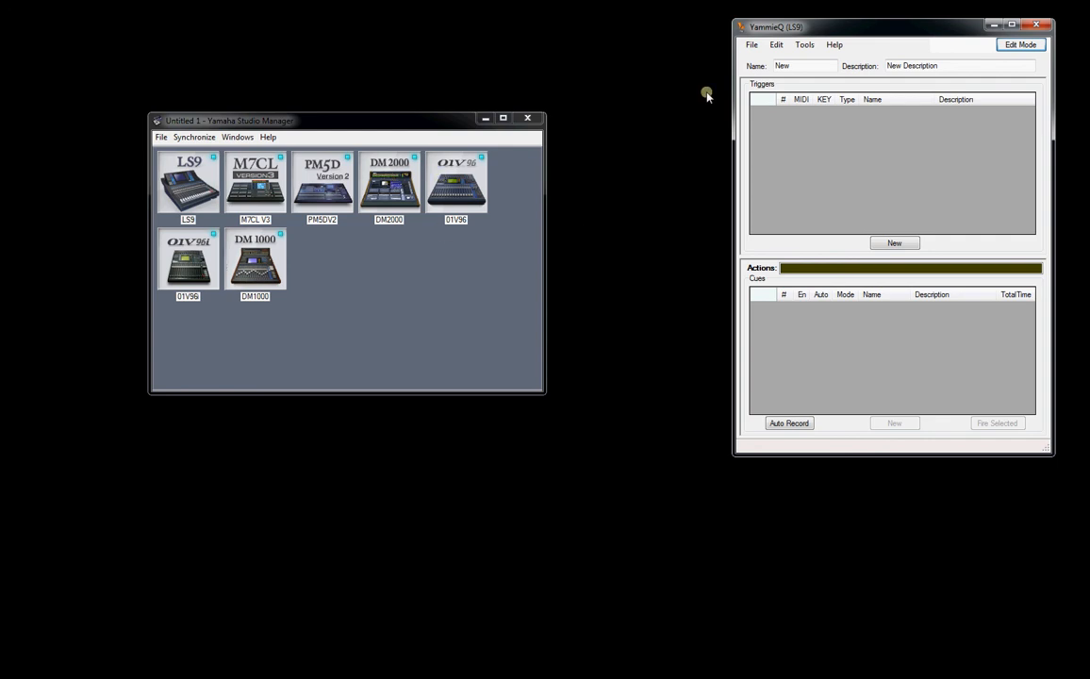
click(804, 44)
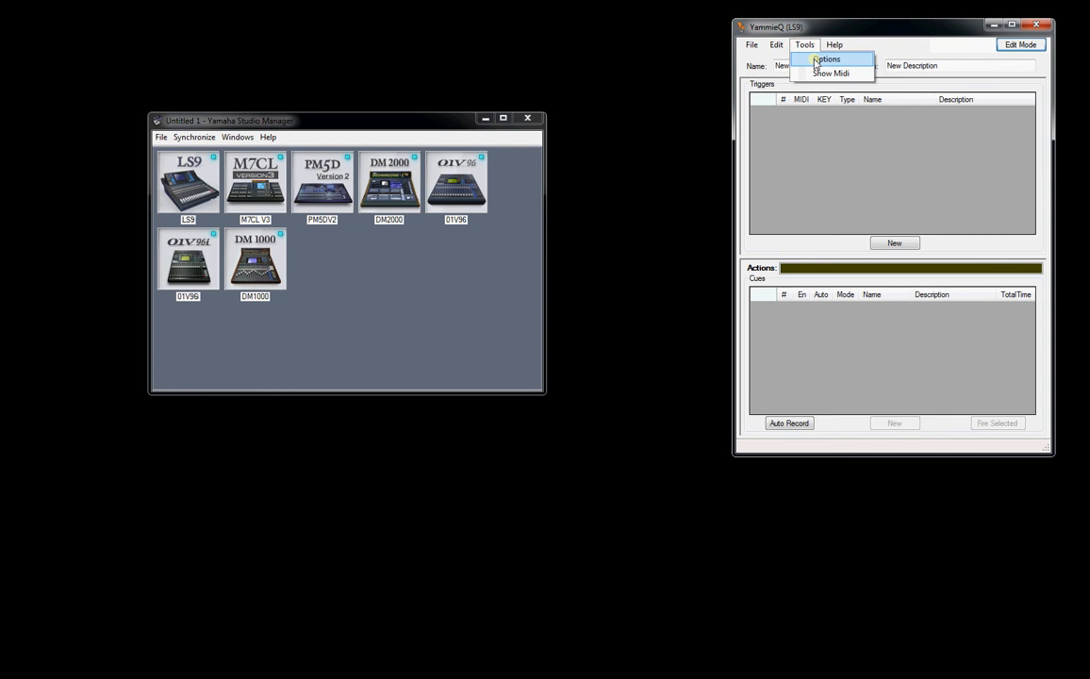
click(817, 60)
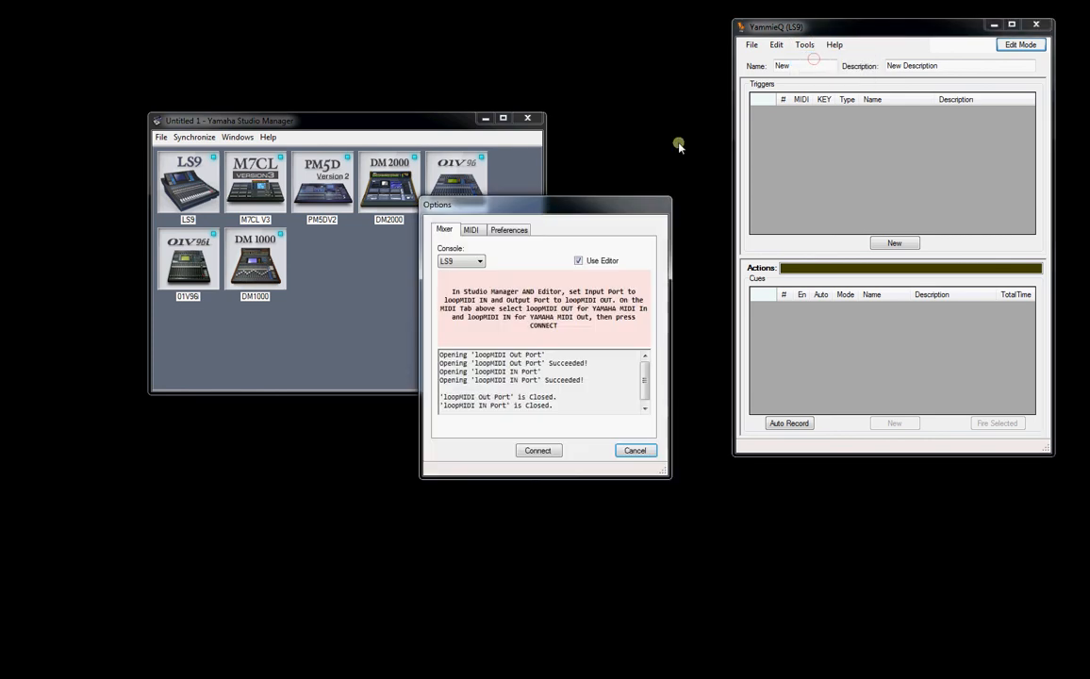
drag(556, 210, 790, 144)
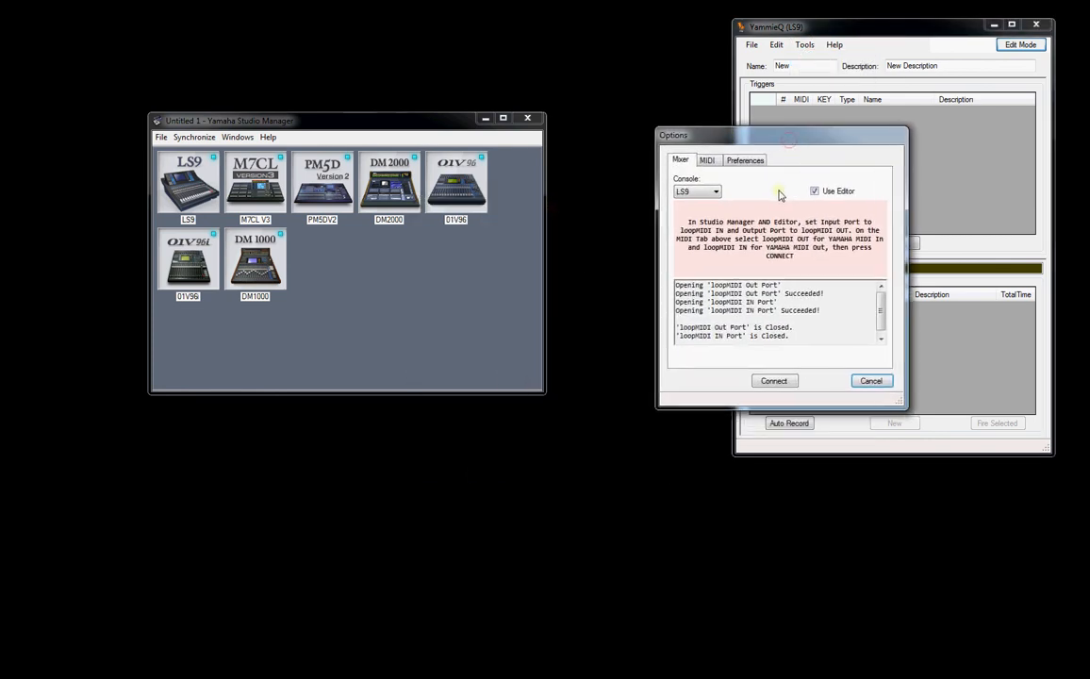
click(714, 191)
click(707, 213)
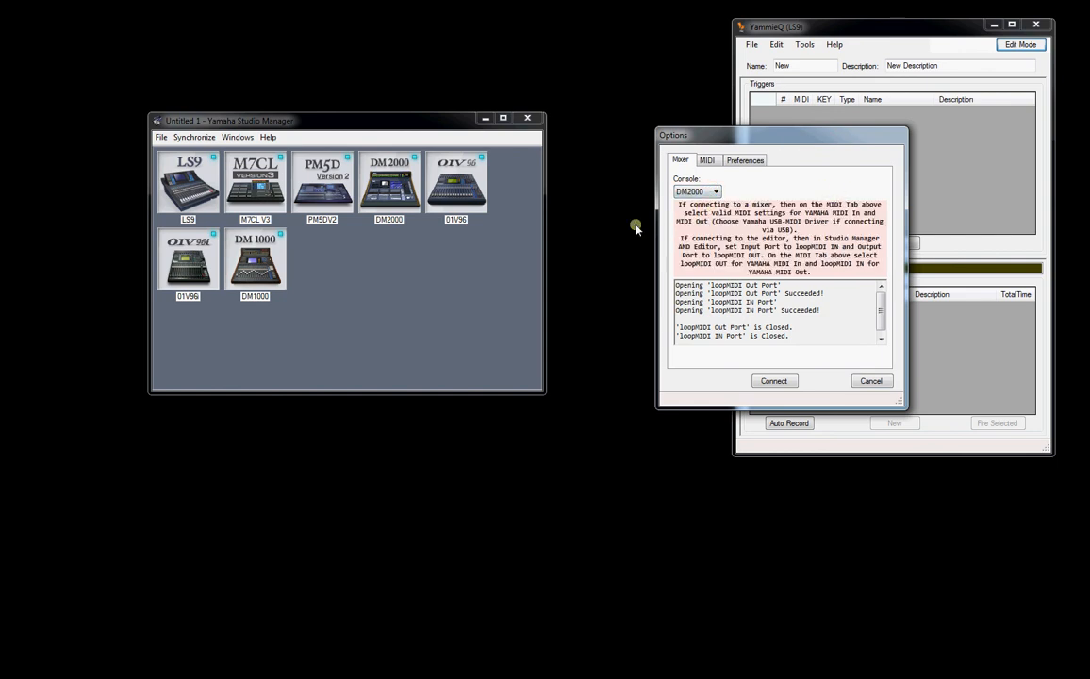
- Open the DM2000 editor's System Setup and check the Yamaha MIDI in and out ports selected in YammieQ's options
double_click(400, 191)
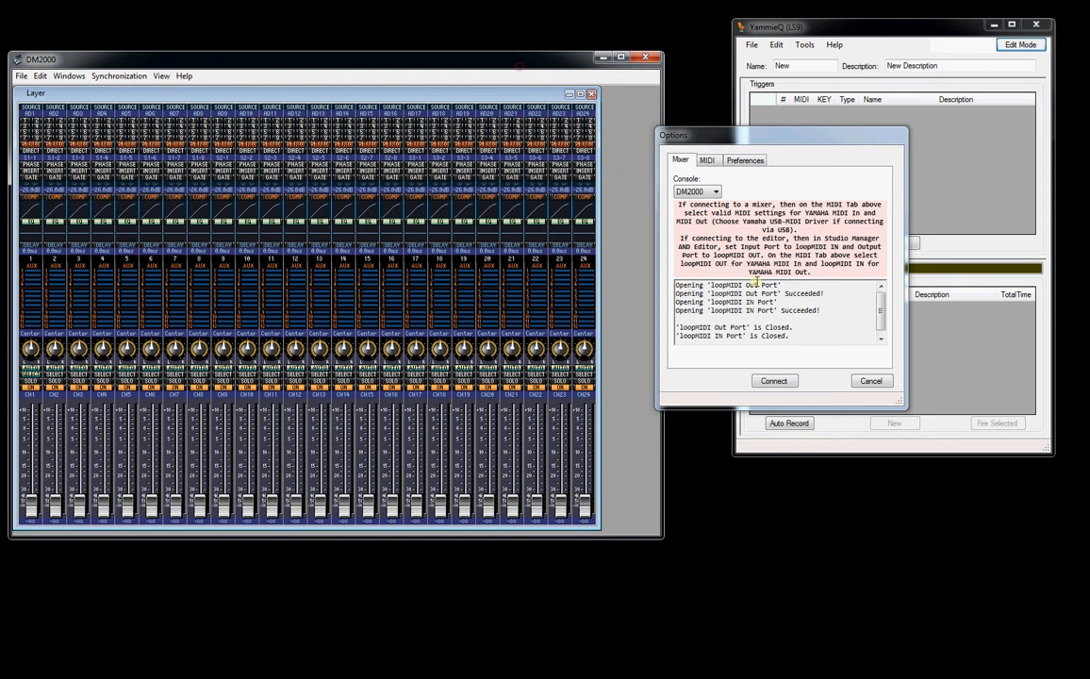
click(21, 76)
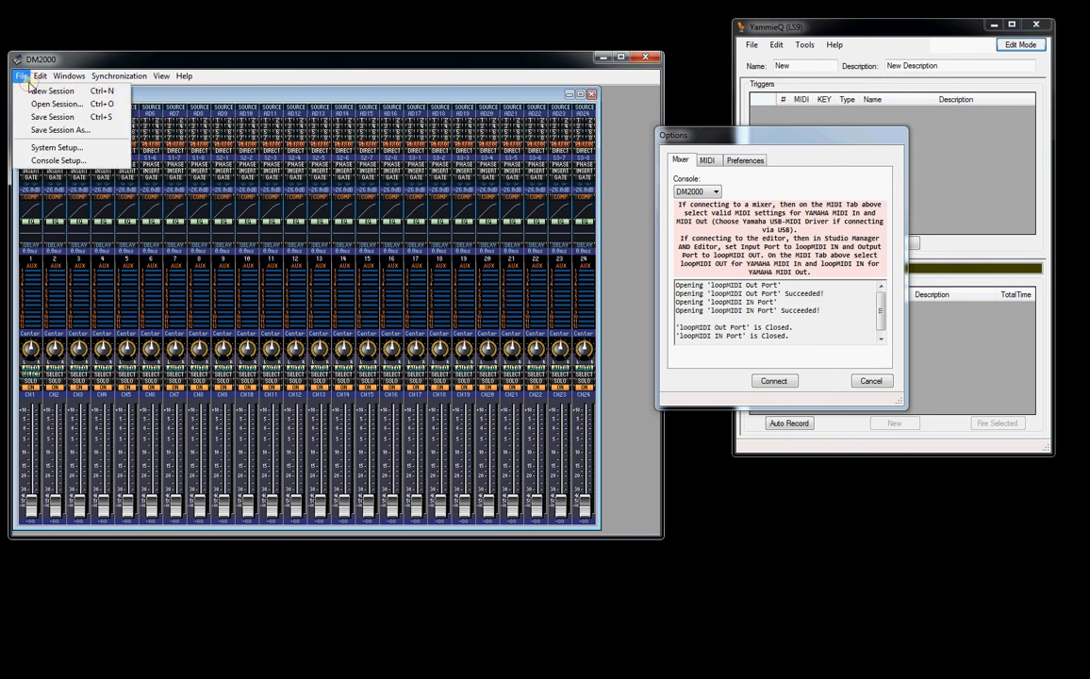
click(64, 148)
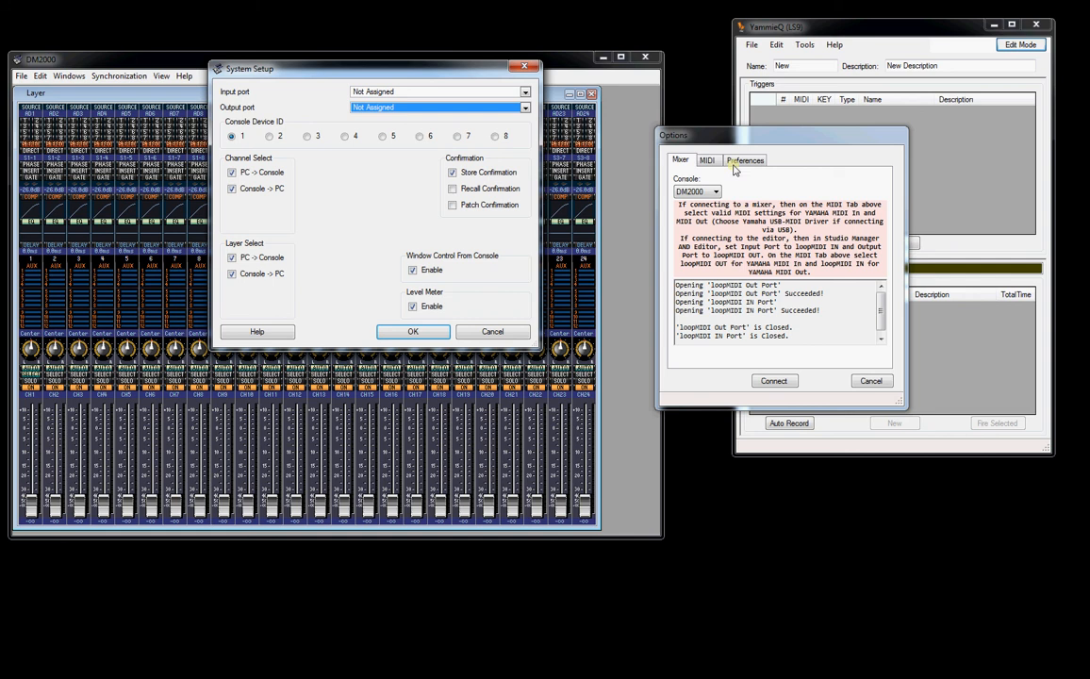
click(706, 160)
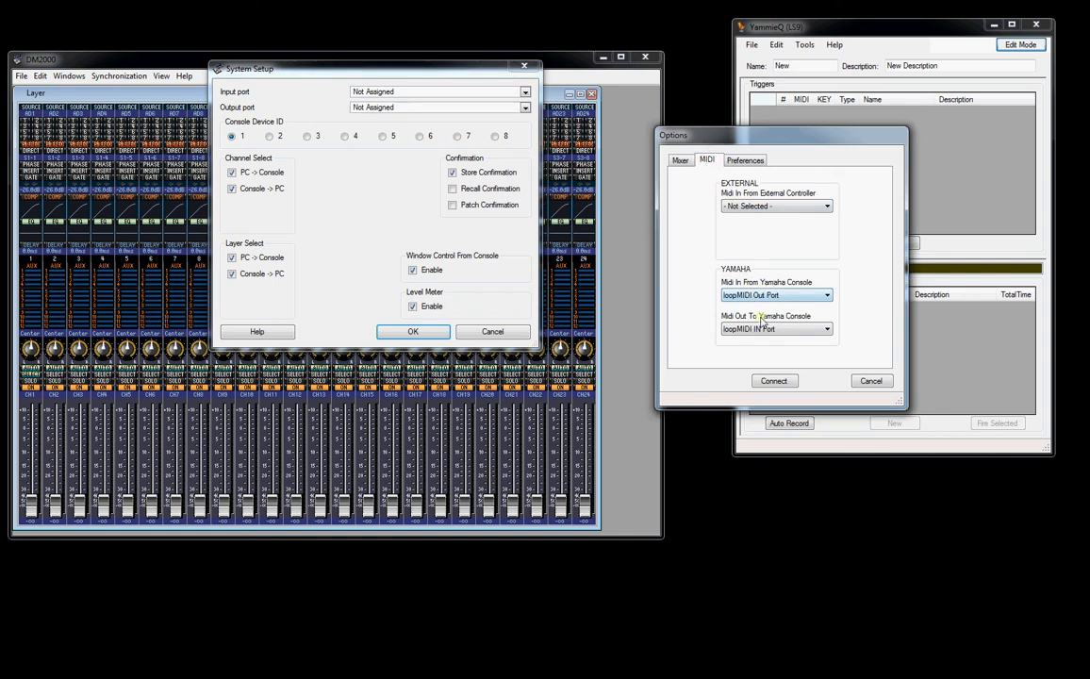
click(679, 159)
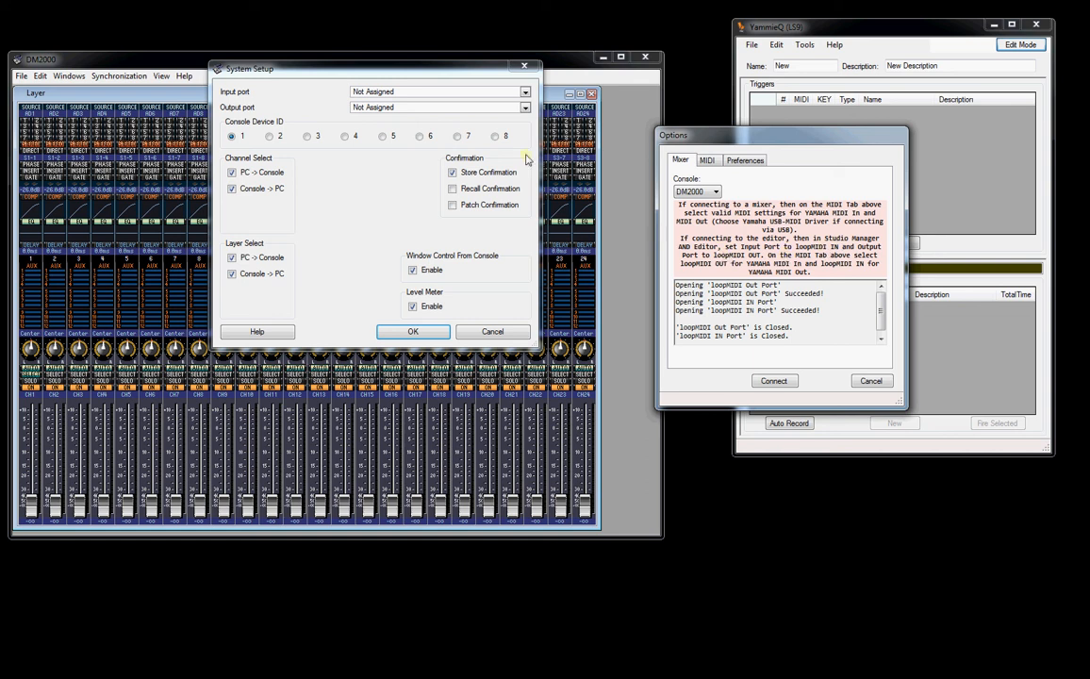
- Assign loopMIDI IN Port as the DM2000 editor's input port and loopMIDI Out Port as its output port, and disable the level meter
click(427, 94)
click(414, 112)
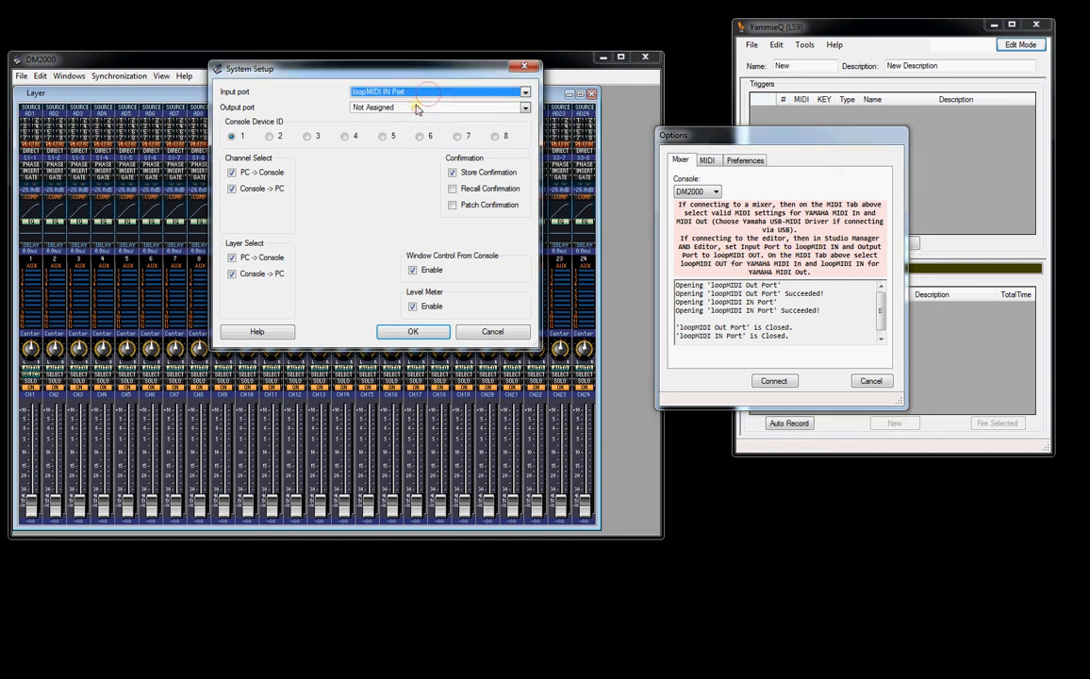
click(414, 108)
click(382, 129)
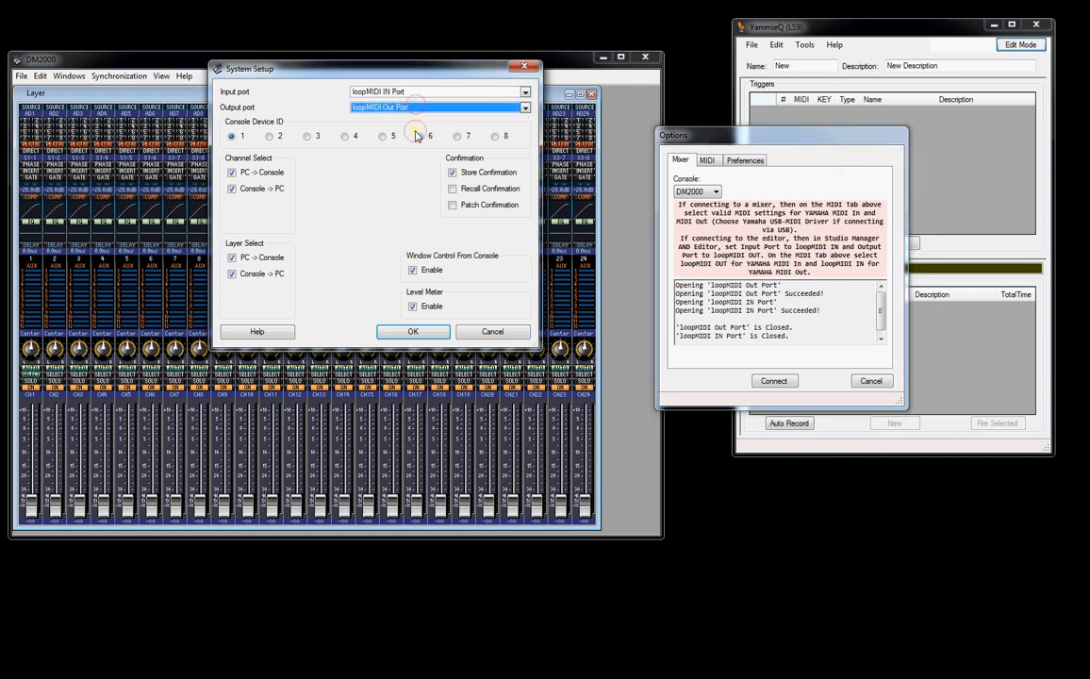
click(432, 310)
click(413, 330)
- Connect YammieQ to the DM2000 editor and move the channel 1 fader to check incoming messages in the MIDI Data monitor
click(761, 382)
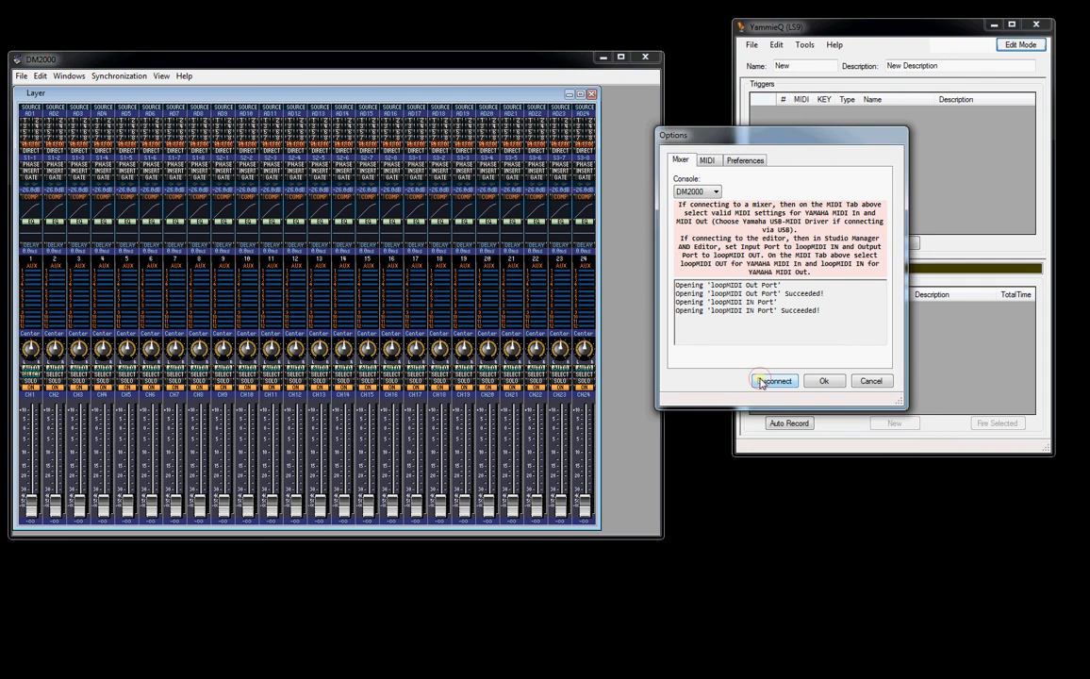
click(820, 380)
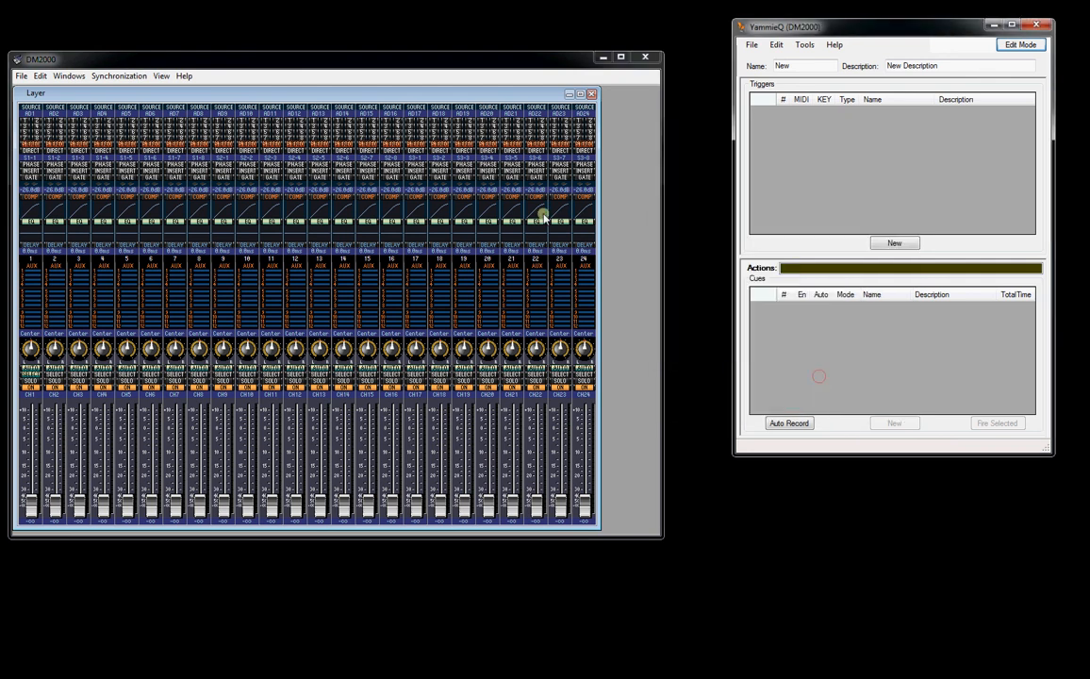
click(804, 44)
click(828, 72)
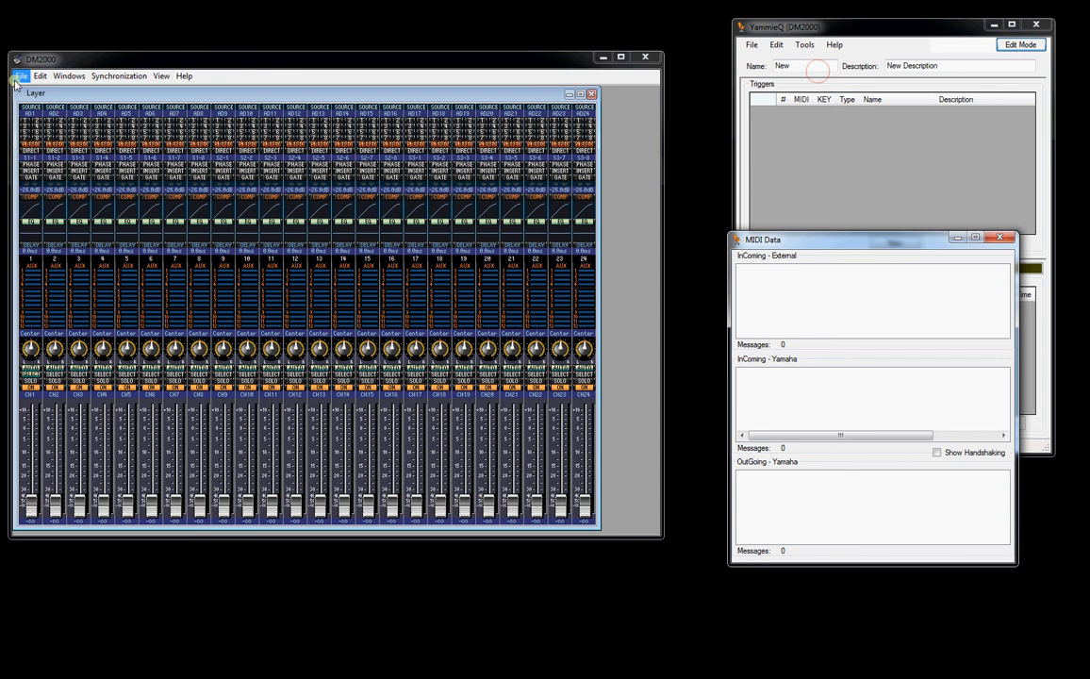
drag(36, 499, 33, 504)
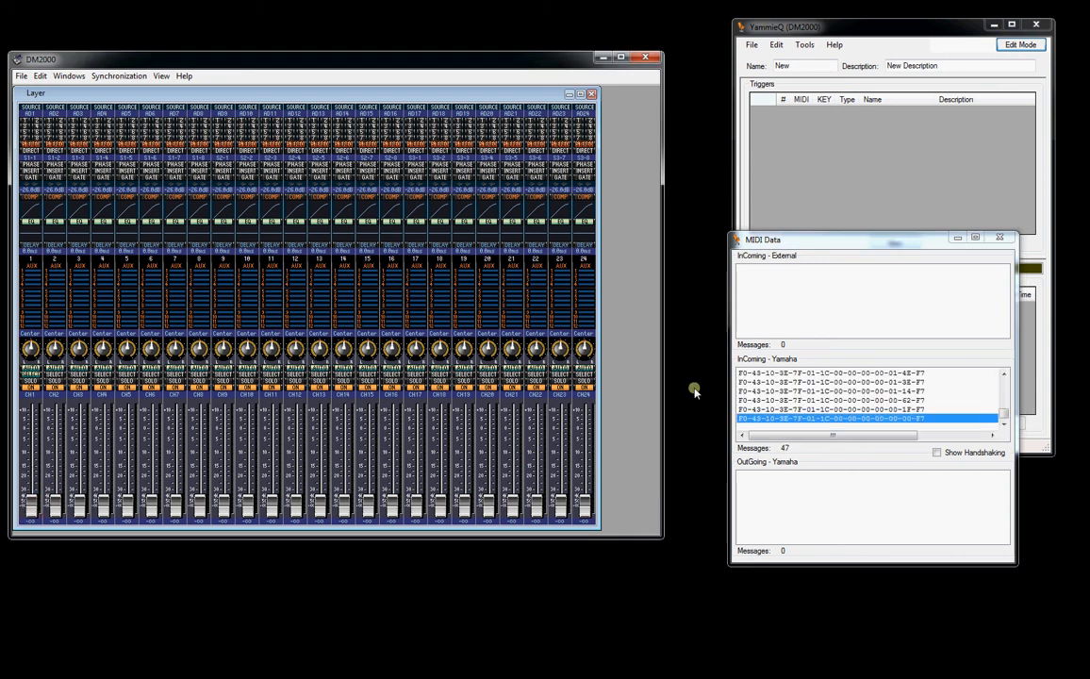
click(998, 237)
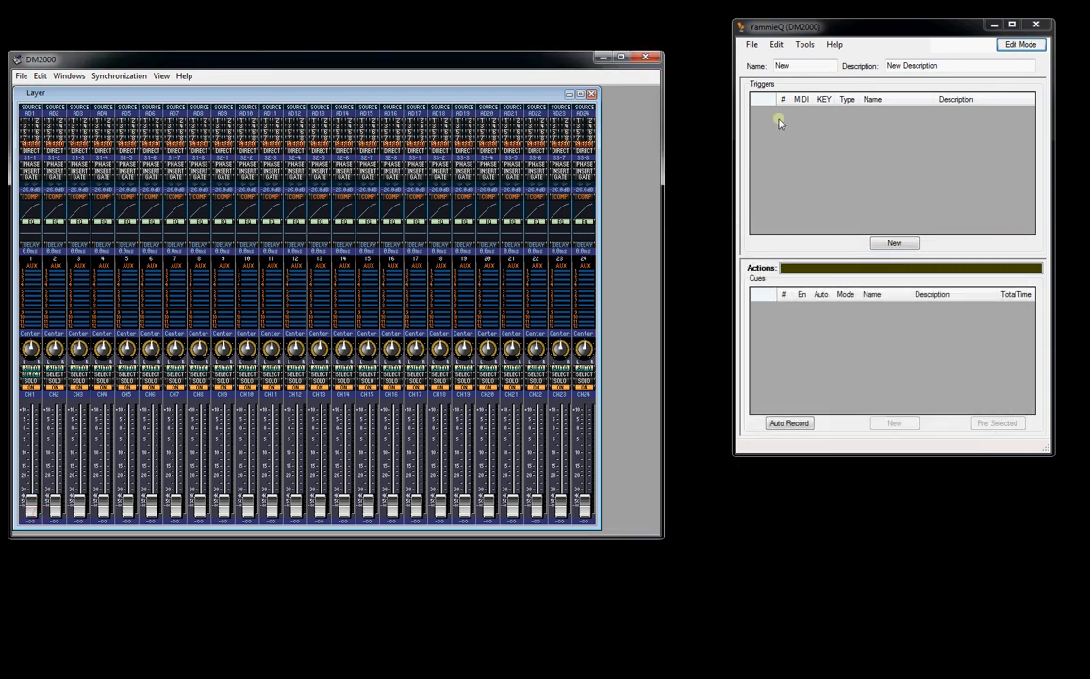
- Close the DM2000 editor and disconnect YammieQ from the loopMIDI ports in its options
click(646, 58)
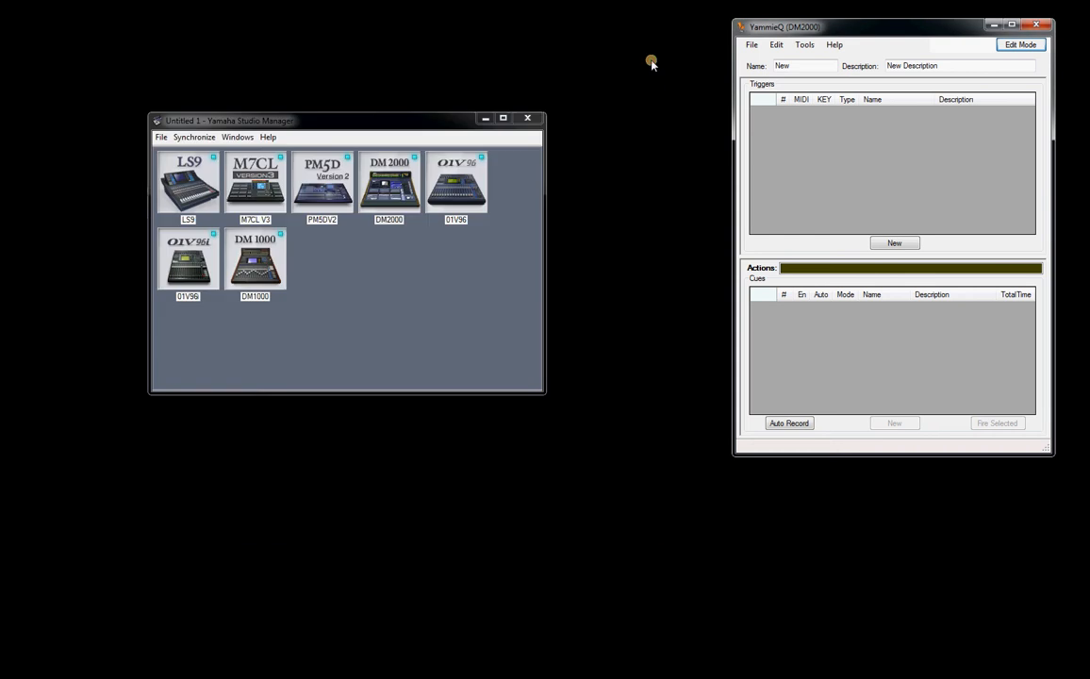
click(370, 121)
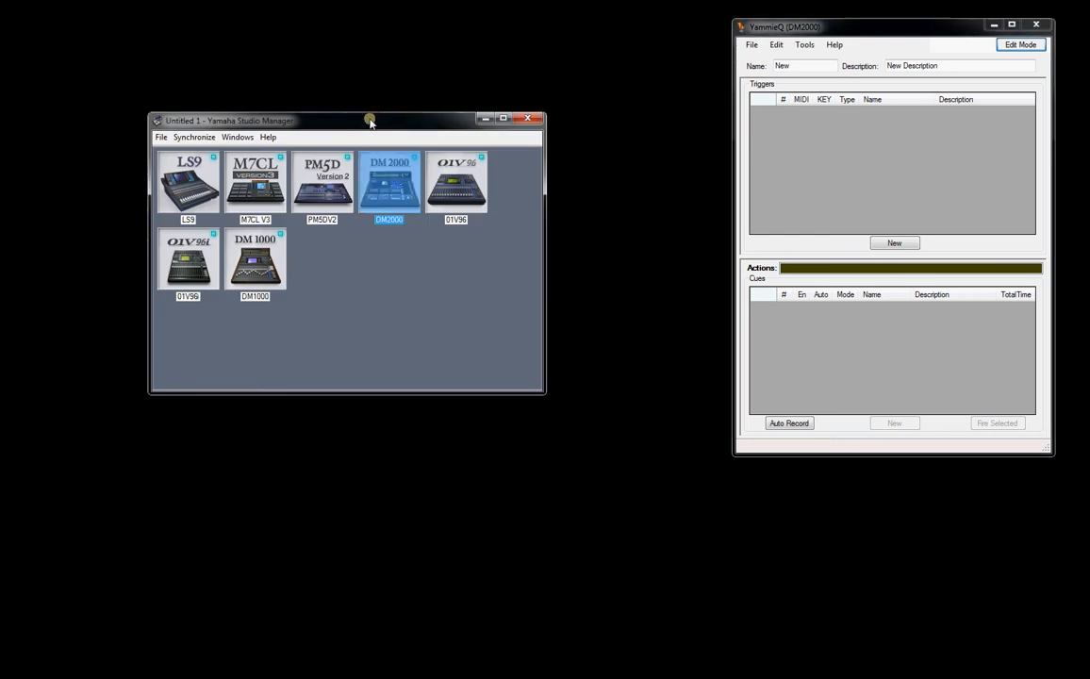
click(804, 45)
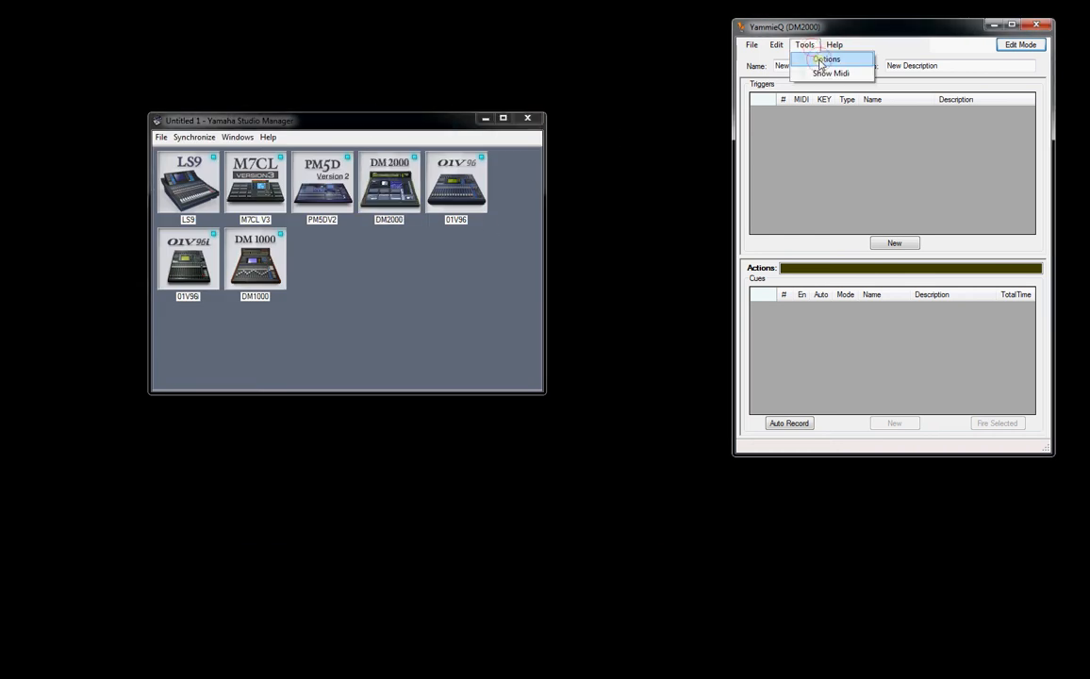
click(824, 59)
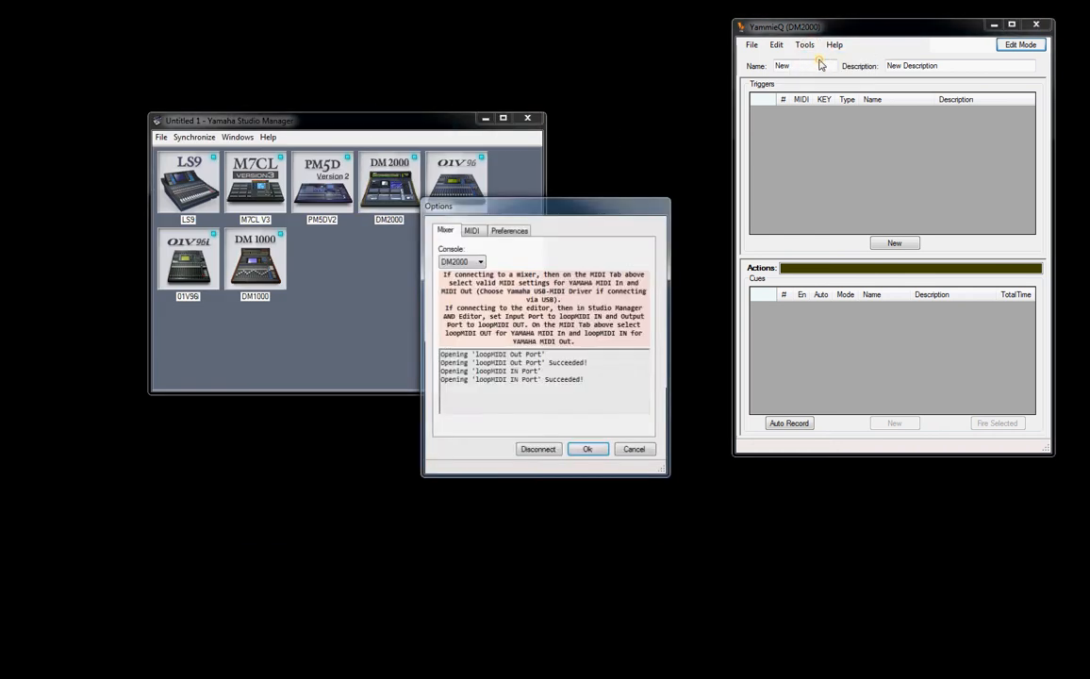
click(548, 451)
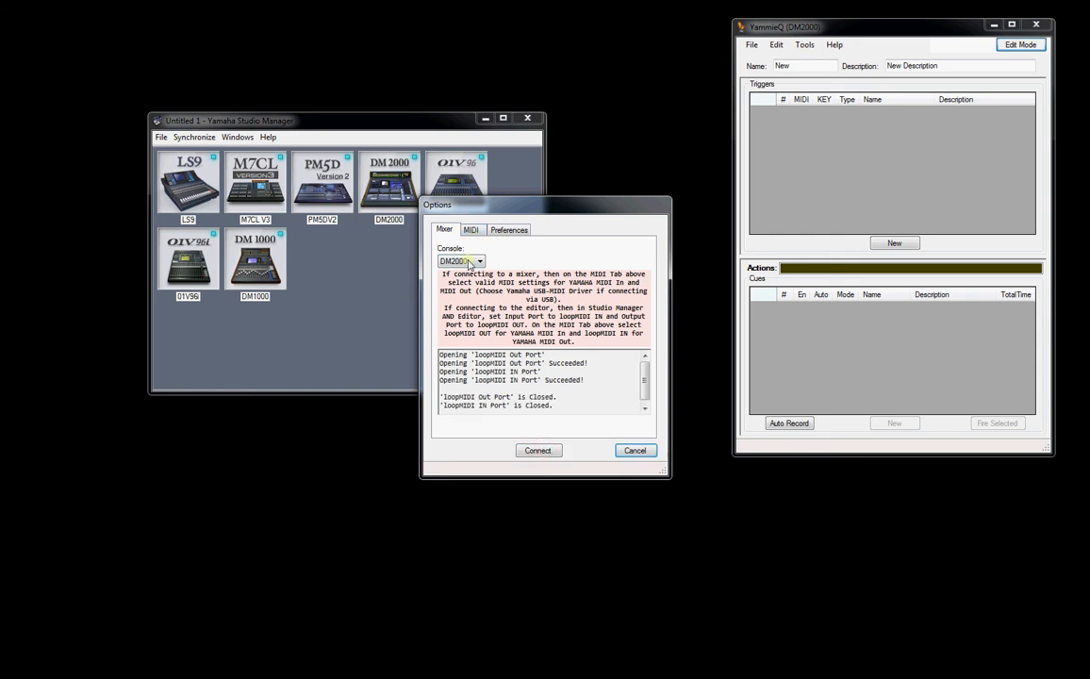
- Change YammieQ's console to PM5D and close the options without connecting
click(469, 262)
click(457, 273)
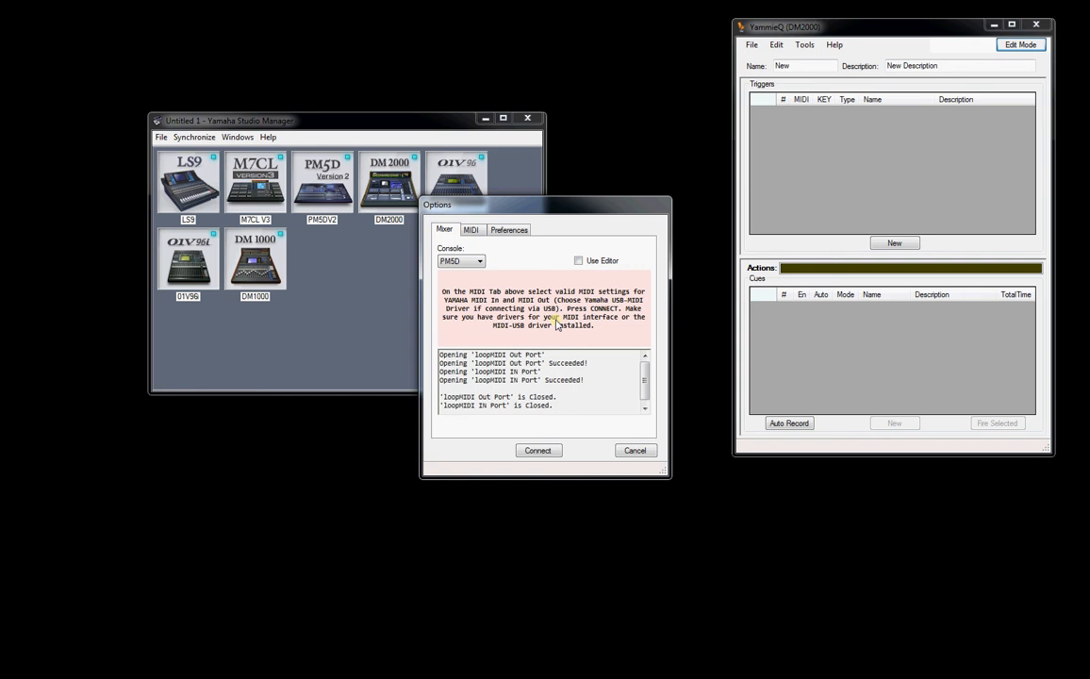
drag(565, 204, 737, 166)
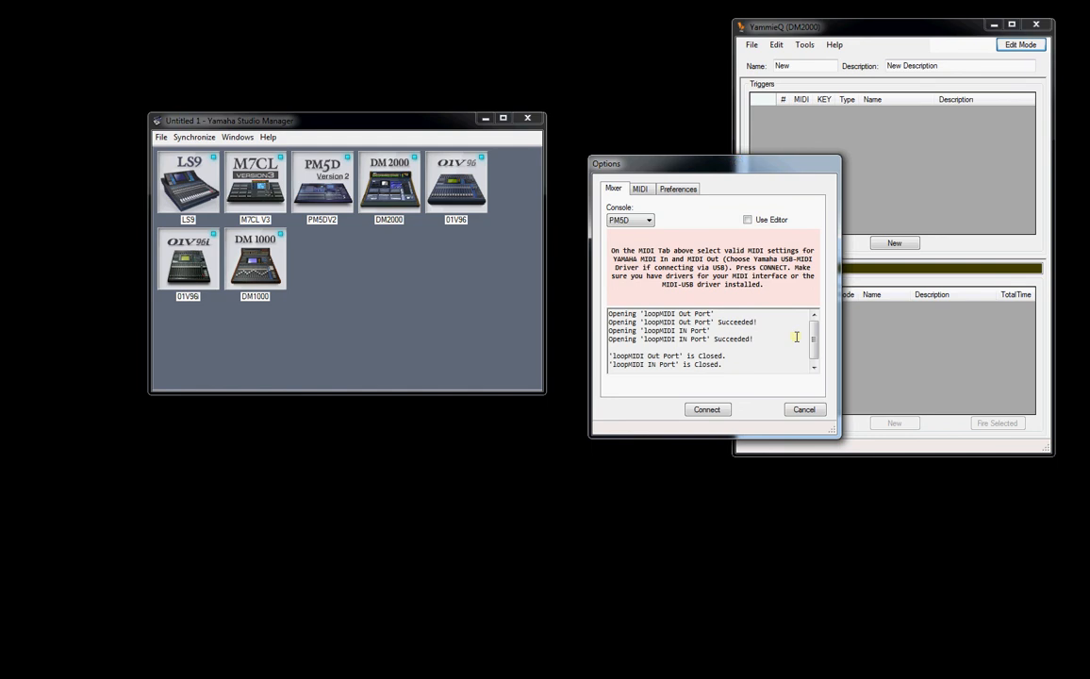
click(802, 410)
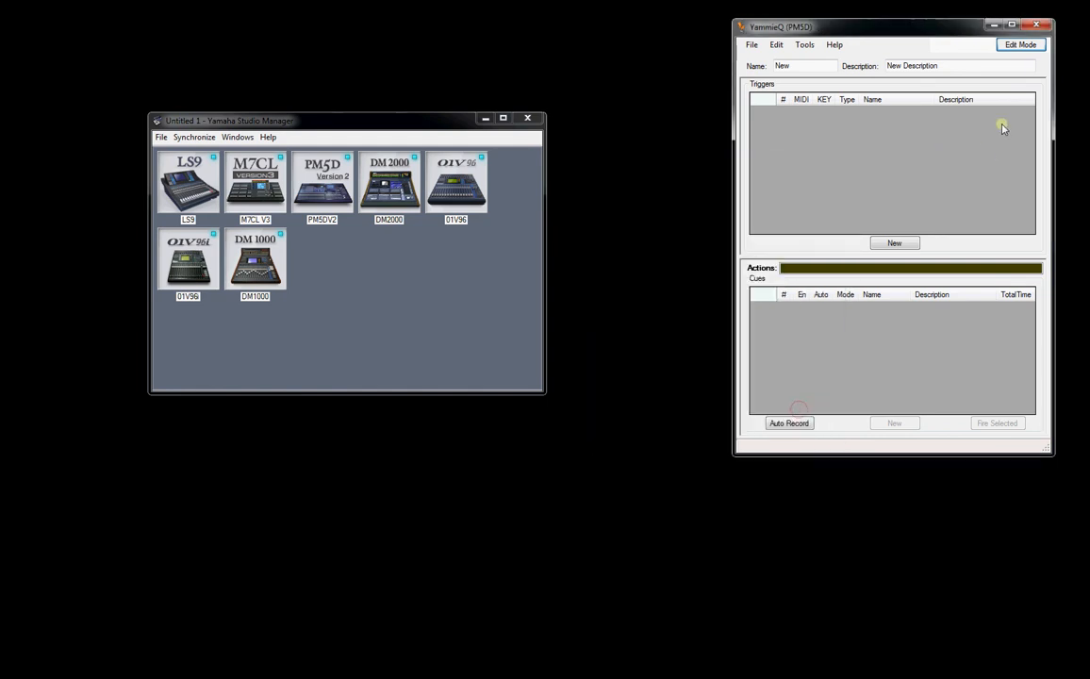
click(1036, 28)
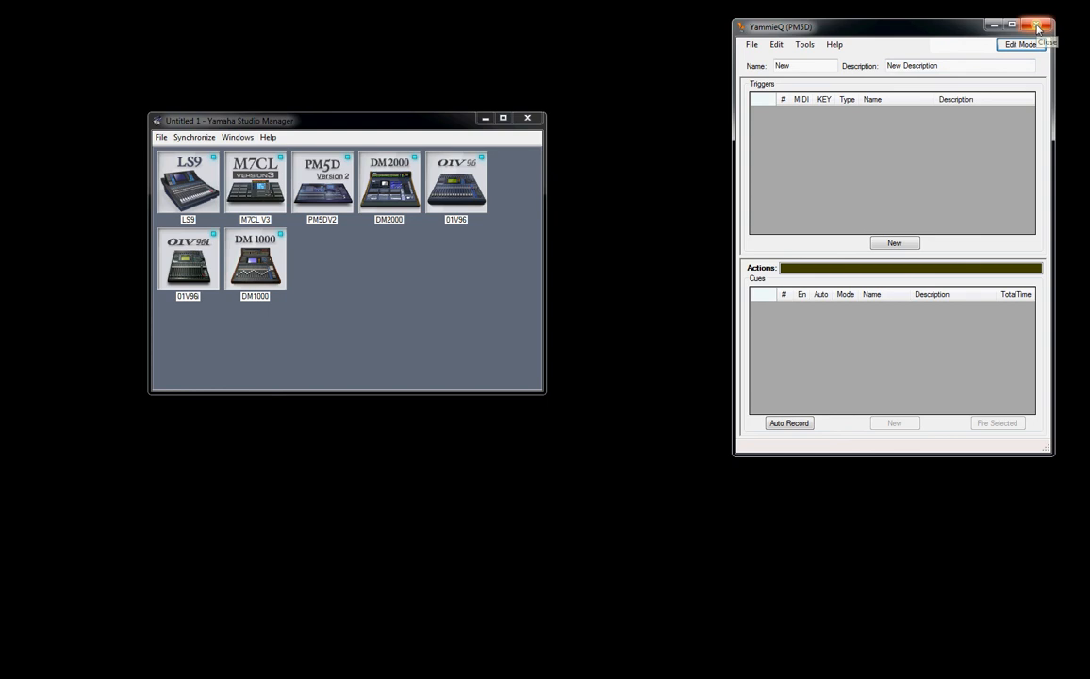